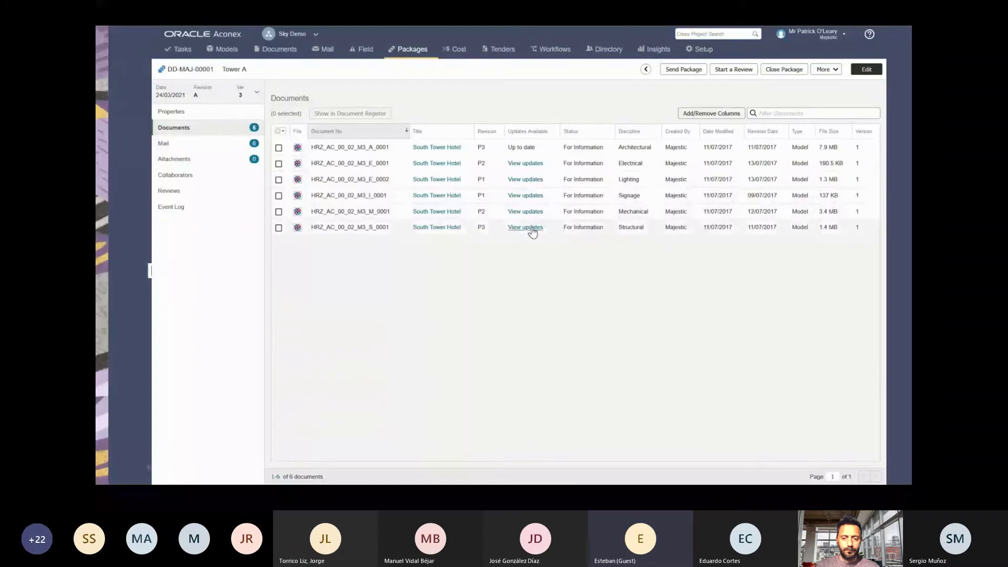
Review the available updates for the Structural and Electrical models.
{"action": "left_click", "coordinate": [525, 227]}
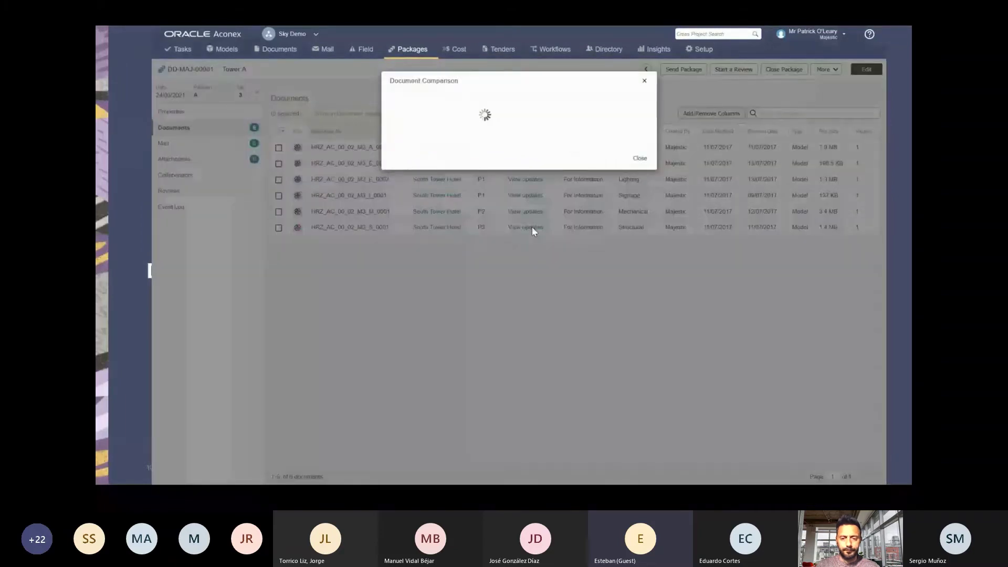
{"action": "left_click", "coordinate": [640, 82]}
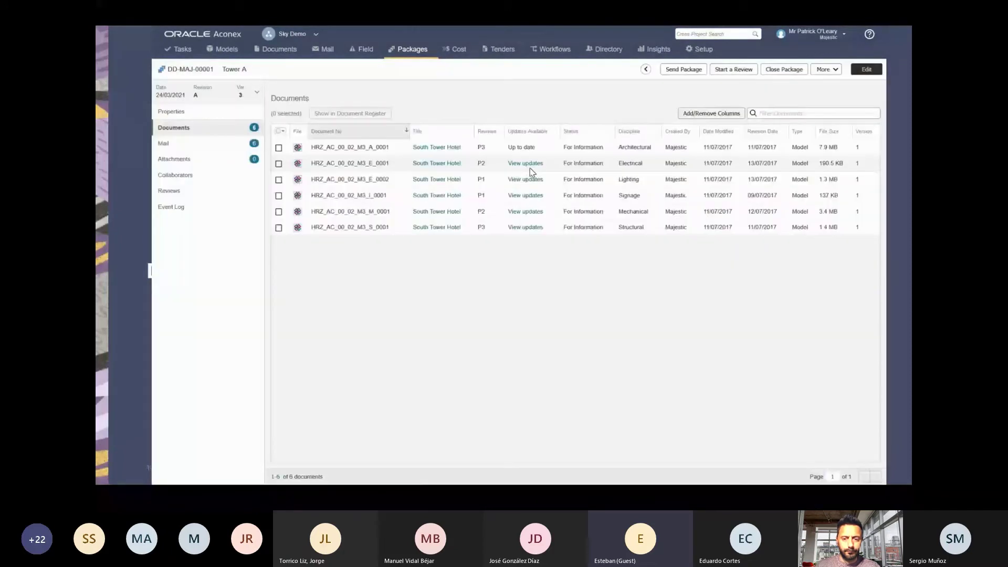
{"action": "left_click", "coordinate": [527, 164]}
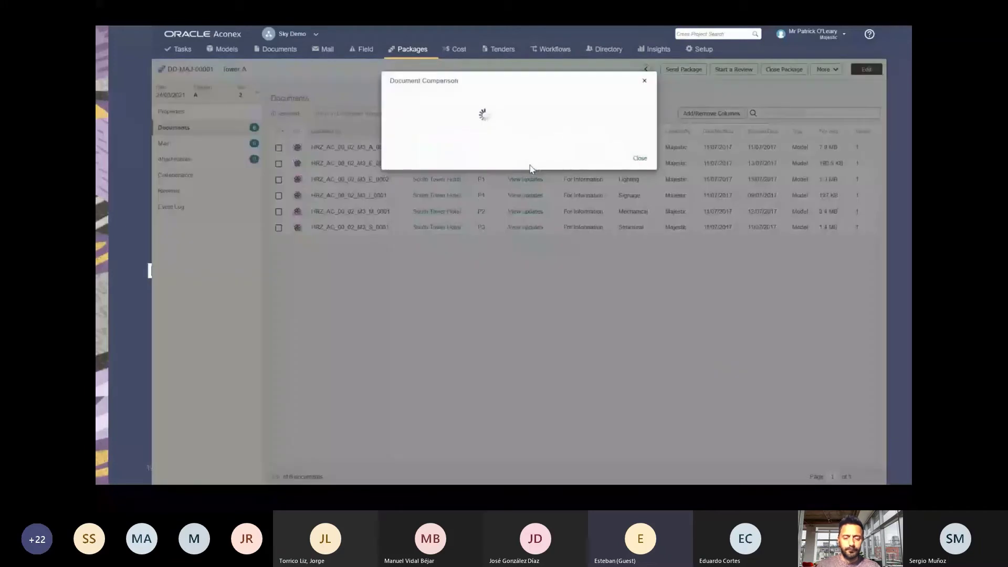
{"action": "left_click", "coordinate": [641, 82]}
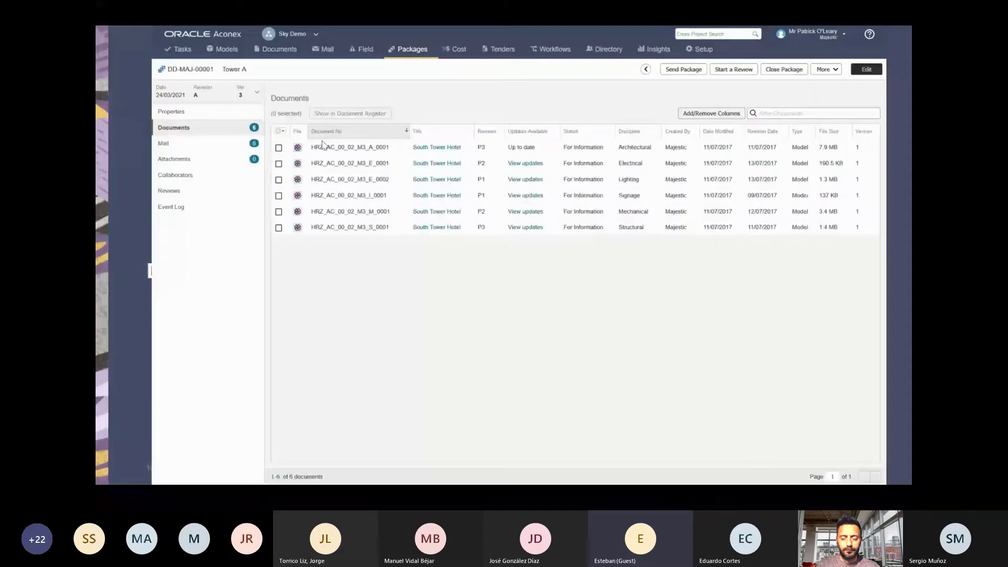
Show the electrical, lighting, signage, mechanical and structural models in the Document Register and select all five.
{"action": "left_click", "coordinate": [278, 163]}
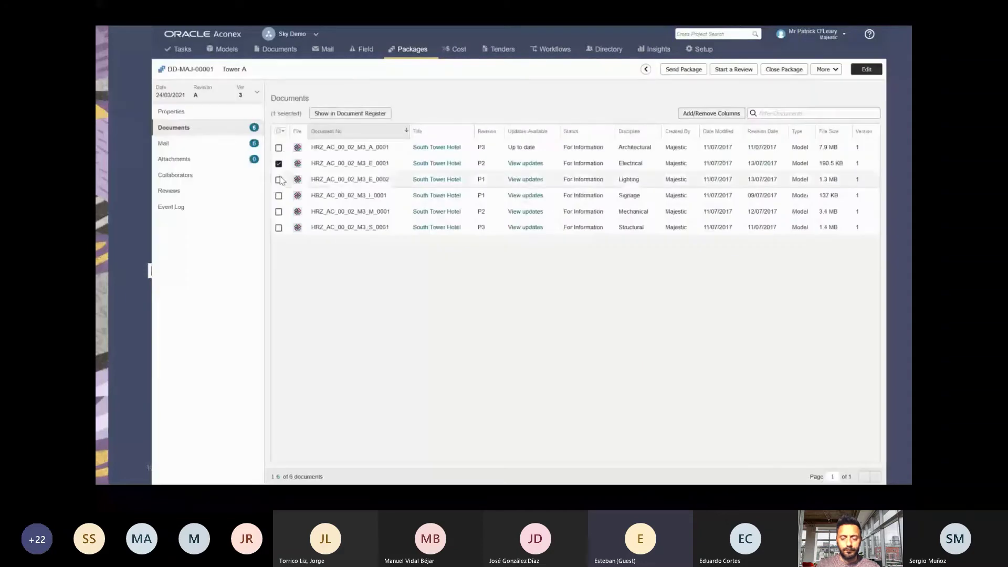
{"action": "left_click", "coordinate": [279, 180]}
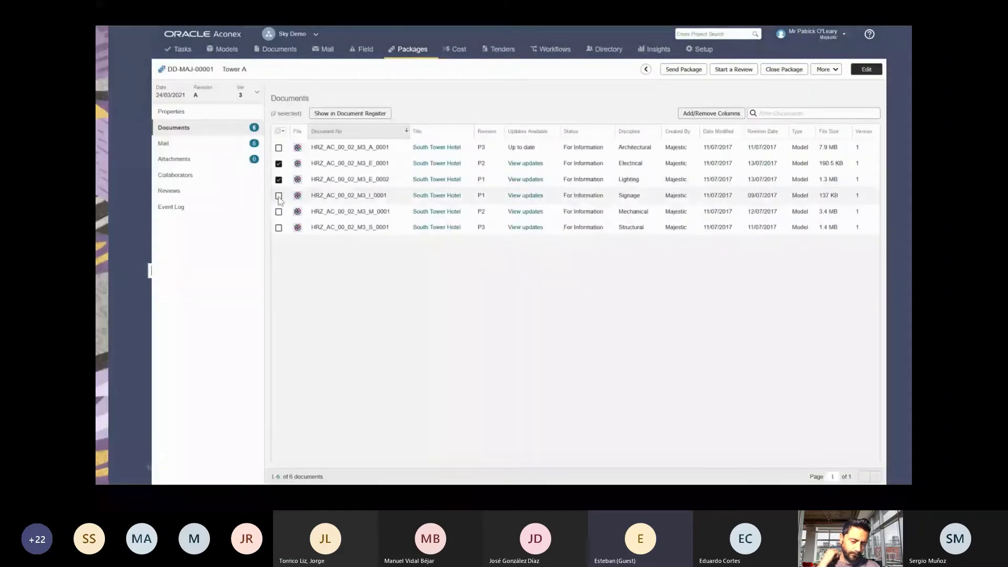
{"action": "left_click", "coordinate": [279, 196]}
{"action": "left_click", "coordinate": [279, 211]}
{"action": "left_click", "coordinate": [279, 227]}
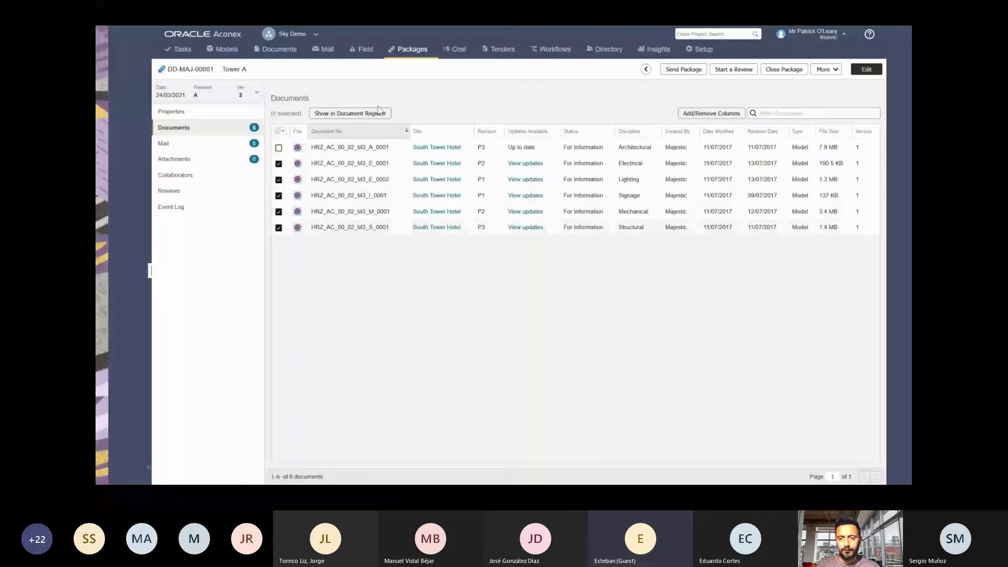
{"action": "left_click", "coordinate": [378, 112]}
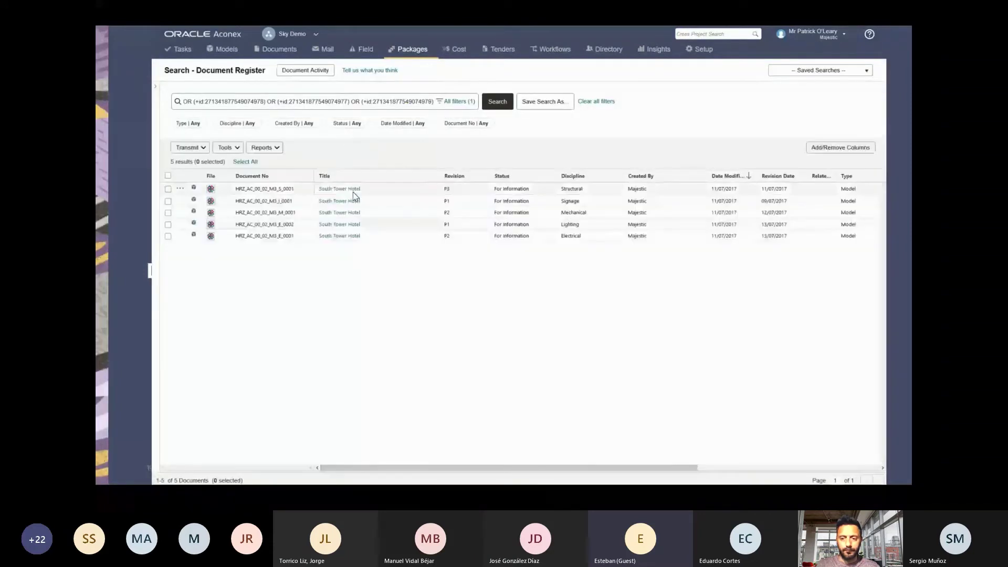
{"action": "left_click", "coordinate": [168, 176]}
{"action": "left_click", "coordinate": [227, 147]}
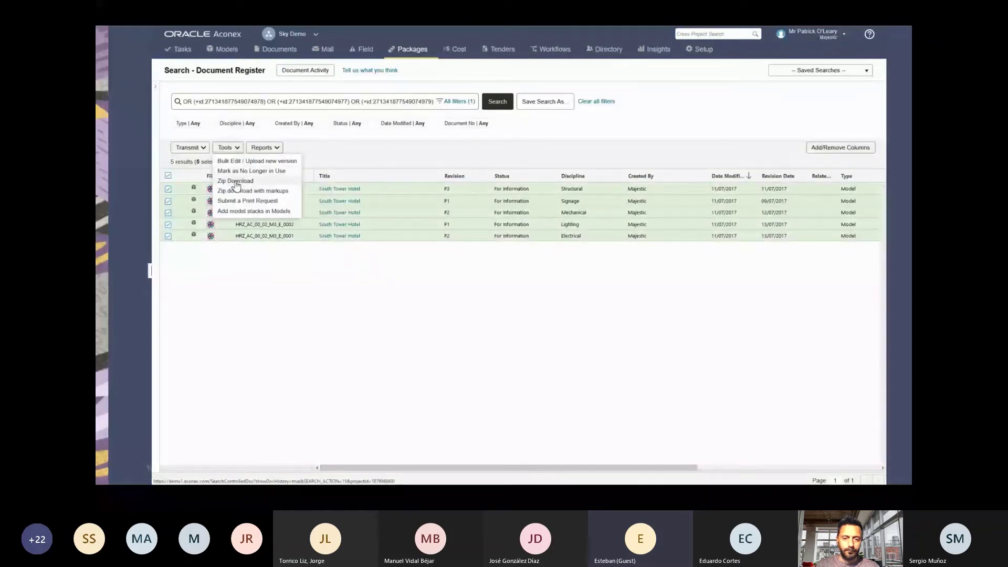
{"action": "key", "text": "alt+Tab"}
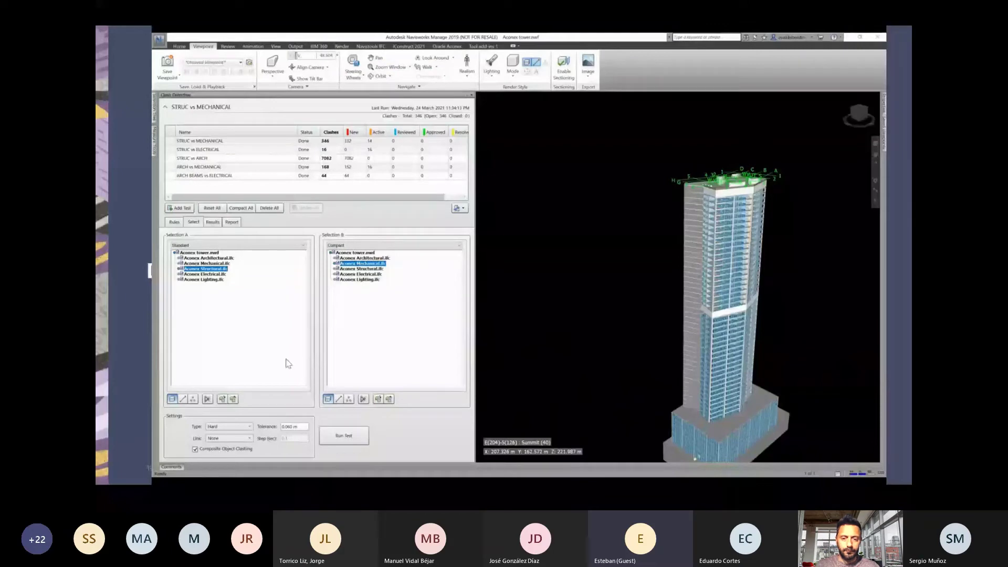
Log in to Oracle Aconex from Navisworks' Oracle Aconex tab using the saved login credentials.
{"action": "left_click", "coordinate": [447, 47]}
{"action": "left_click", "coordinate": [164, 64]}
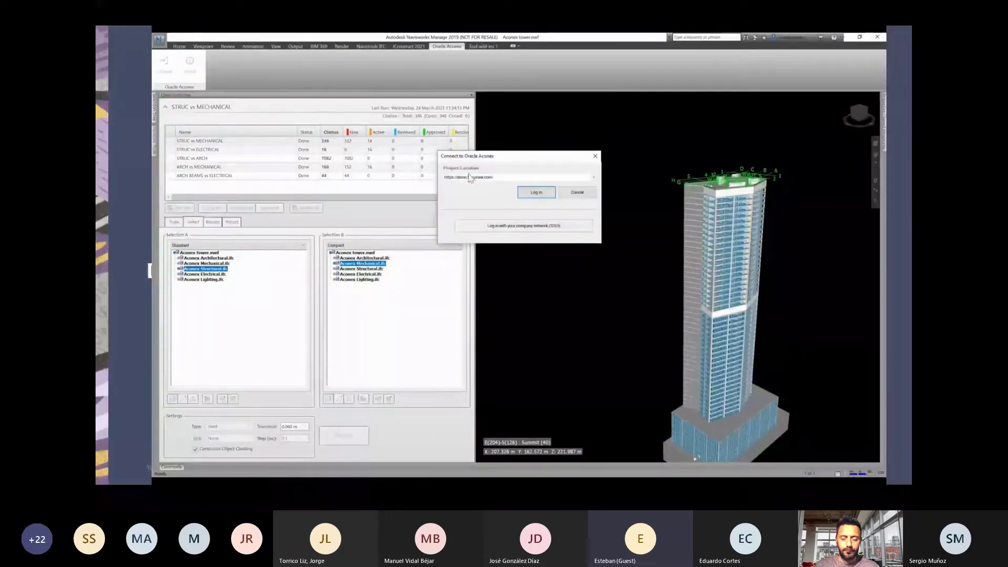
{"action": "left_click", "coordinate": [535, 194]}
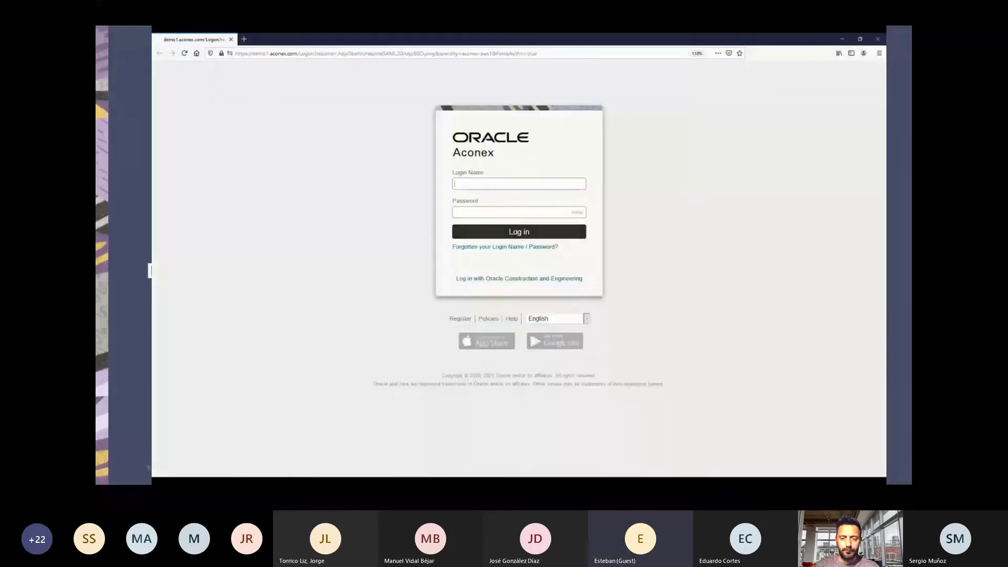
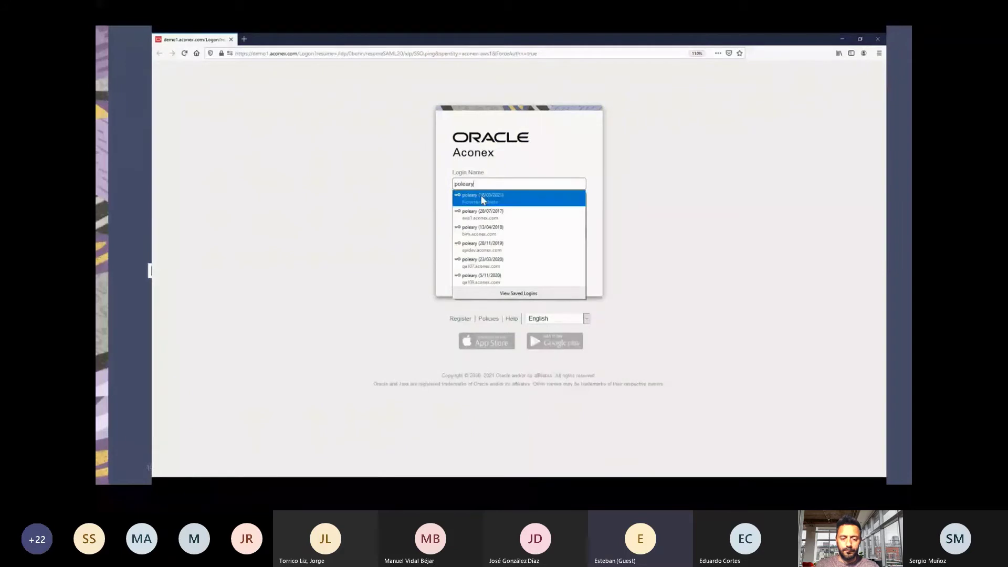
{"action": "left_click", "coordinate": [493, 198]}
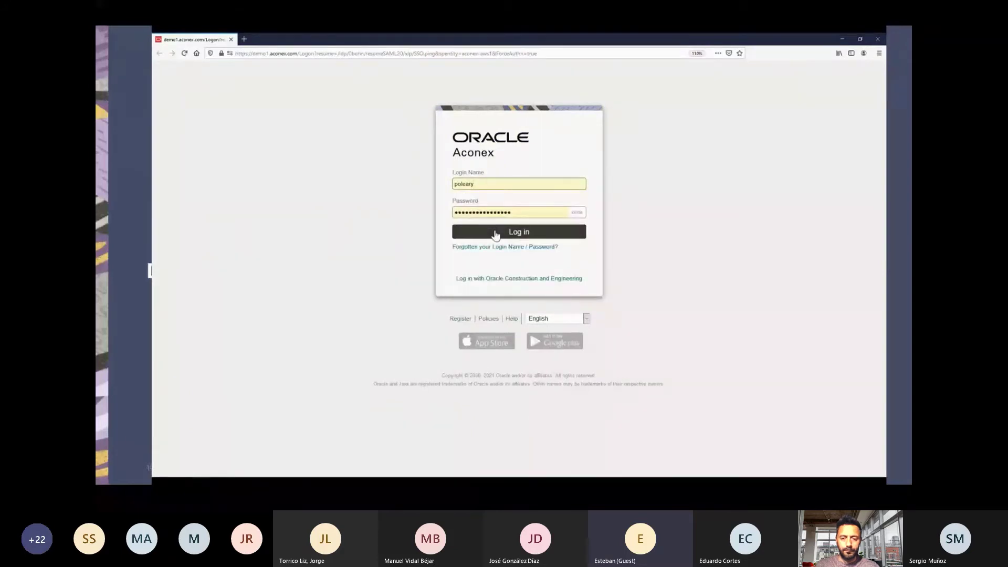
{"action": "left_click", "coordinate": [496, 233]}
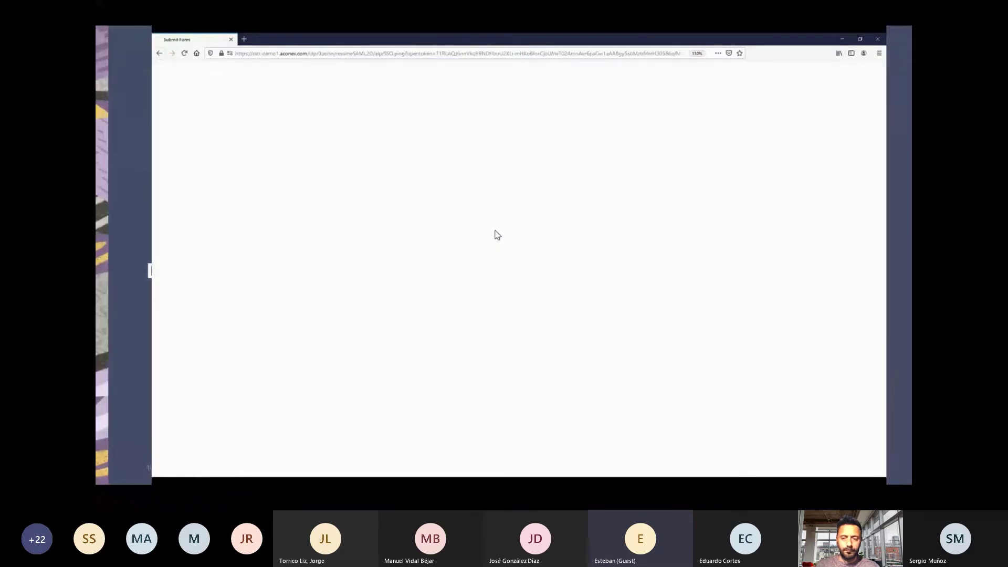
{"action": "key", "text": "alt+Tab"}
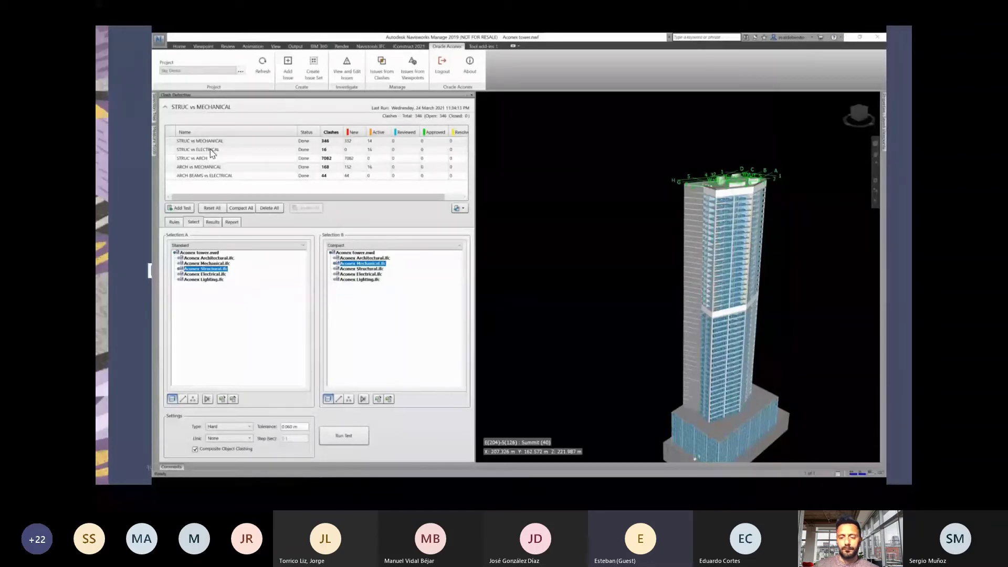
Start creating Aconex issues from the STRUC vs ELECTRICAL clash test.
{"action": "left_click", "coordinate": [210, 150]}
{"action": "left_click", "coordinate": [380, 73]}
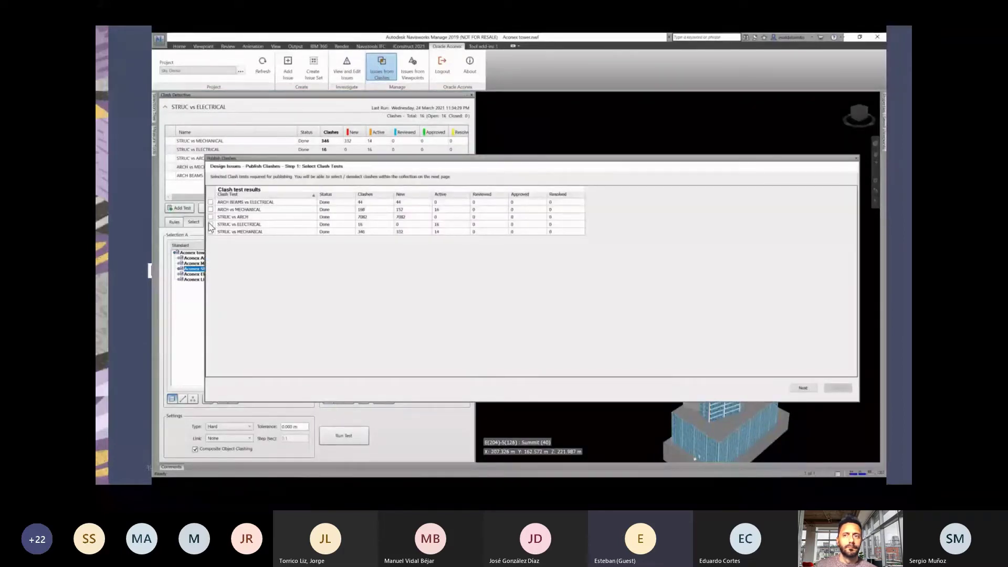
{"action": "left_click", "coordinate": [211, 224]}
{"action": "left_click", "coordinate": [803, 388]}
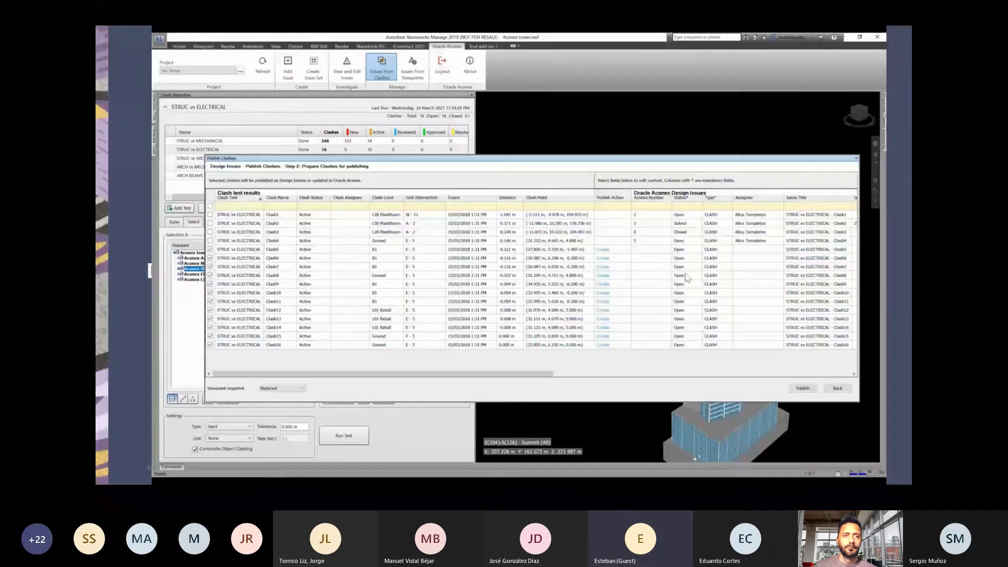
Assign the same assignee to Clash5 through Clash16.
{"action": "left_click_drag", "start_coordinate": [498, 373], "coordinate": [625, 374]}
{"action": "left_click", "coordinate": [757, 251]}
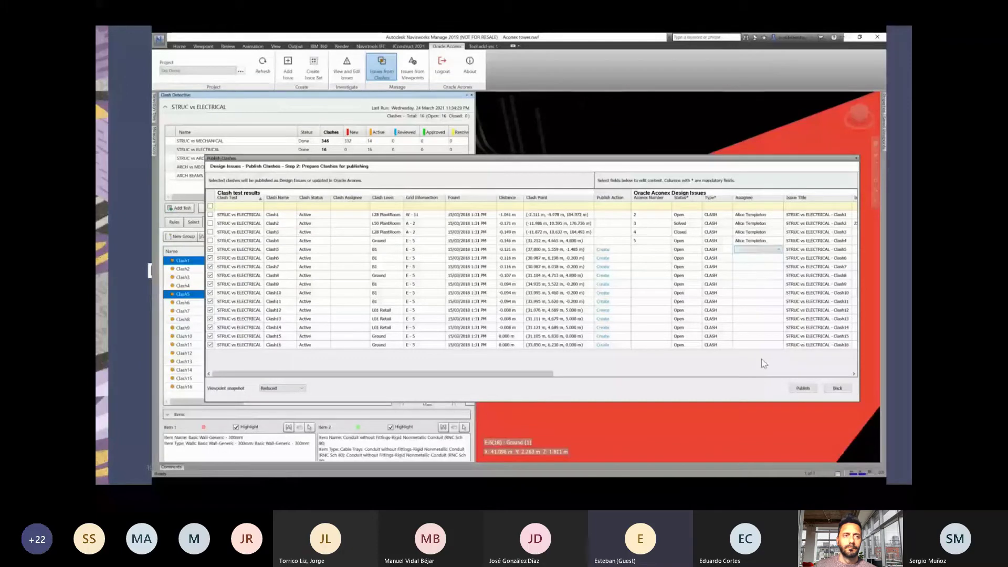
{"action": "left_click", "coordinate": [779, 249]}
{"action": "left_click", "coordinate": [751, 294]}
{"action": "left_click", "coordinate": [745, 345], "text": "shift"}
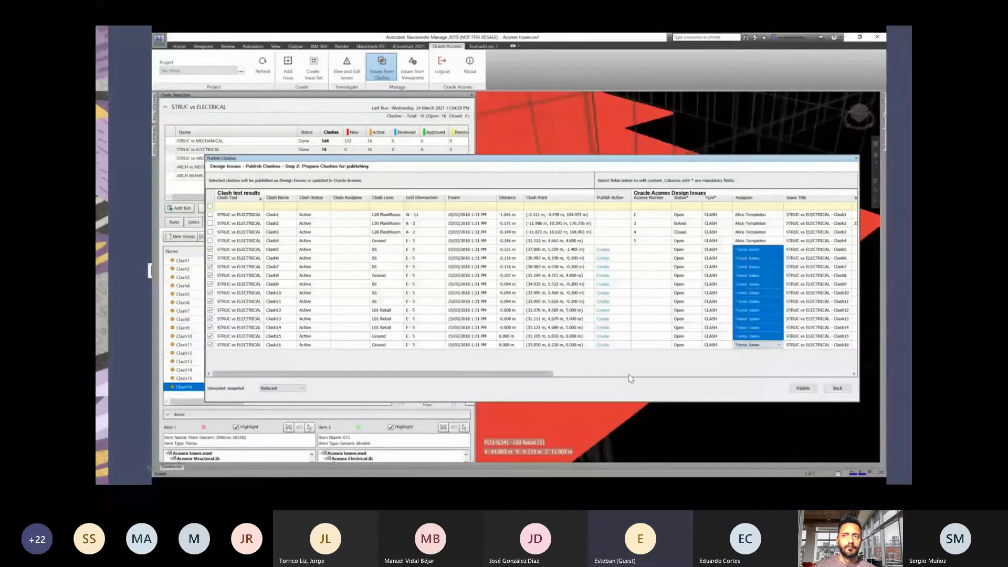
Set the issue due dates down the clash list to 31/03/2021.
{"action": "left_click_drag", "start_coordinate": [512, 374], "coordinate": [647, 379]}
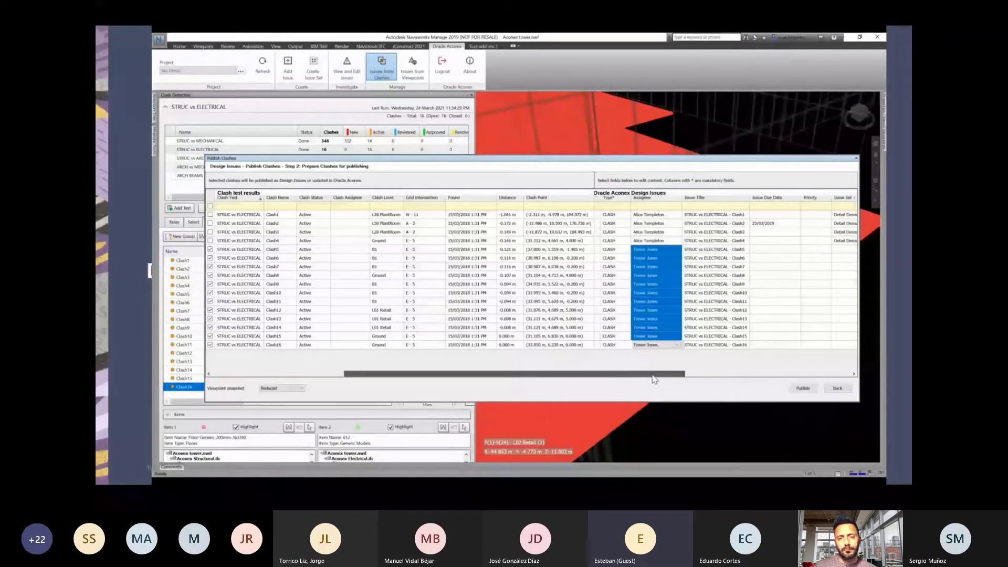
{"action": "left_click", "coordinate": [766, 215]}
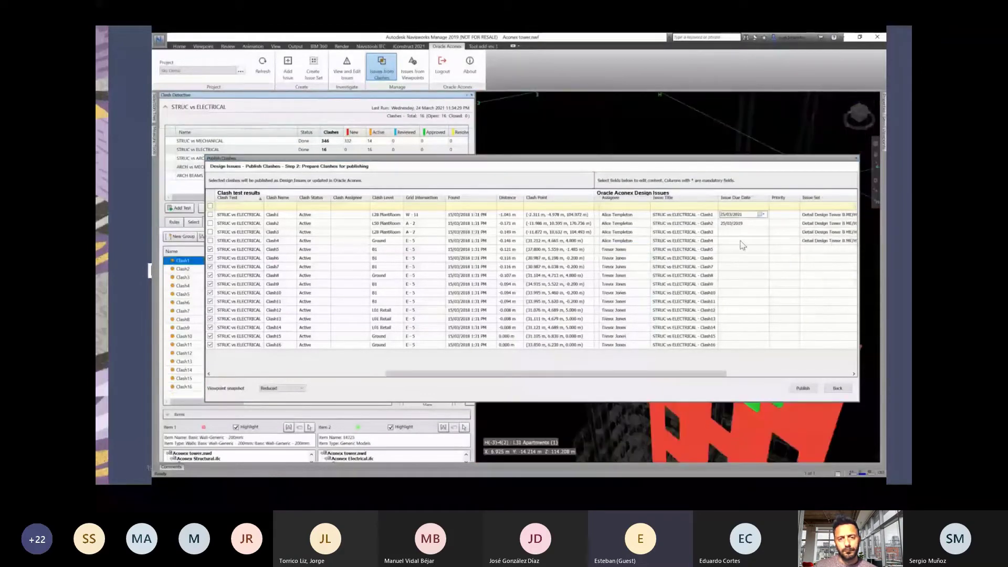
{"action": "left_click", "coordinate": [743, 336], "text": "shift"}
{"action": "left_click", "coordinate": [763, 336]}
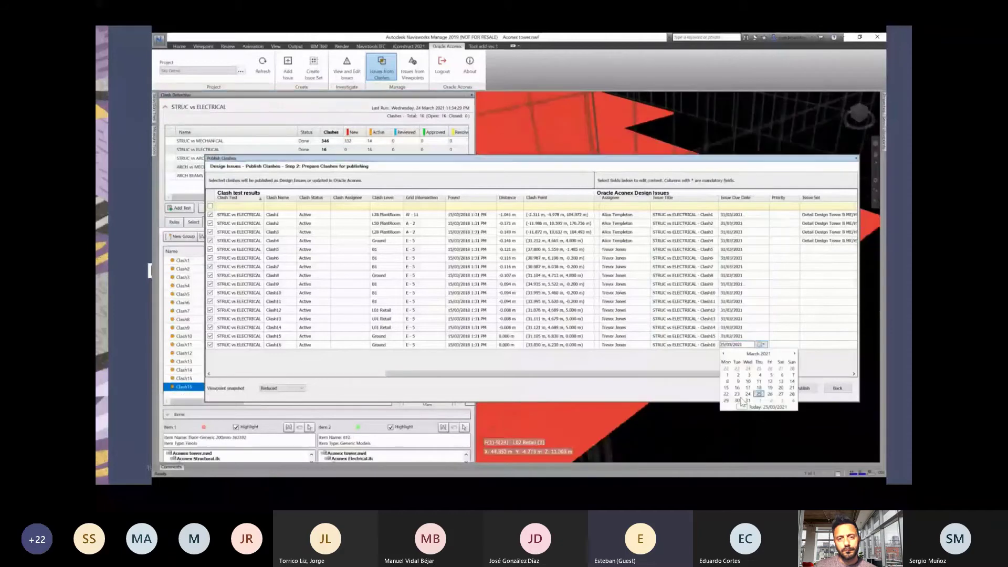
{"action": "left_click", "coordinate": [756, 409]}
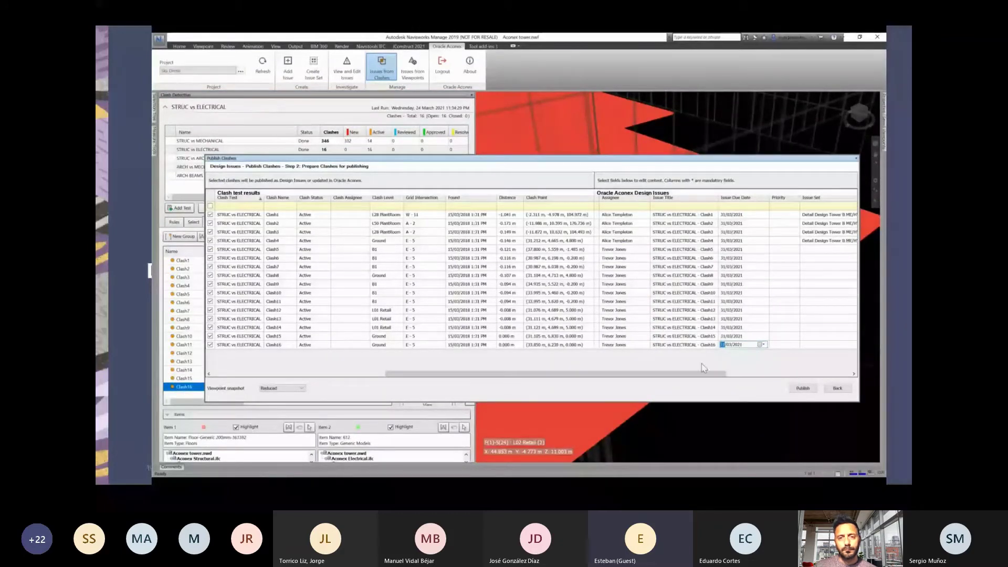
Assign every clash to the issue set Detail Design Tower A ME/EL.
{"action": "left_click_drag", "start_coordinate": [704, 374], "coordinate": [801, 373]}
{"action": "left_click", "coordinate": [756, 214]}
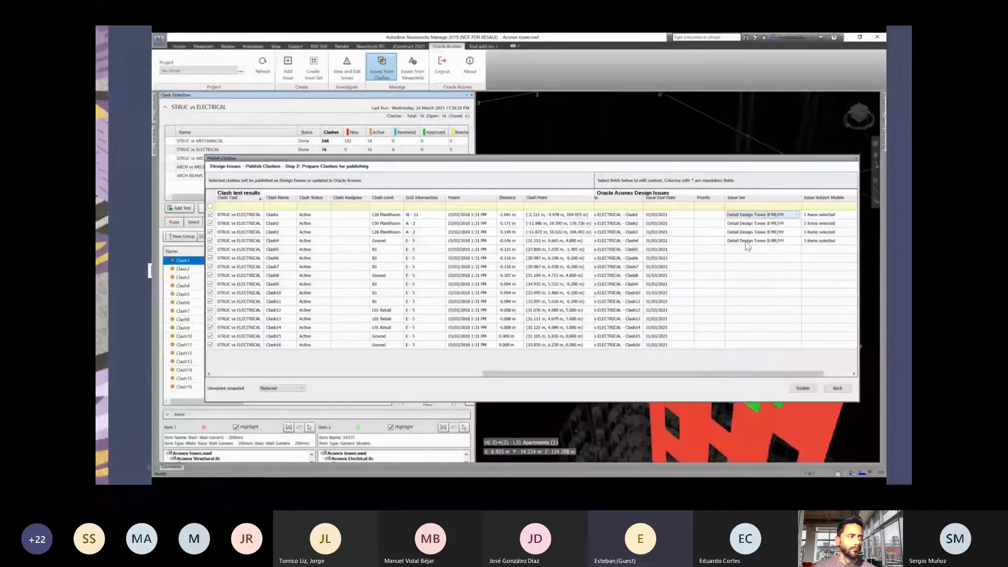
{"action": "left_click", "coordinate": [749, 345], "text": "shift"}
{"action": "left_click", "coordinate": [771, 360]}
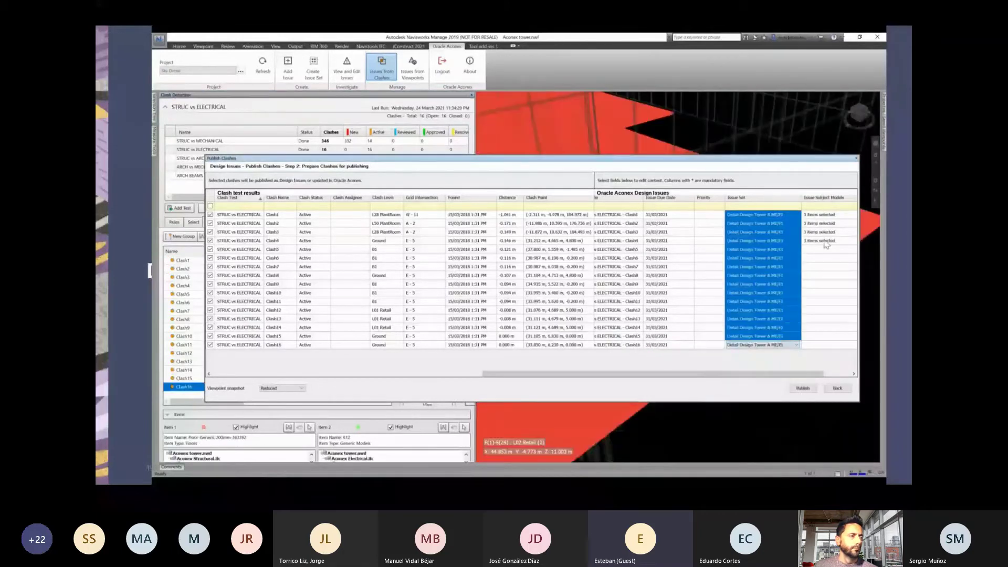
Tick four subject models for every clash.
{"action": "left_click", "coordinate": [820, 214]}
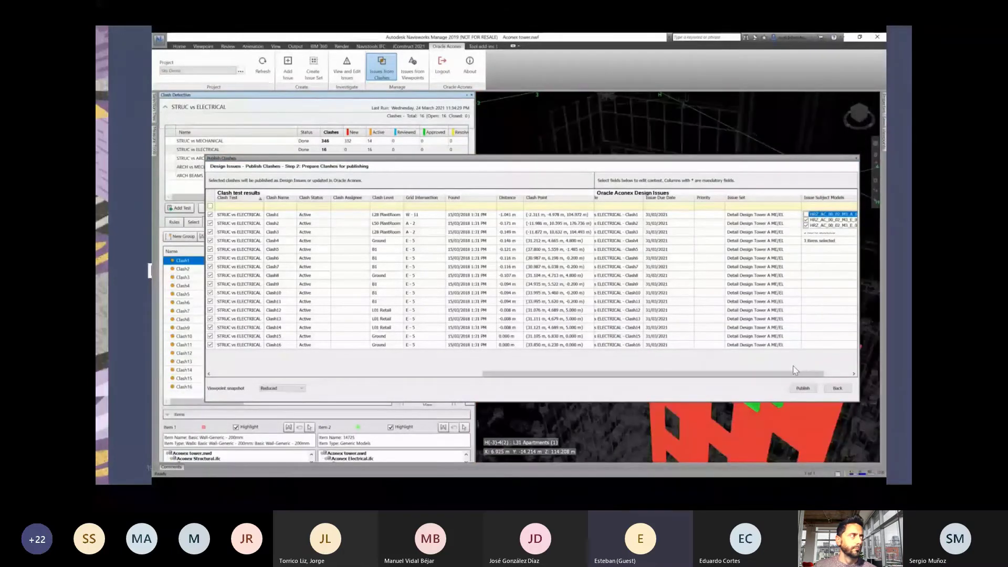
{"action": "left_click", "coordinate": [822, 374]}
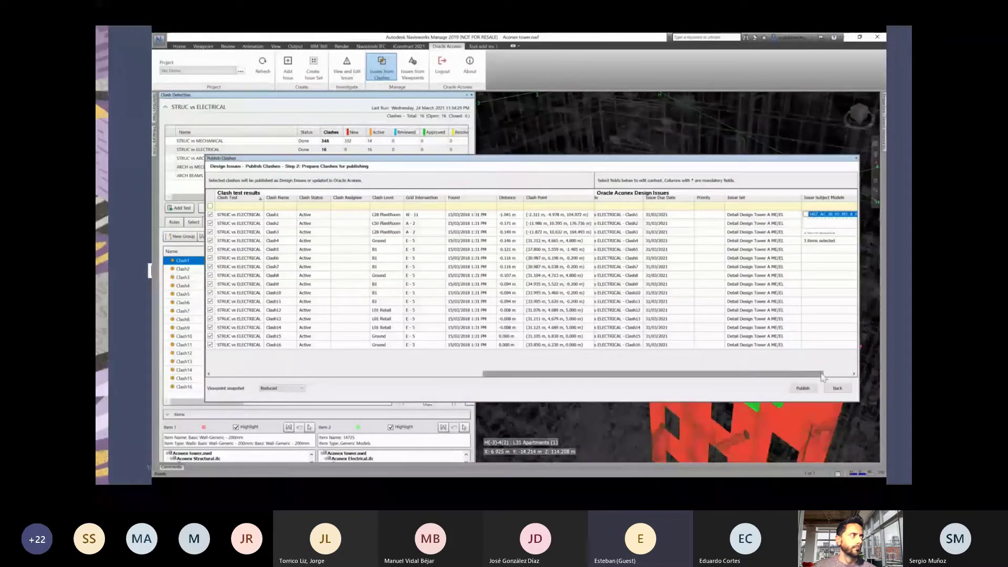
{"action": "left_click", "coordinate": [817, 346], "text": "shift"}
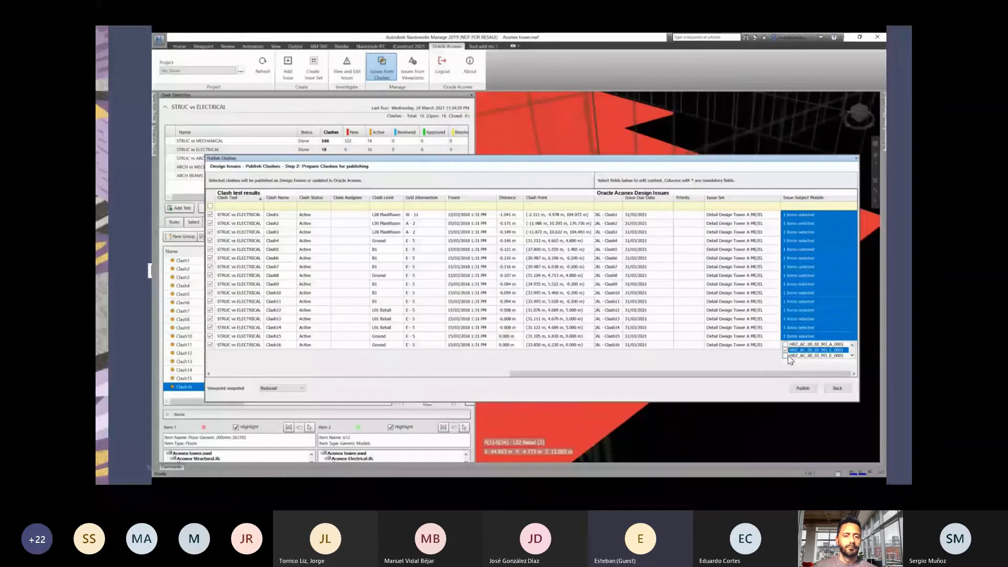
{"action": "left_click", "coordinate": [852, 355]}
{"action": "left_click", "coordinate": [852, 357]}
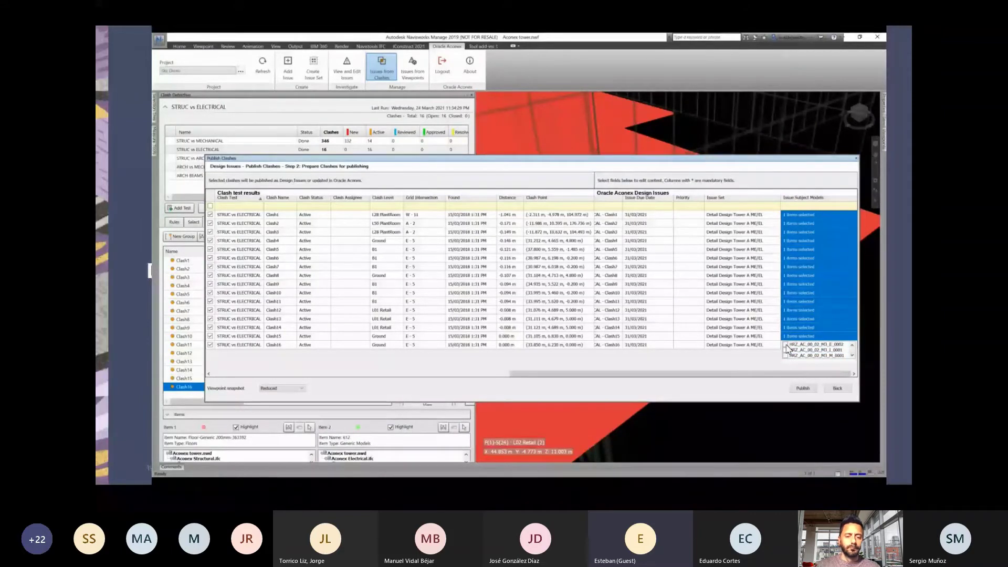
{"action": "left_click", "coordinate": [786, 345]}
{"action": "left_click", "coordinate": [785, 350]}
{"action": "left_click", "coordinate": [682, 219]}
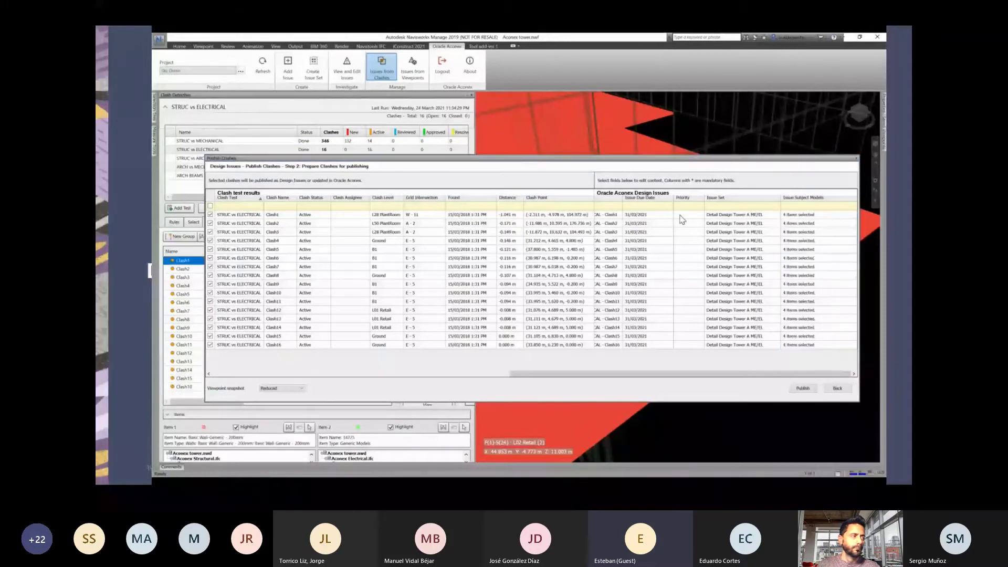
Give the first clashes Medium priority and publish them to Aconex as design issues.
{"action": "left_click", "coordinate": [683, 216]}
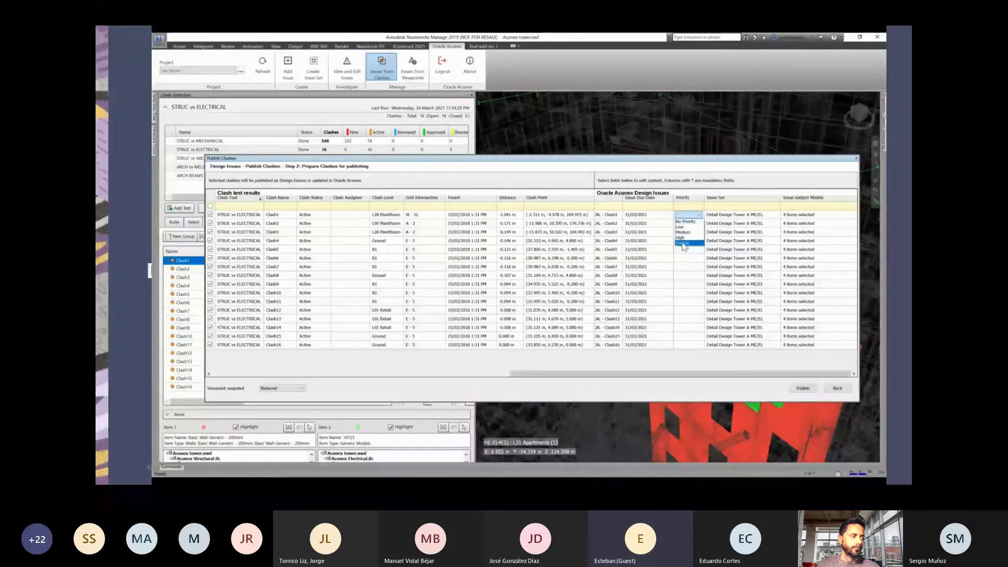
{"action": "left_click", "coordinate": [682, 243]}
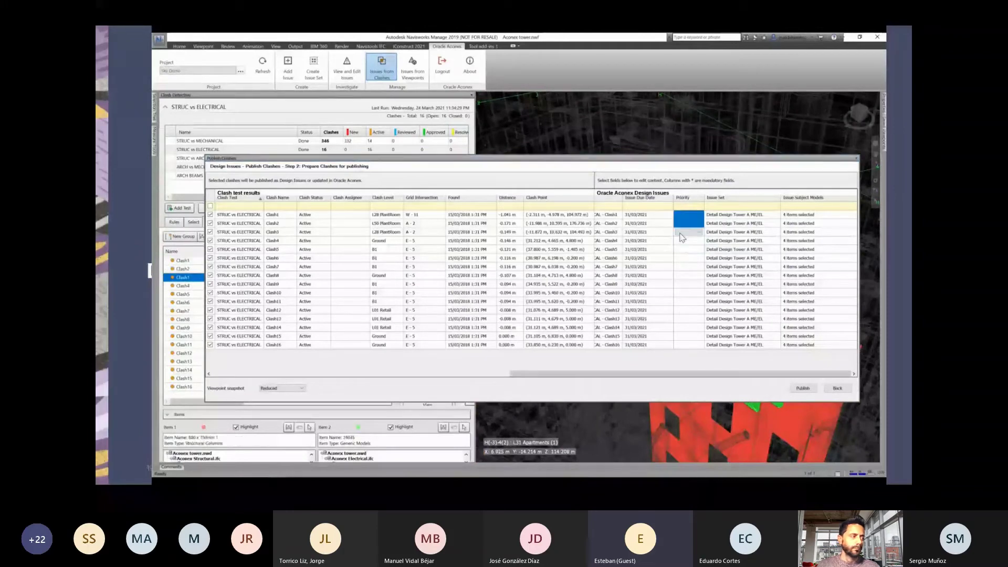
{"action": "left_click", "coordinate": [803, 389]}
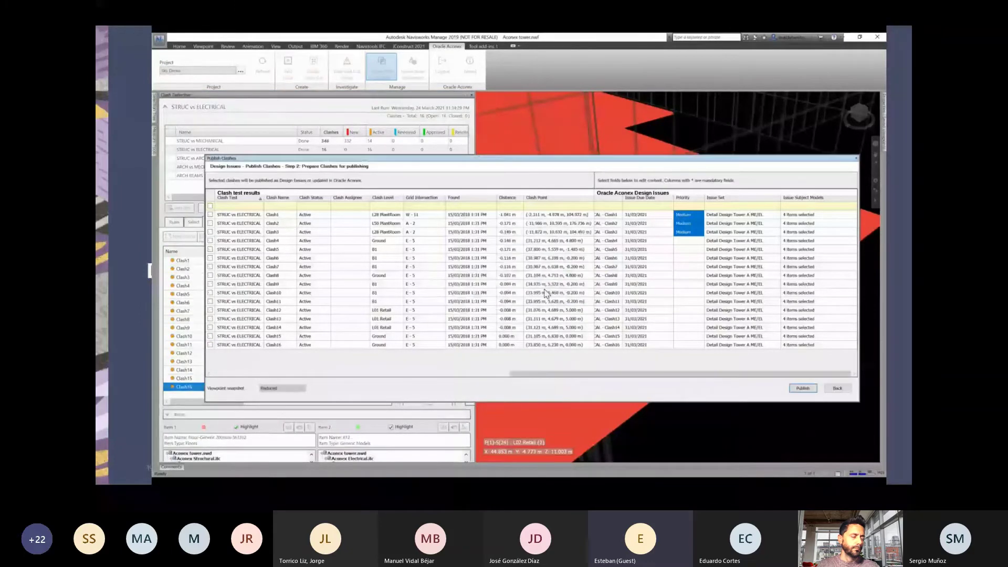
{"action": "left_click", "coordinate": [837, 388]}
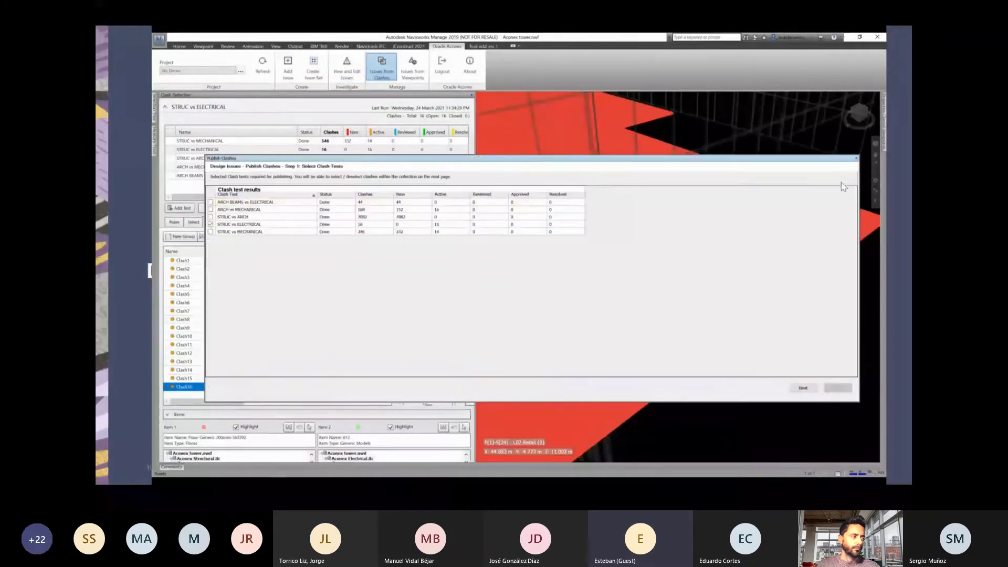
Close the publishing window and open issue 2, STRUC vs ELECTRICAL - Clash1, from Aconex's Models > Design Issues list.
{"action": "left_click", "coordinate": [854, 160]}
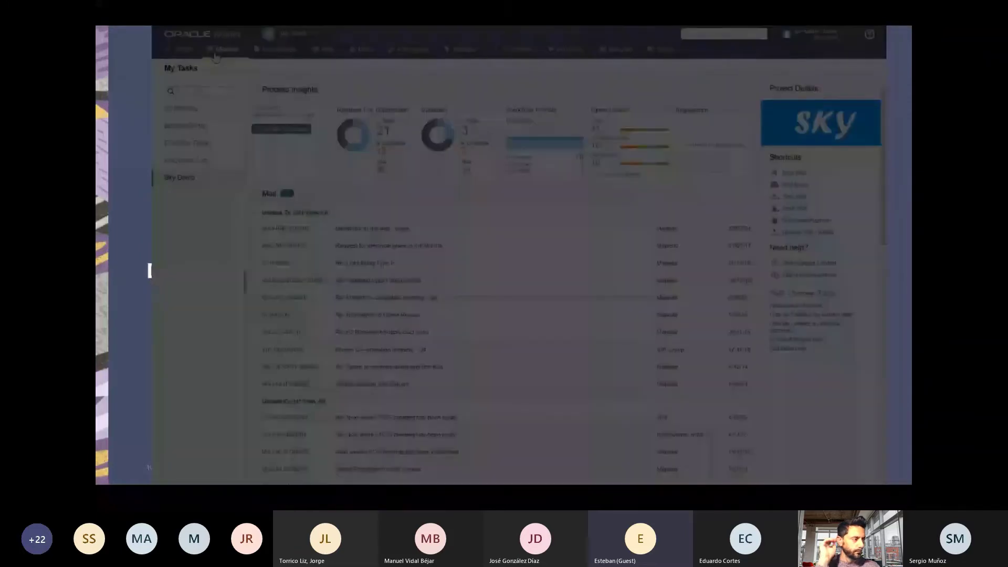
{"action": "mouse_move", "coordinate": [223, 52]}
{"action": "left_click", "coordinate": [224, 83]}
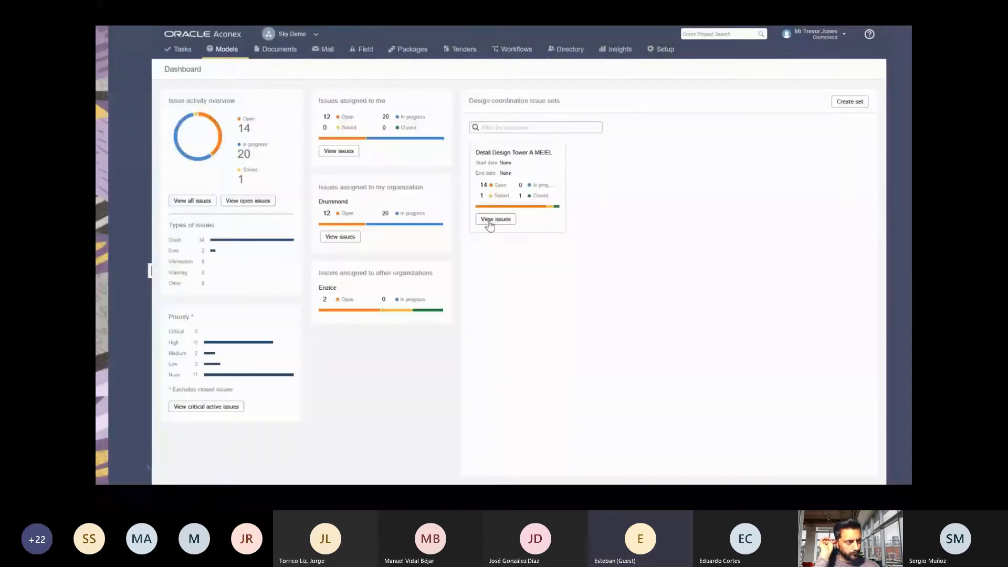
{"action": "left_click", "coordinate": [488, 223]}
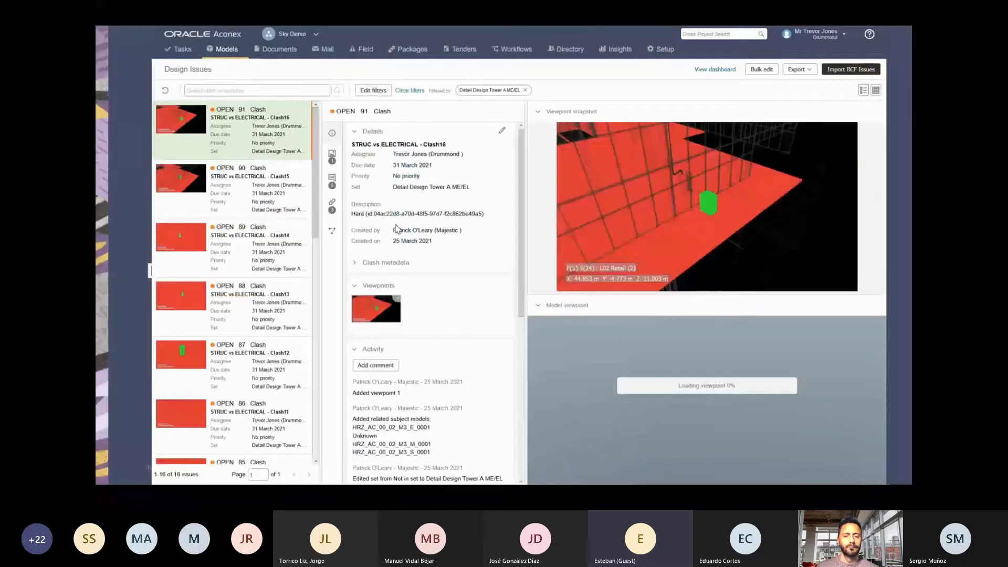
{"action": "scroll", "coordinate": [245, 234], "scroll_direction": "down", "scroll_amount": 2}
{"action": "scroll", "coordinate": [246, 235], "scroll_direction": "down", "scroll_amount": 8}
{"action": "left_click", "coordinate": [184, 432]}
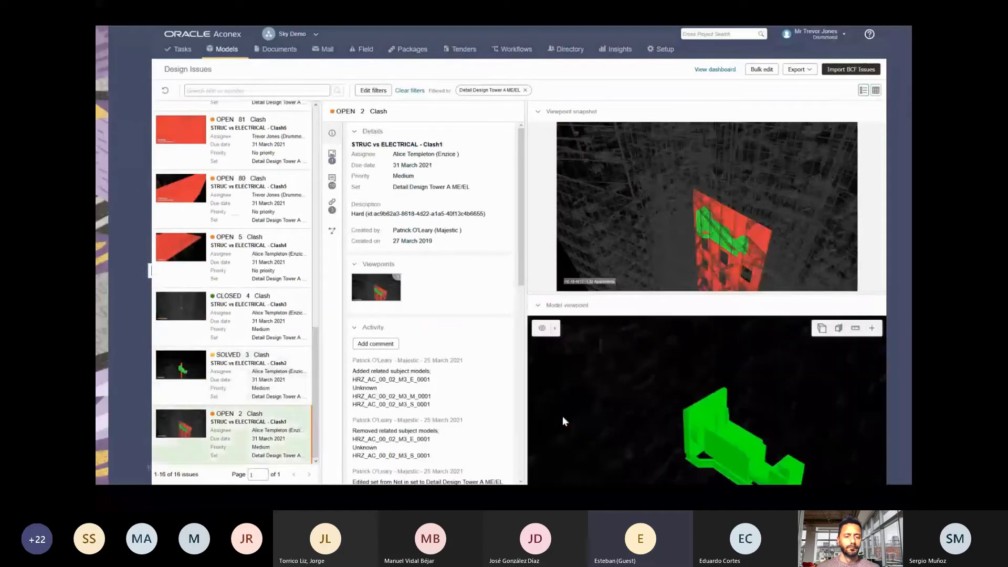
Show issue 2's live 3D viewpoint with the surrounding building model, orbiting around the green clash element.
{"action": "left_click", "coordinate": [606, 306]}
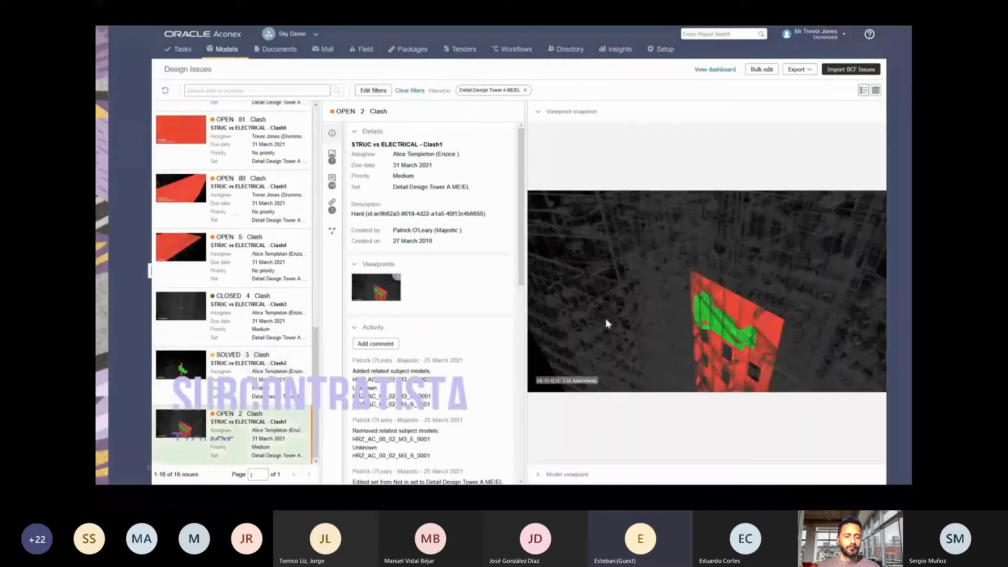
{"action": "left_click", "coordinate": [540, 111]}
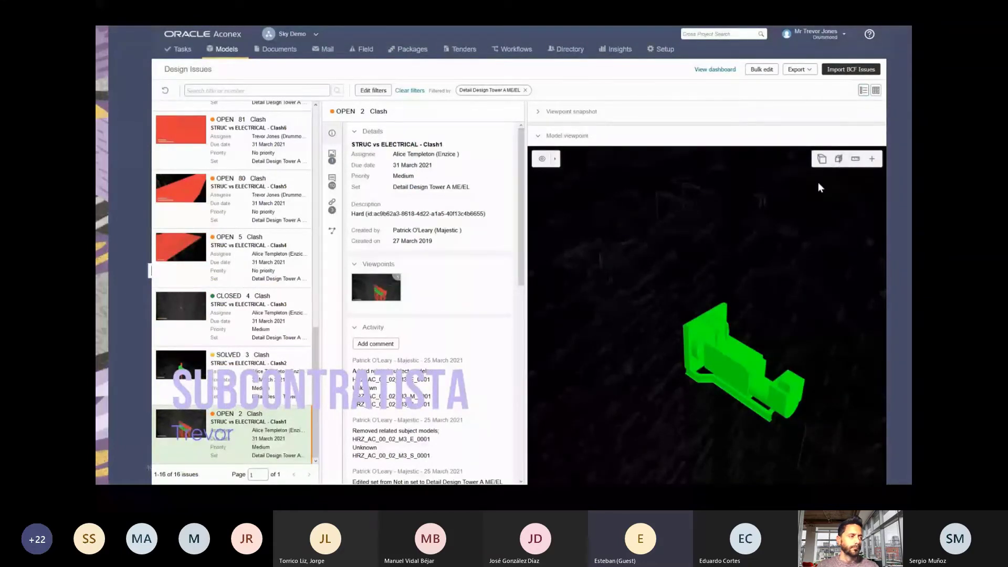
{"action": "left_click", "coordinate": [557, 160]}
{"action": "left_click", "coordinate": [559, 162]}
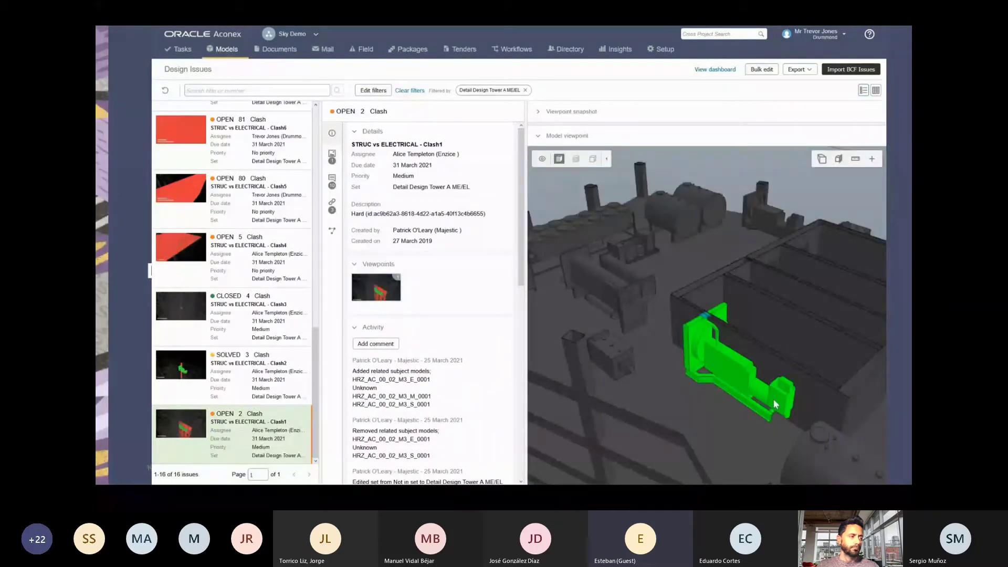
{"action": "left_click_drag", "start_coordinate": [773, 399], "coordinate": [639, 204]}
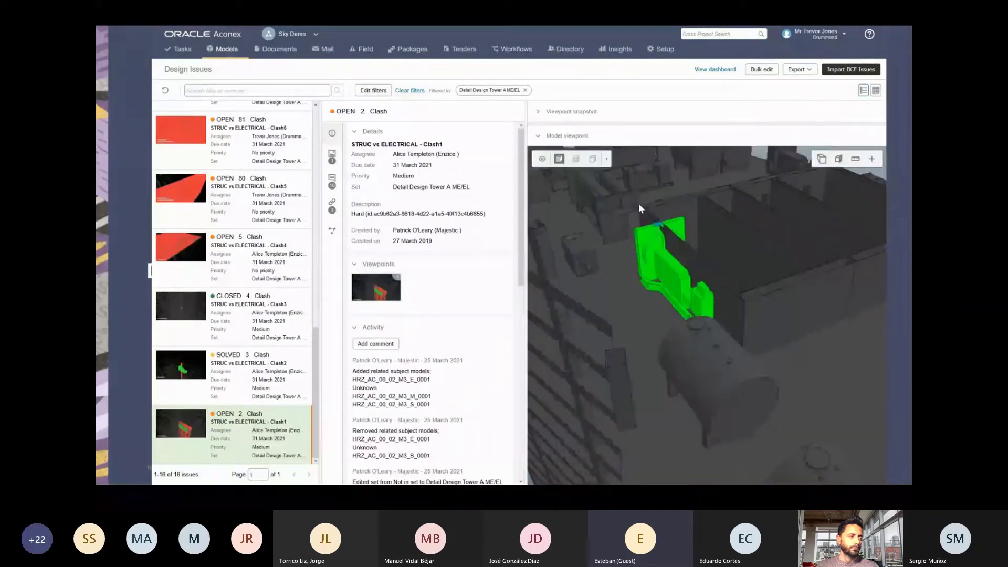
{"action": "left_click_drag", "start_coordinate": [758, 333], "coordinate": [719, 337]}
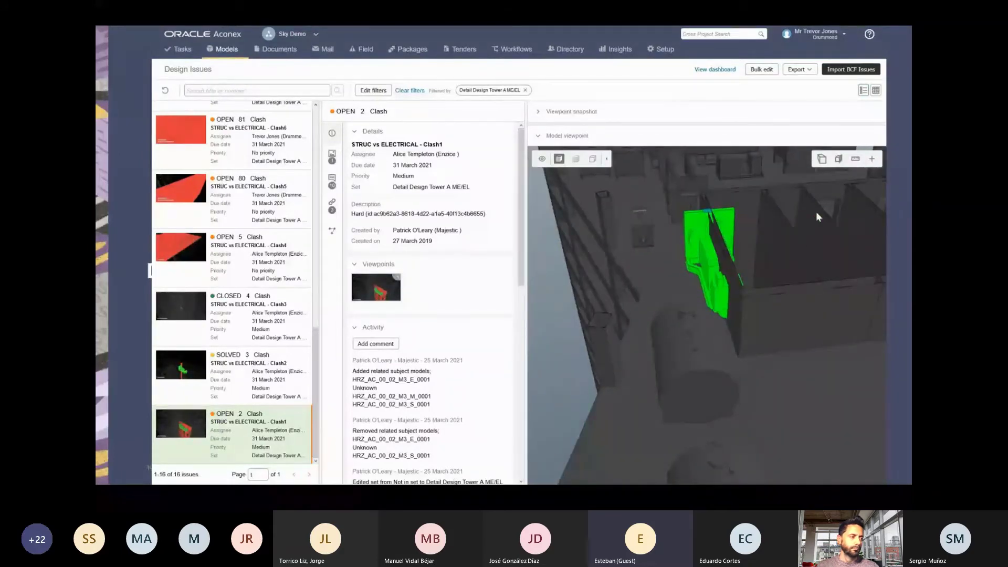
{"action": "left_click_drag", "start_coordinate": [817, 216], "coordinate": [763, 266]}
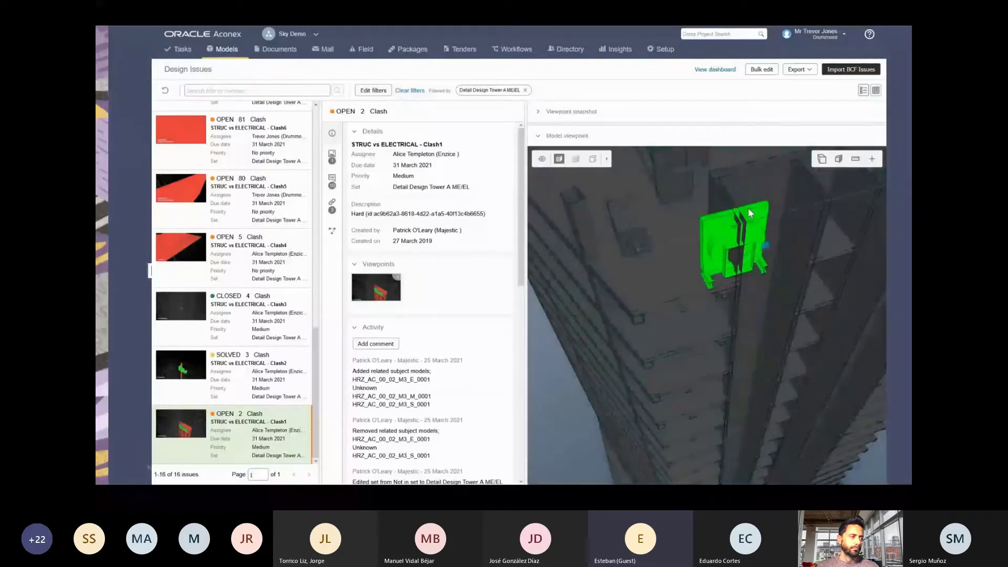
{"action": "scroll", "coordinate": [748, 207], "scroll_direction": "up", "scroll_amount": 5}
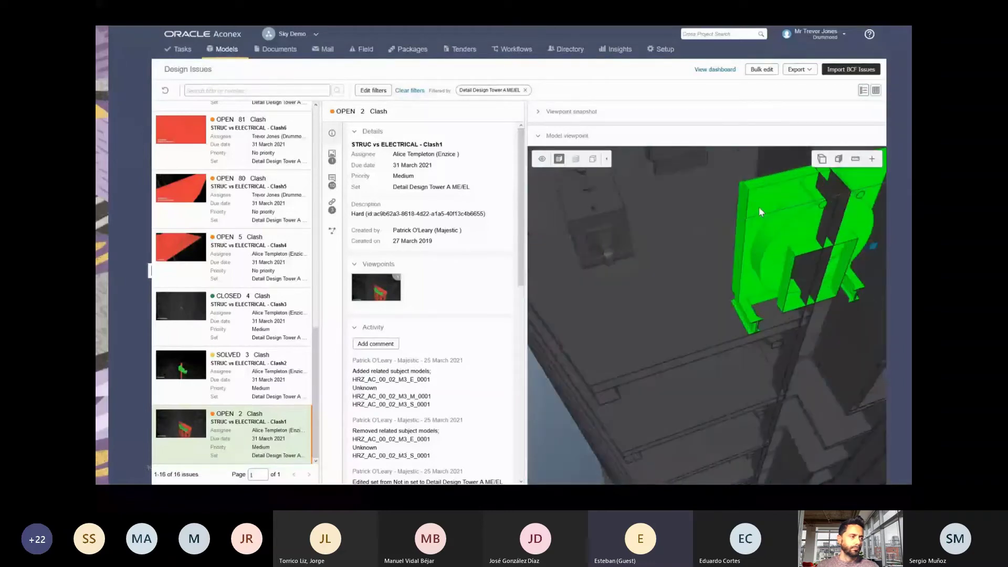
{"action": "left_click_drag", "start_coordinate": [760, 212], "coordinate": [808, 221]}
Measure point-to-point clearances around the clash, about 1.32 m and 1.00 m.
{"action": "left_click", "coordinate": [855, 158]}
{"action": "left_click", "coordinate": [829, 176]}
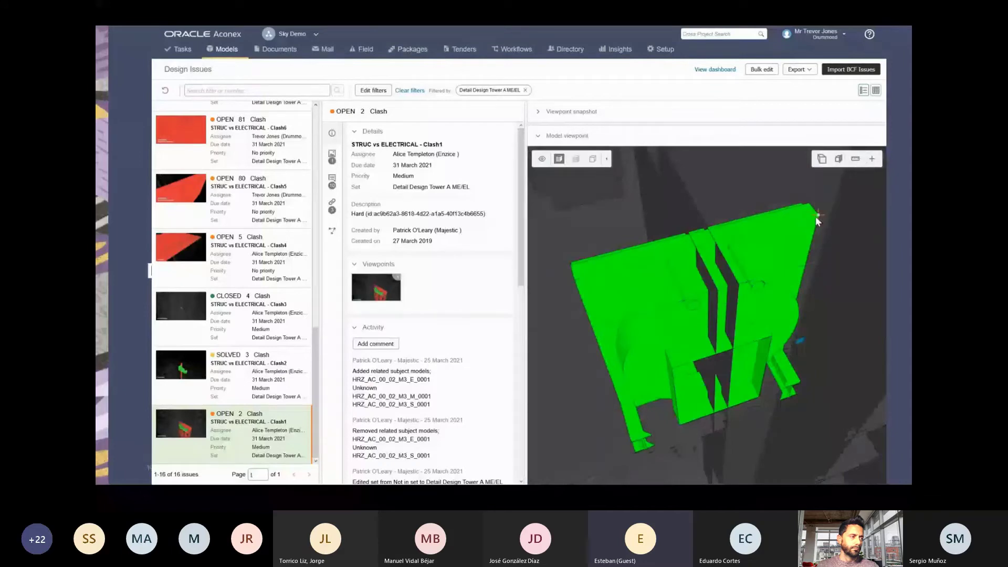
{"action": "left_click", "coordinate": [815, 215]}
{"action": "left_click", "coordinate": [697, 251]}
{"action": "left_click_drag", "start_coordinate": [578, 226], "coordinate": [744, 303]}
{"action": "scroll", "coordinate": [787, 302], "scroll_direction": "up", "scroll_amount": 5}
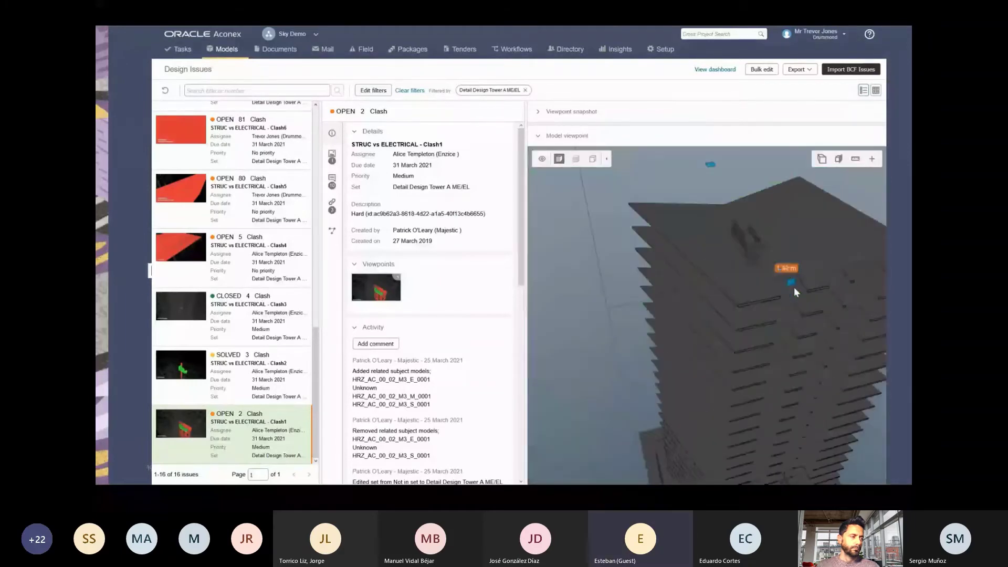
{"action": "scroll", "coordinate": [794, 288], "scroll_direction": "down", "scroll_amount": 5}
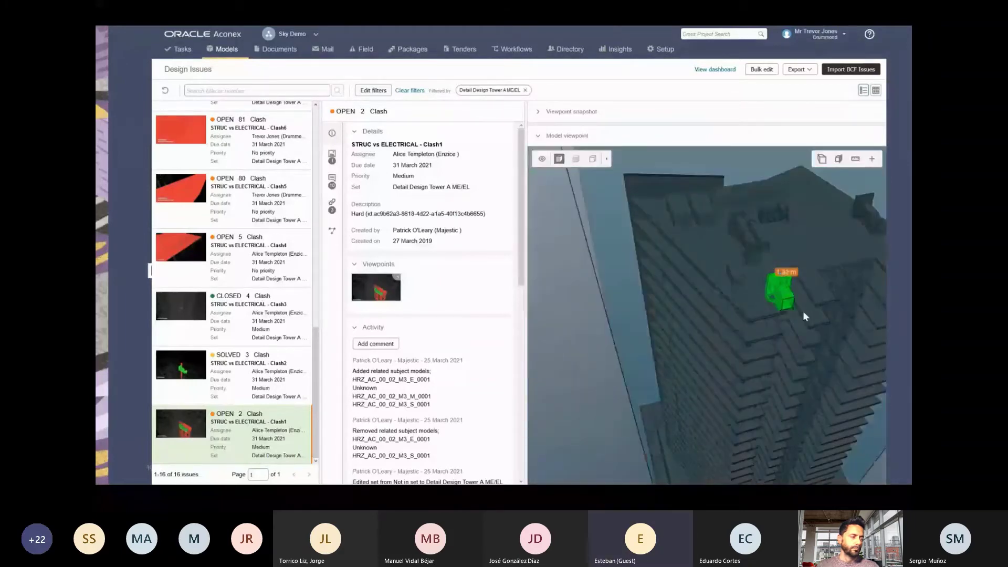
{"action": "left_click_drag", "start_coordinate": [804, 343], "coordinate": [728, 305]}
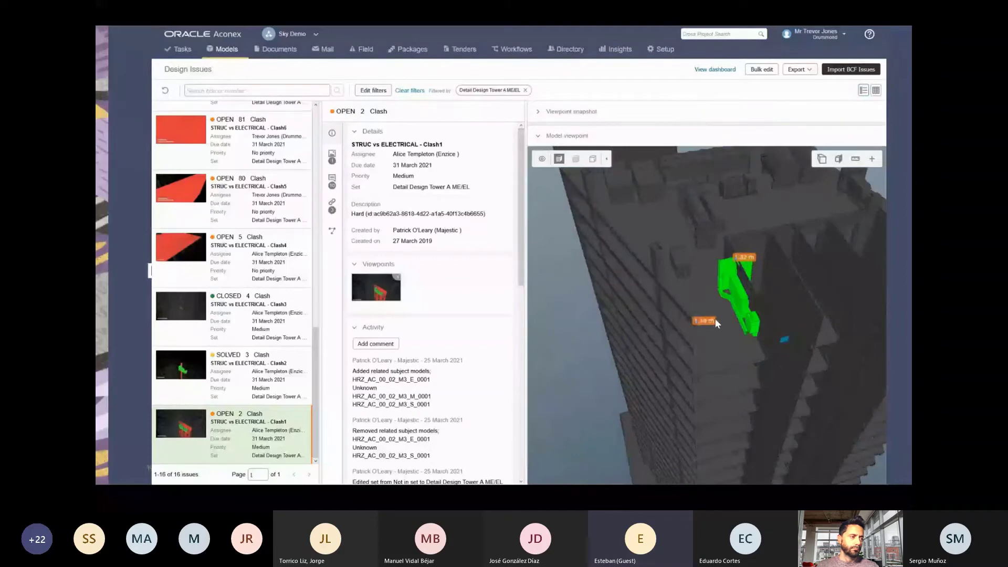
{"action": "left_click_drag", "start_coordinate": [729, 326], "coordinate": [855, 179]}
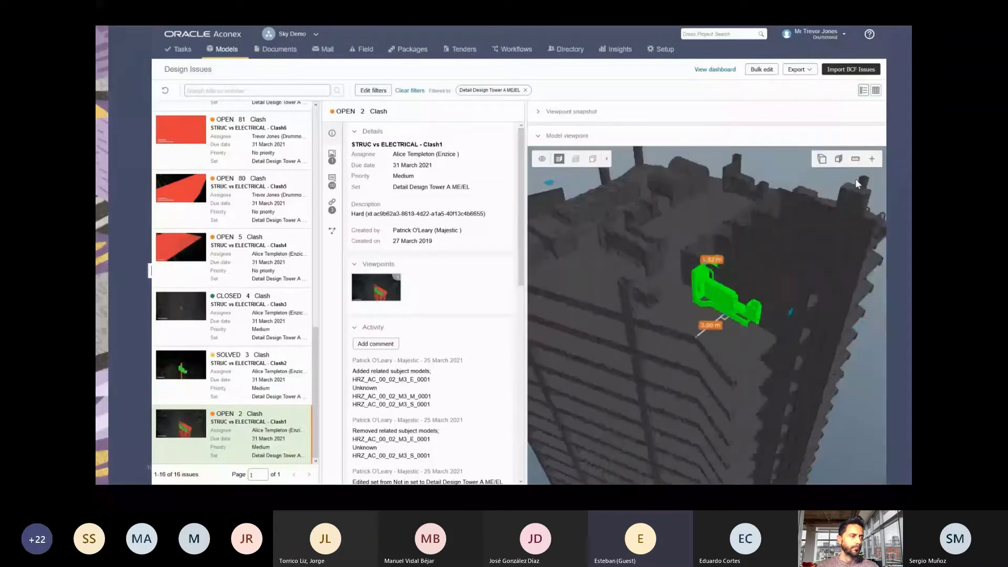
Add a viewpoint commented 'Not enough space to move generator' to issue 2.
{"action": "left_click", "coordinate": [822, 159]}
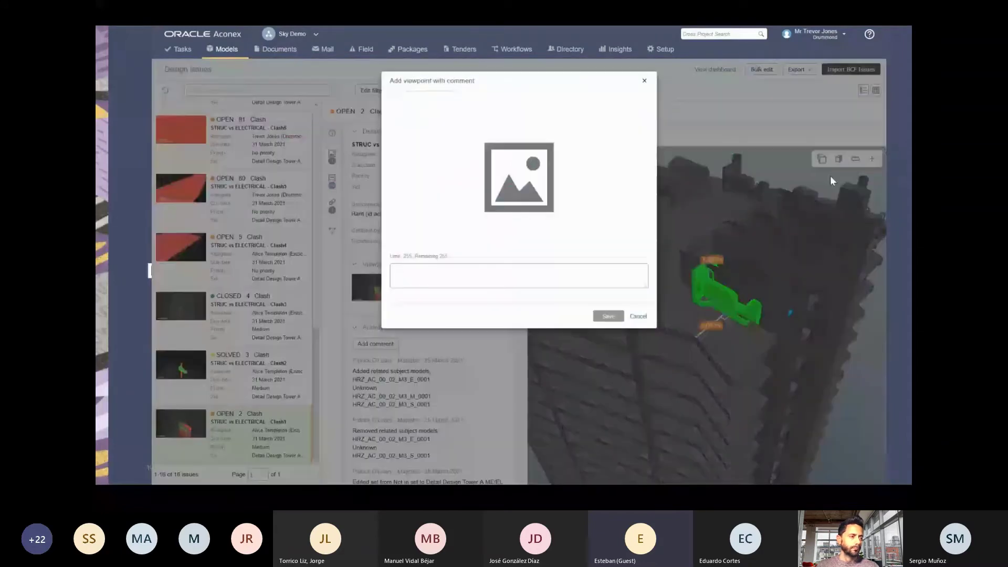
{"action": "type", "text": "Not enou"}
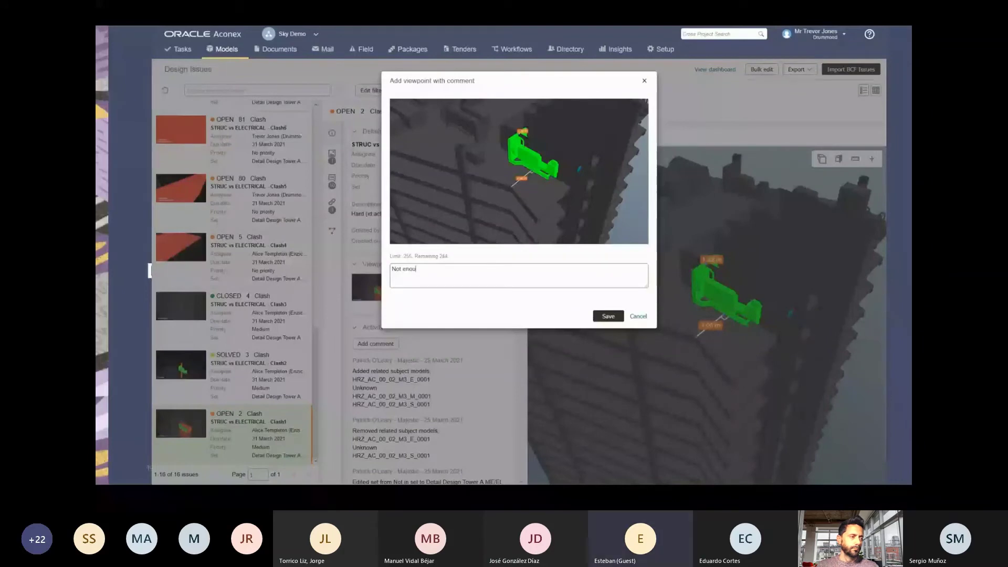
{"action": "type", "text": "gh space to move generator"}
{"action": "left_click", "coordinate": [613, 316]}
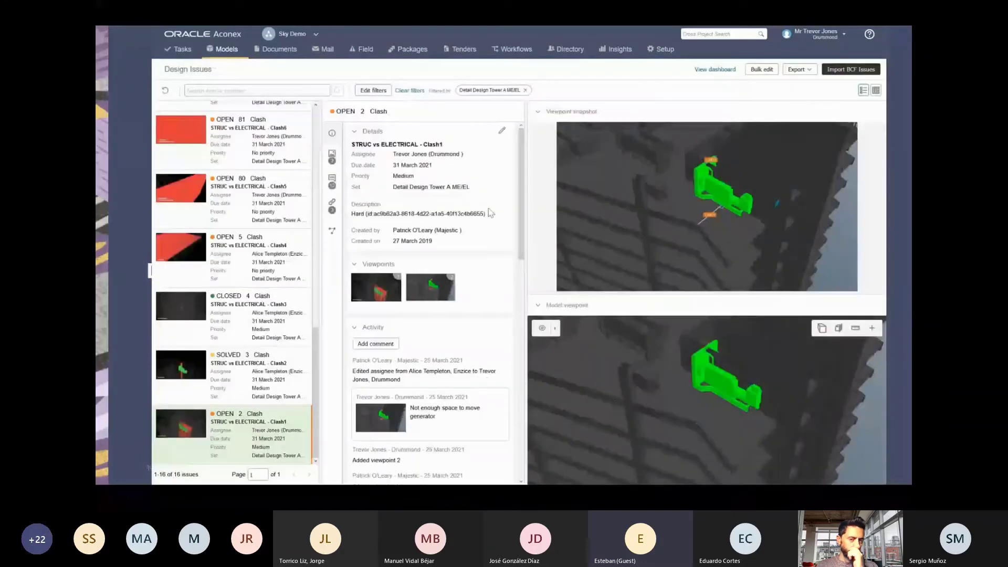
Change issue 2's status to In progress.
{"action": "left_click", "coordinate": [502, 130]}
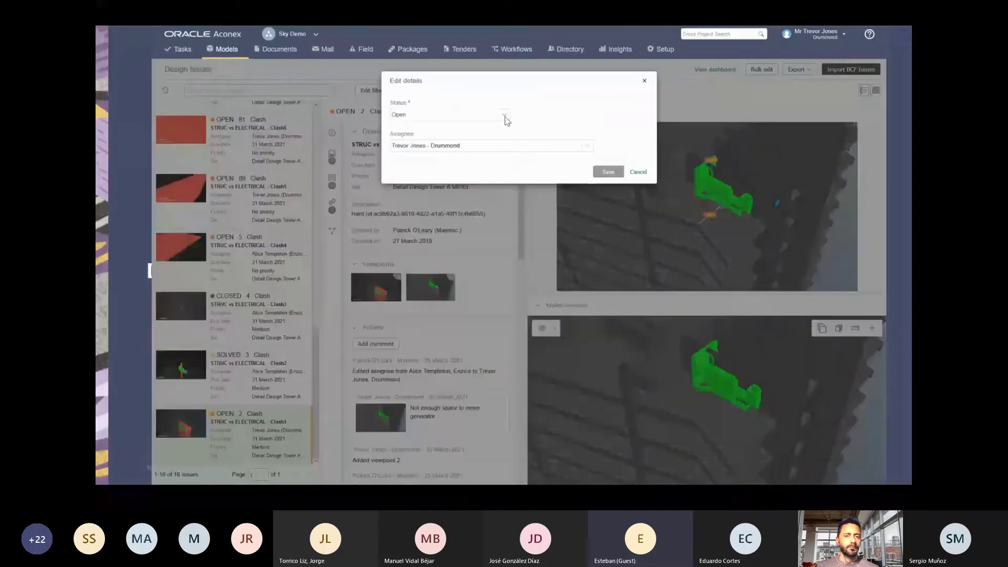
{"action": "left_click", "coordinate": [507, 121]}
{"action": "left_click", "coordinate": [420, 132]}
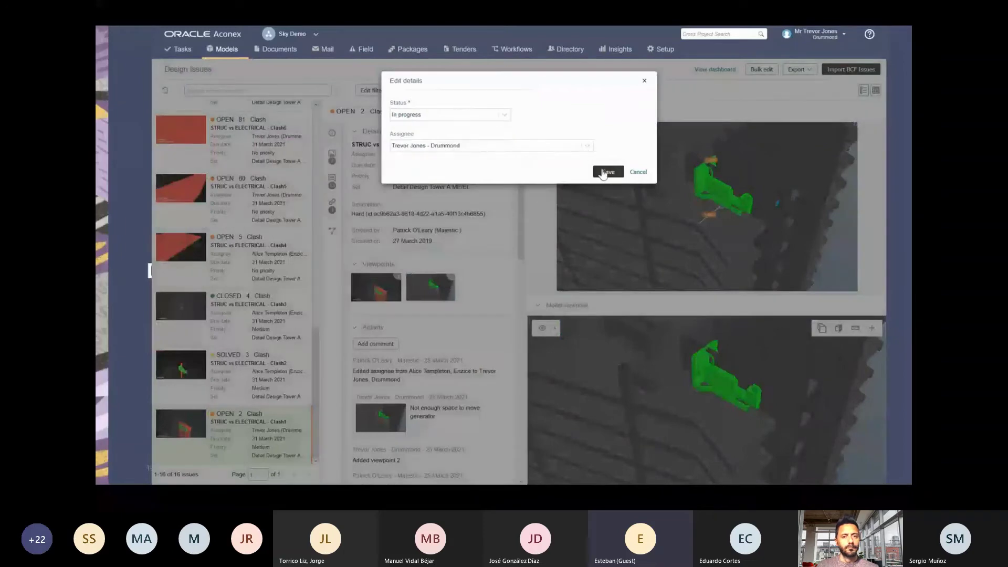
{"action": "left_click", "coordinate": [604, 173]}
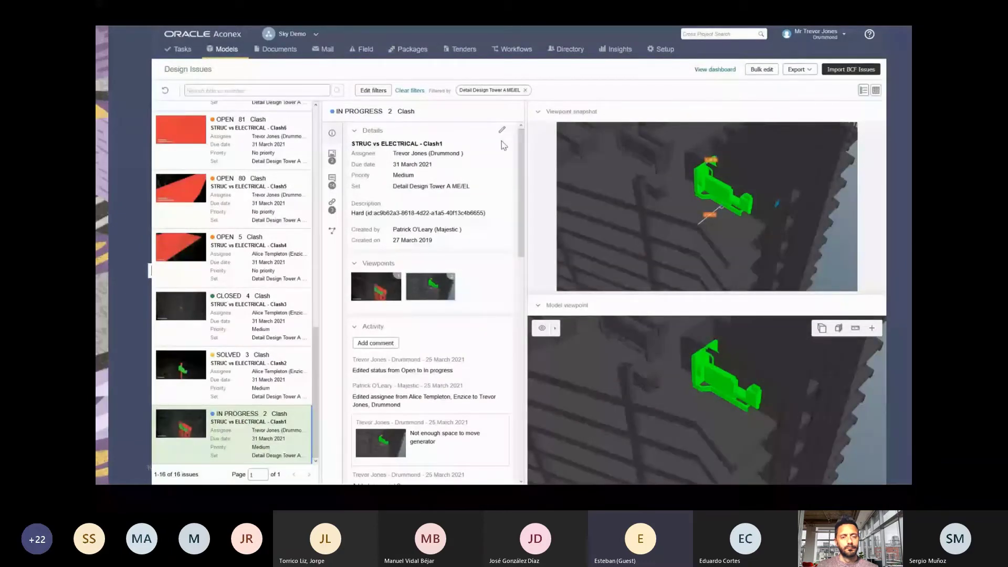
{"action": "scroll", "coordinate": [503, 145], "scroll_direction": "down", "scroll_amount": 10}
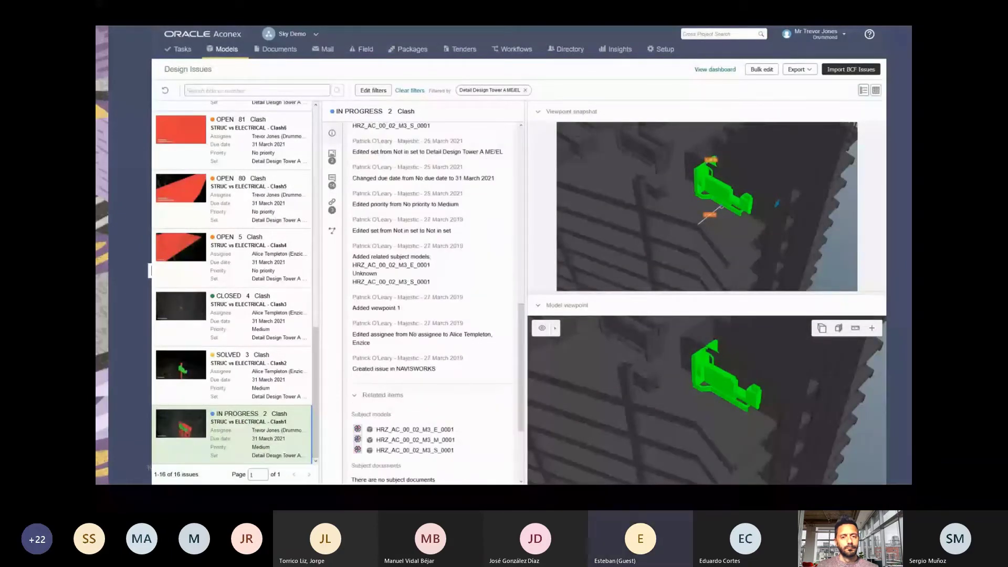
{"action": "left_click", "coordinate": [386, 432]}
Make the linked mail an RFI with subject 'New placement for Generator'.
{"action": "left_click", "coordinate": [431, 193]}
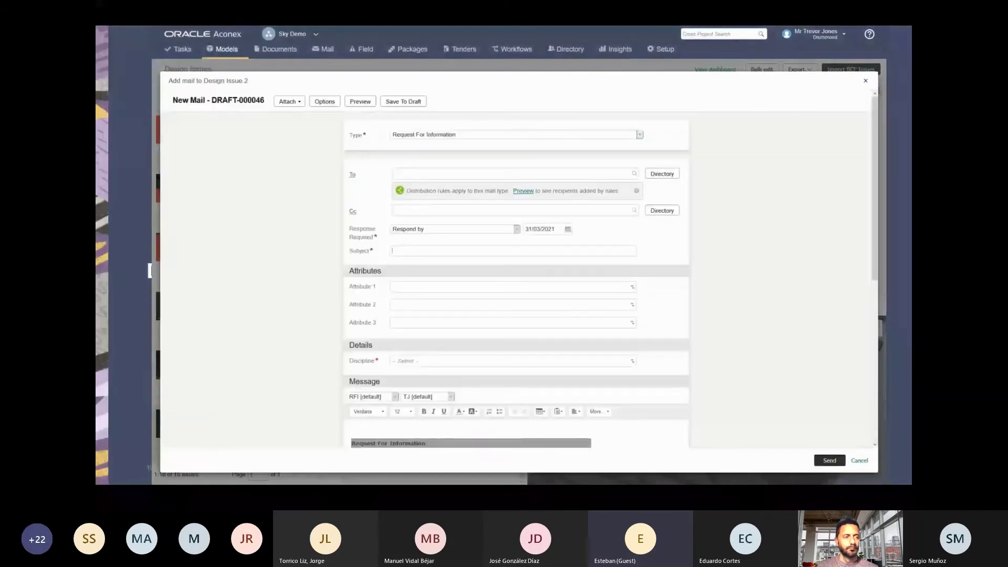
{"action": "left_click", "coordinate": [432, 250]}
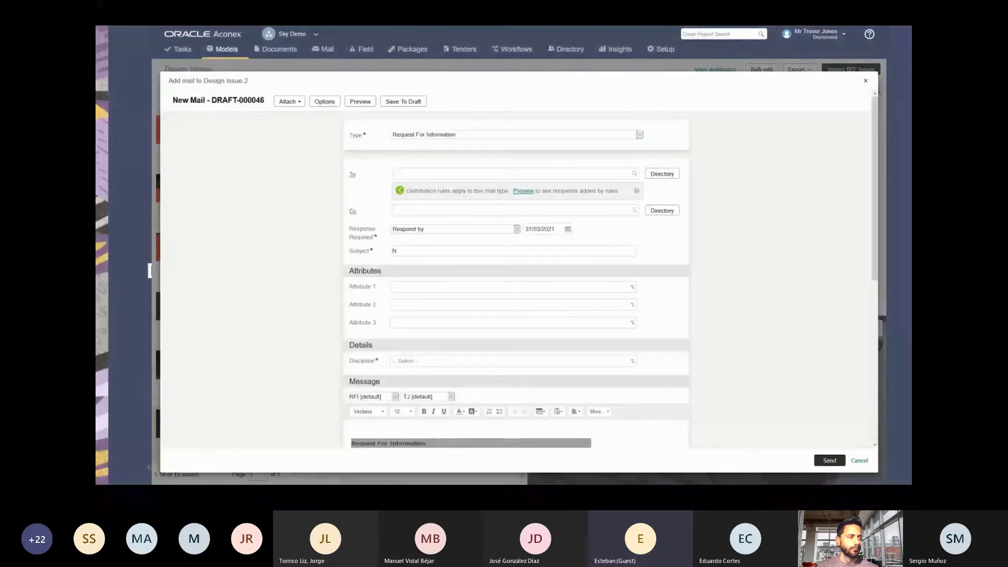
{"action": "type", "text": "New placement for Generator"}
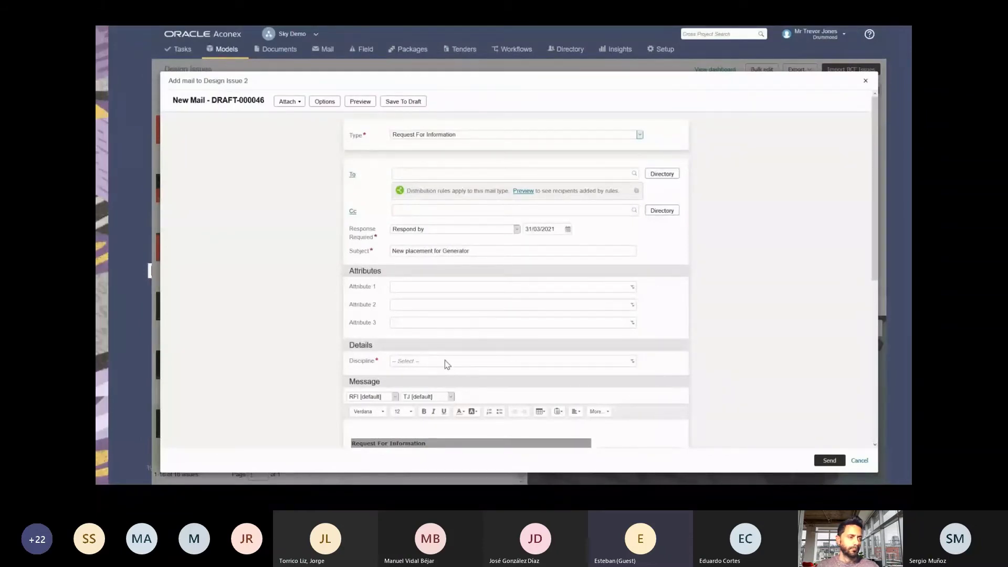
Set the RFI's discipline to Architectural, add the recipient, and send it.
{"action": "left_click", "coordinate": [446, 361]}
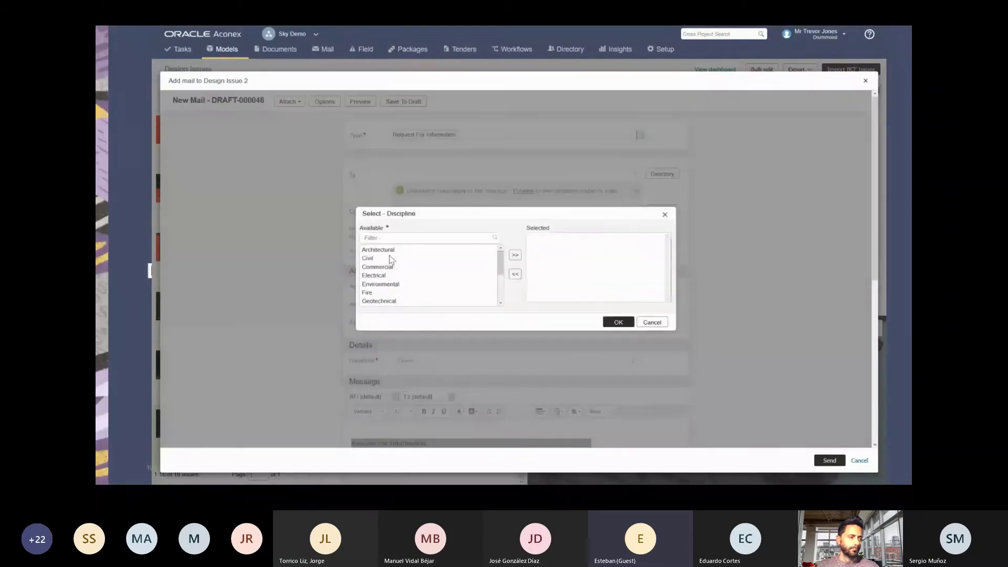
{"action": "left_click", "coordinate": [389, 252]}
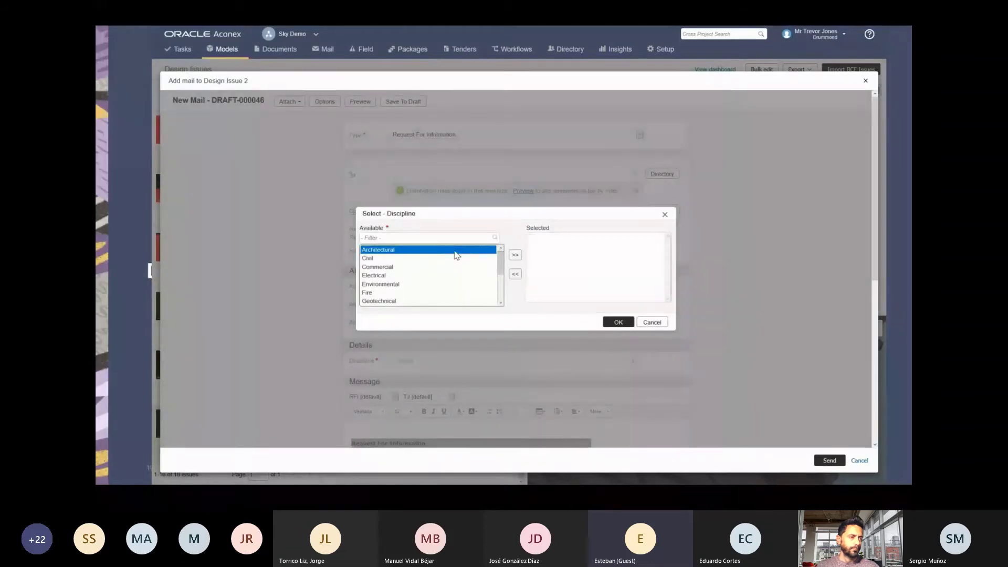
{"action": "double_click", "coordinate": [455, 251]}
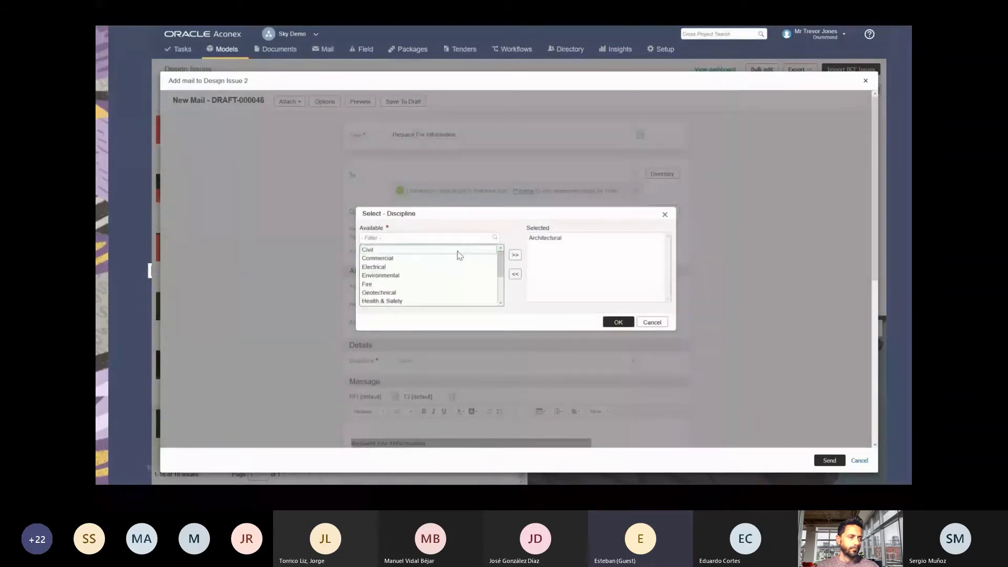
{"action": "key", "text": "Return"}
{"action": "type", "text": "Patrick"}
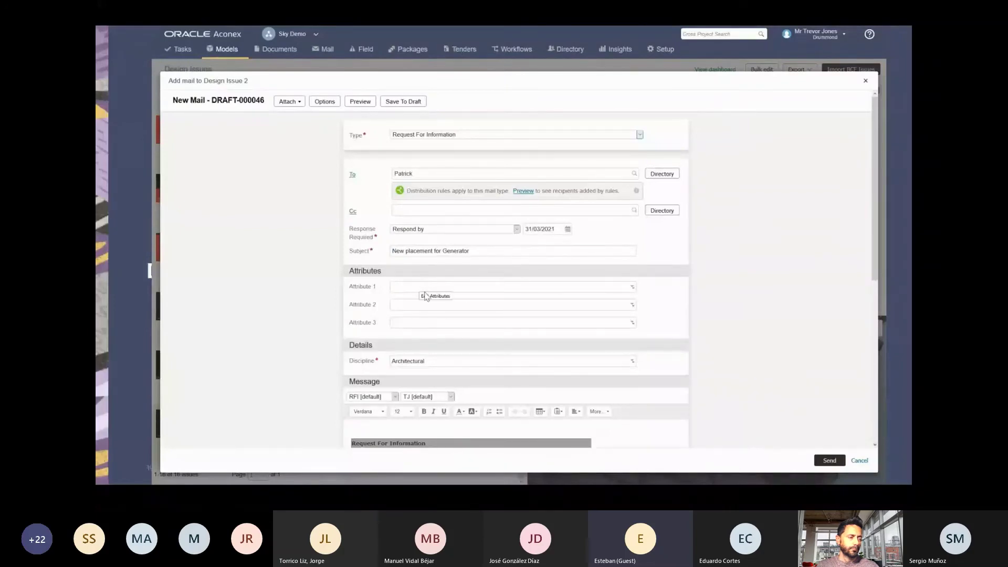
{"action": "left_click", "coordinate": [827, 461]}
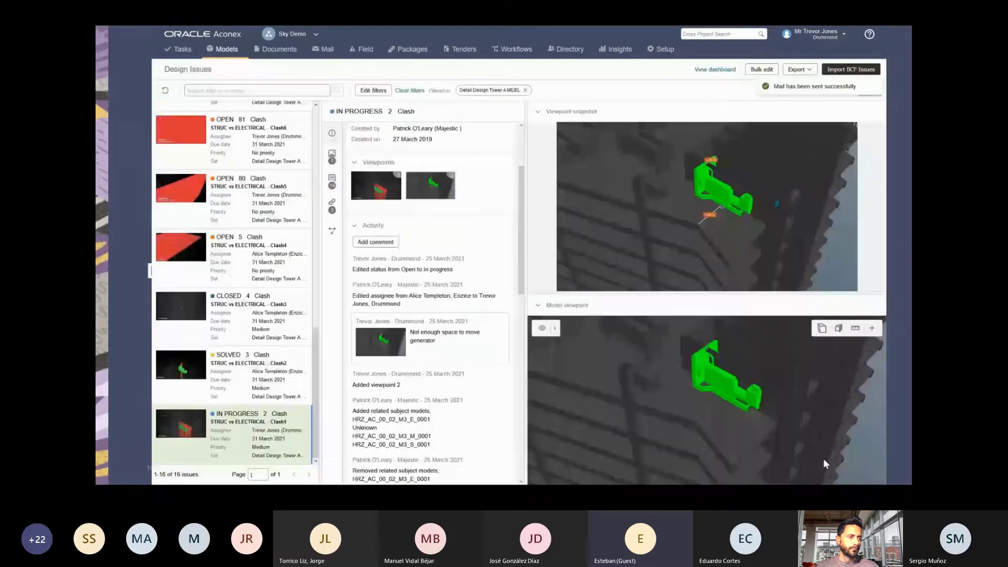
{"action": "scroll", "coordinate": [430, 315], "scroll_direction": "down", "scroll_amount": 3}
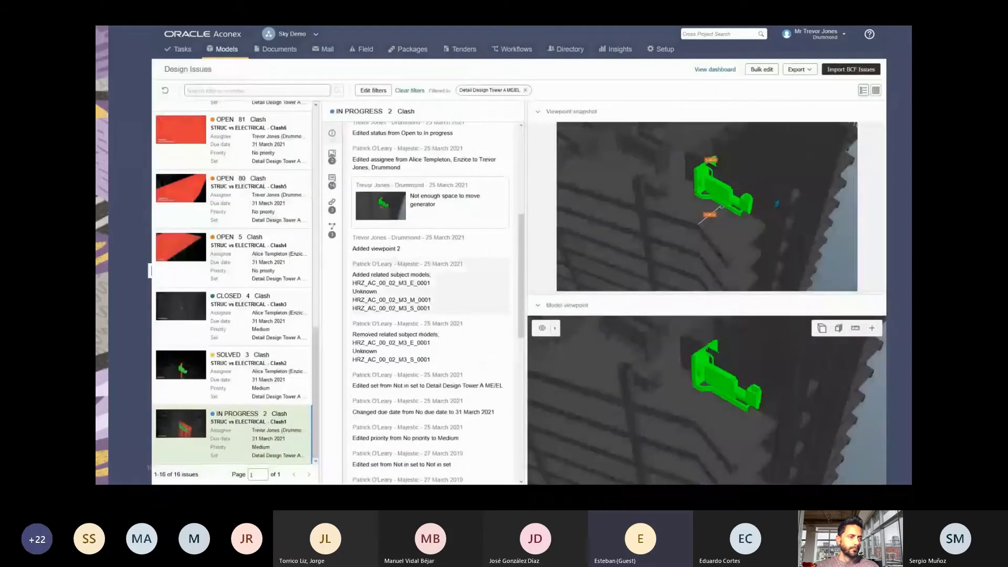
{"action": "scroll", "coordinate": [430, 315], "scroll_direction": "down", "scroll_amount": 5}
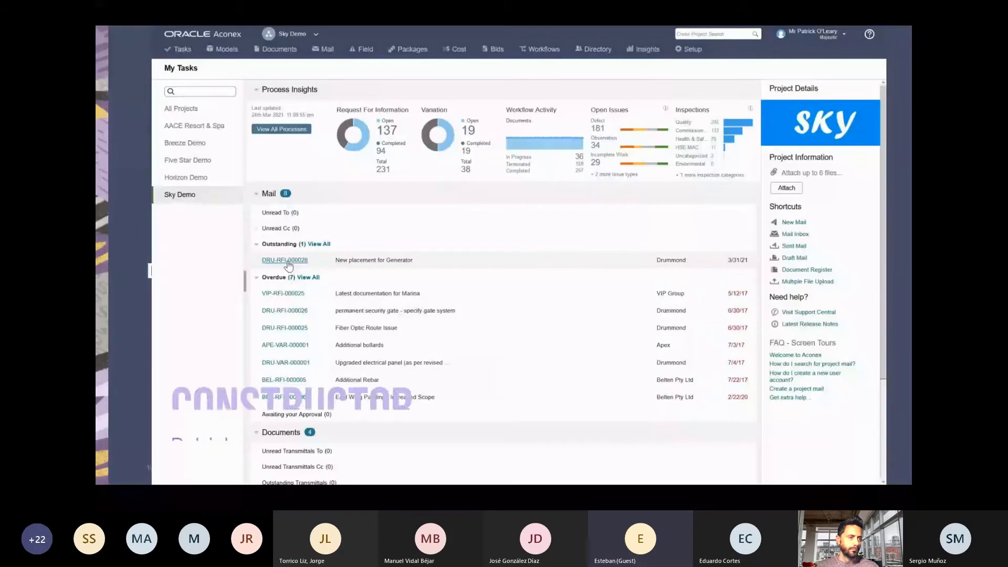
Open RFI DRU-RFI-000028 from My Tasks and jump to its linked design issue via View in Design Issues.
{"action": "left_click", "coordinate": [288, 262]}
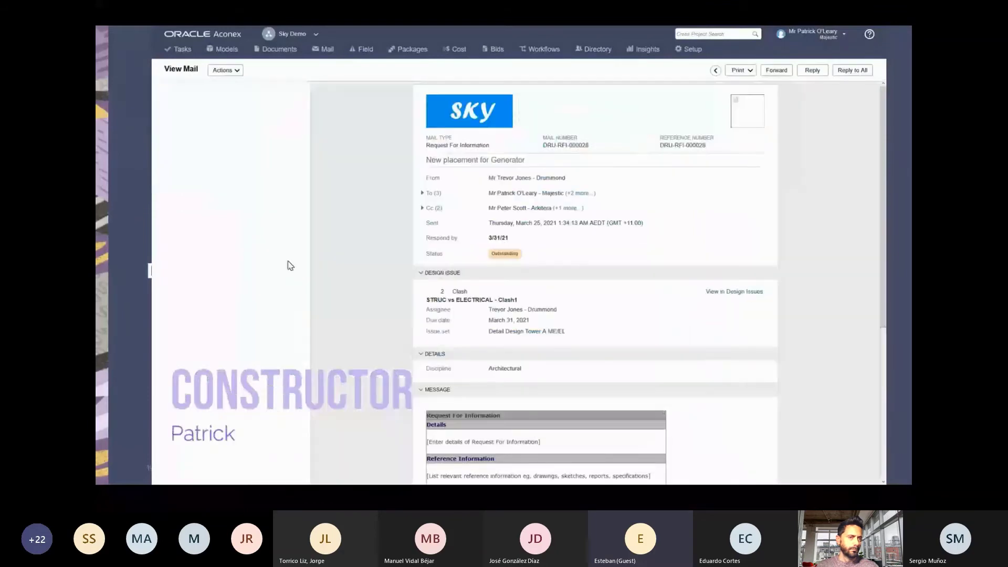
{"action": "scroll", "coordinate": [726, 289], "scroll_direction": "down", "scroll_amount": 1}
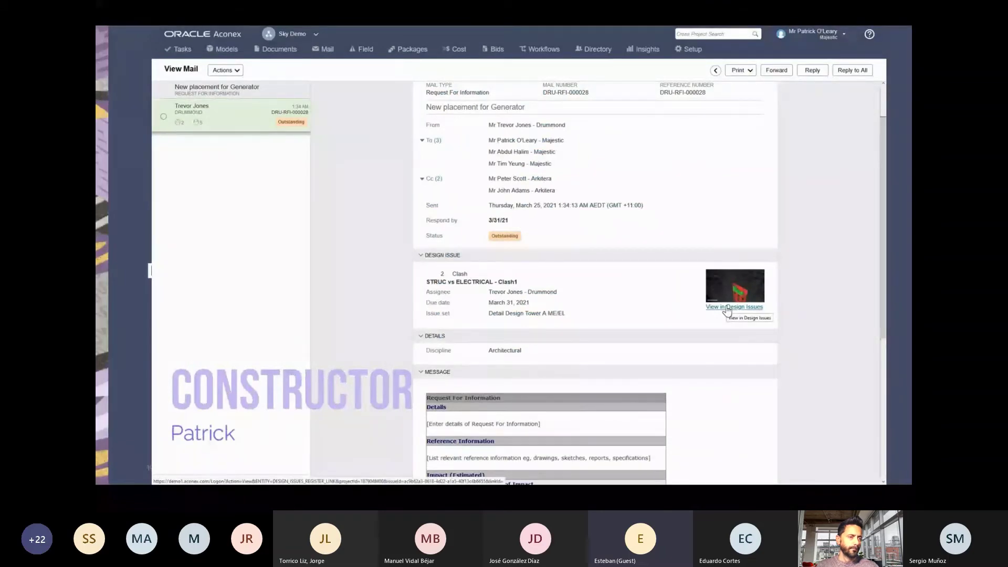
{"action": "left_click", "coordinate": [727, 308]}
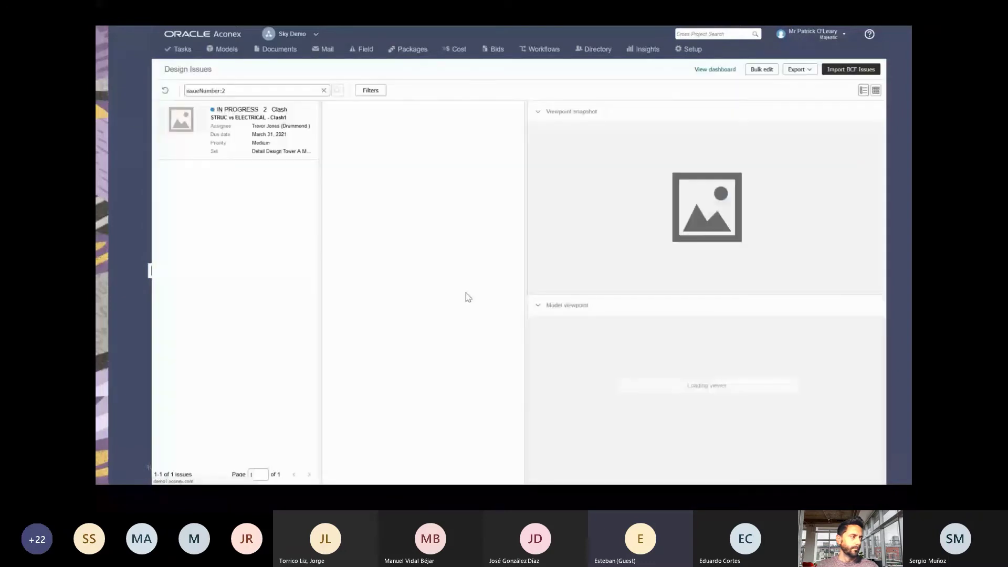
Add the comment 'We need a new position' to clash issue 2.
{"action": "scroll", "coordinate": [389, 328], "scroll_direction": "down", "scroll_amount": 1}
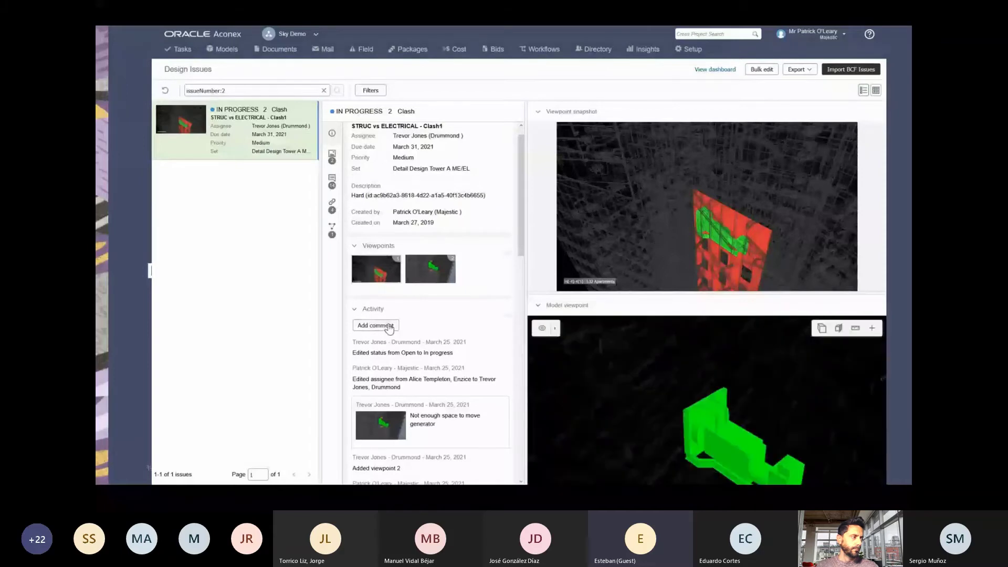
{"action": "left_click", "coordinate": [385, 326]}
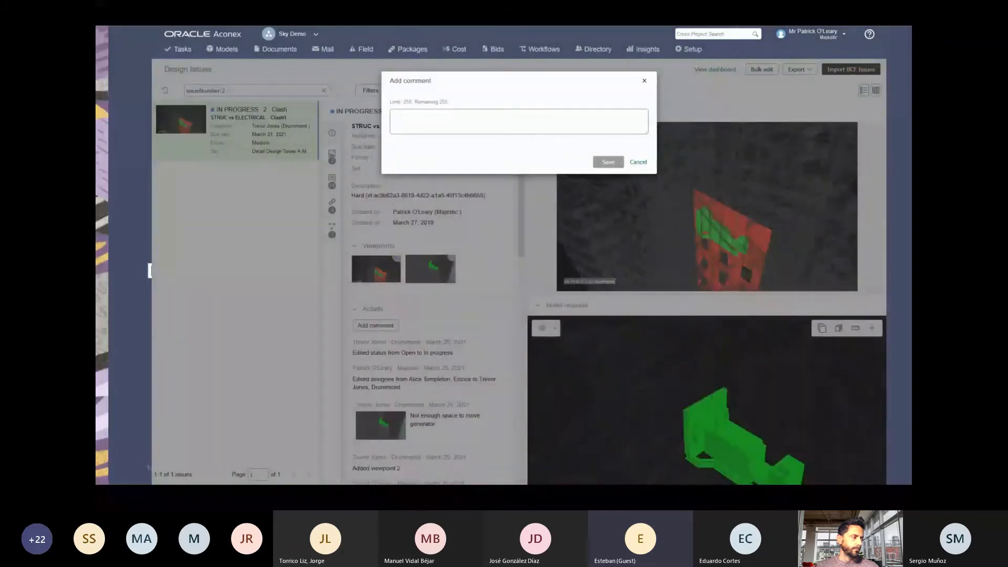
{"action": "type", "text": "We need "}
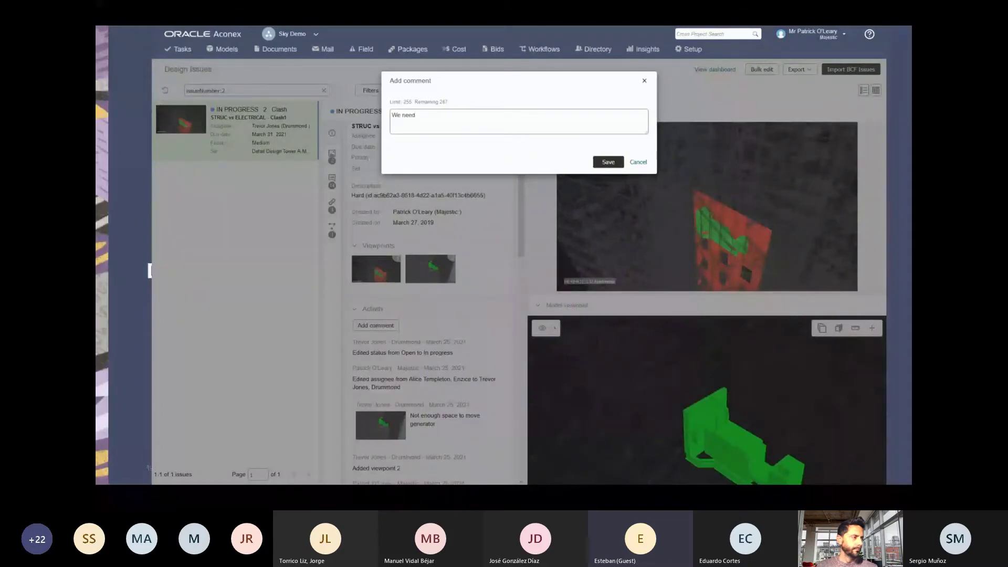
{"action": "type", "text": "a new position"}
{"action": "left_click", "coordinate": [609, 162]}
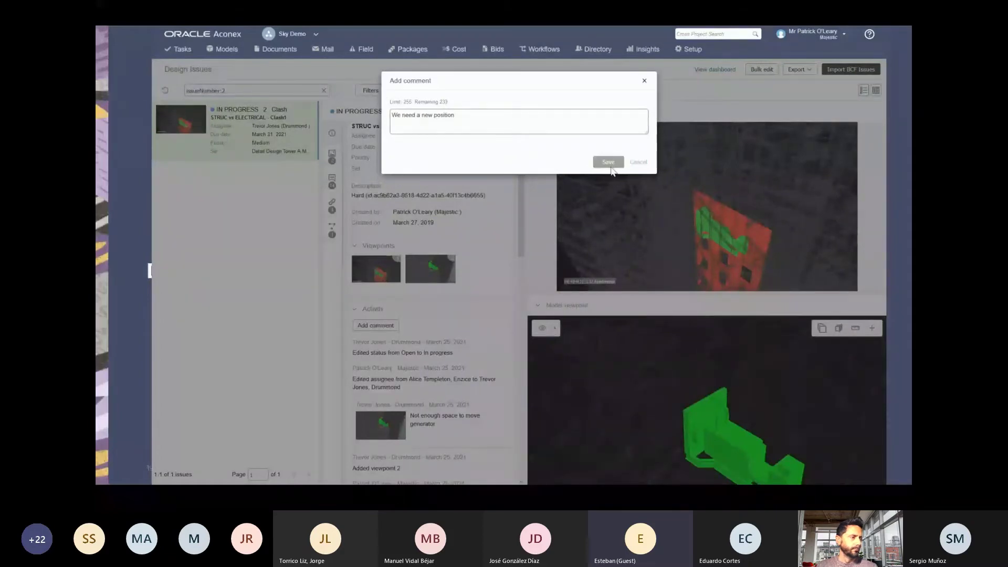
Open the linked RFI DRU-RFI-000028 from Related processes and forward it as a new mail.
{"action": "scroll", "coordinate": [499, 200], "scroll_direction": "down", "scroll_amount": 2}
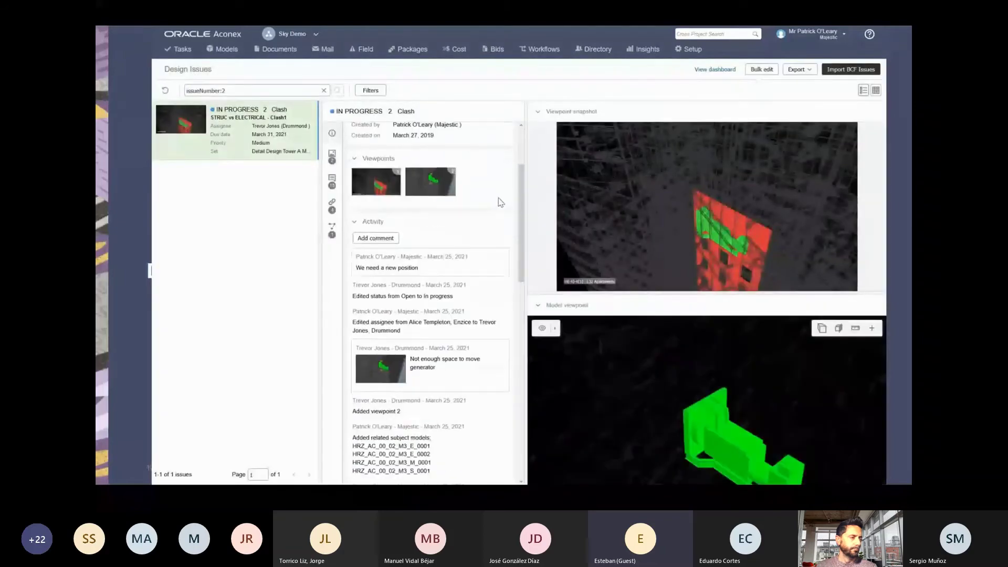
{"action": "scroll", "coordinate": [463, 239], "scroll_direction": "down", "scroll_amount": 5}
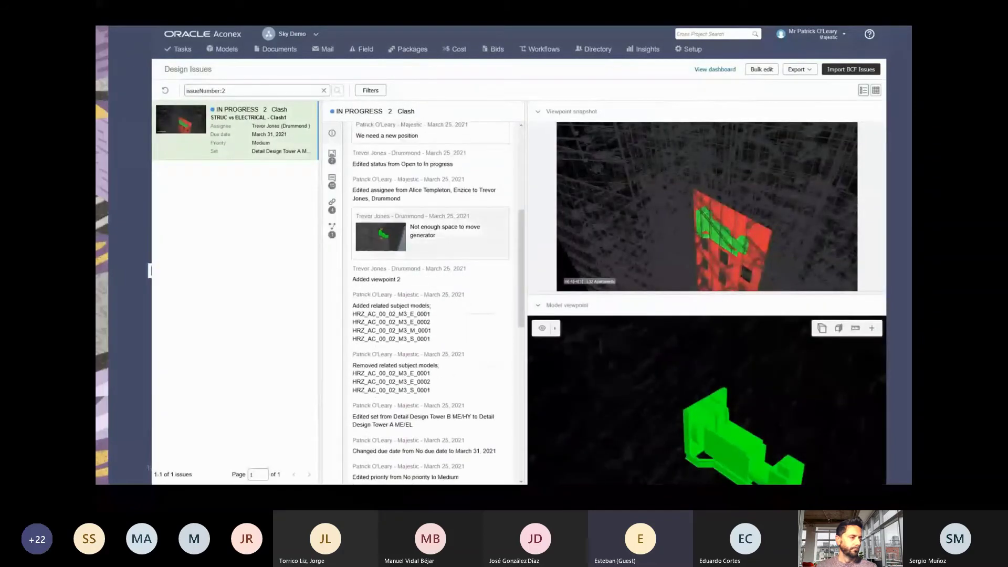
{"action": "scroll", "coordinate": [428, 315], "scroll_direction": "down", "scroll_amount": 5}
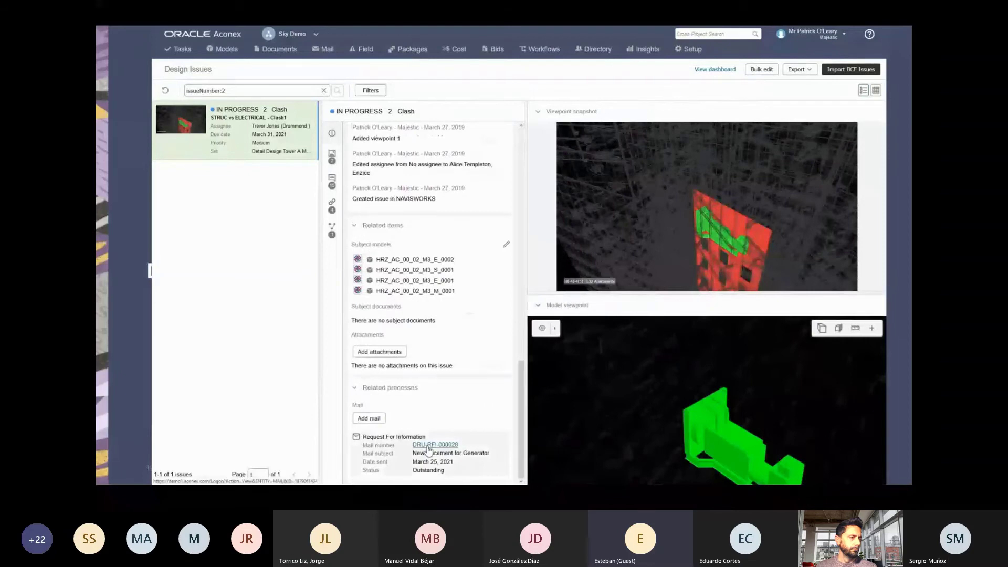
{"action": "left_click", "coordinate": [430, 450]}
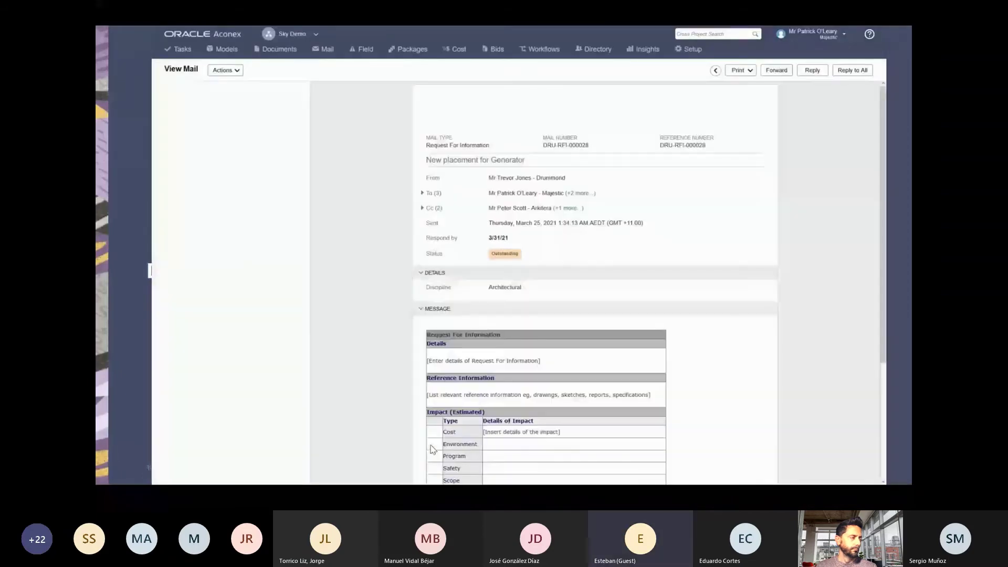
{"action": "left_click", "coordinate": [770, 70]}
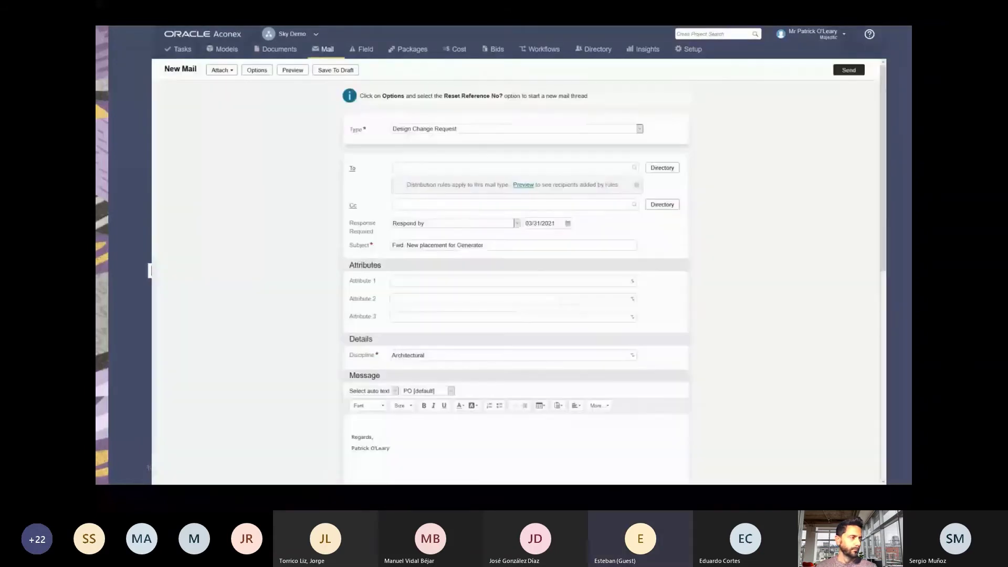
Address the Design Change Request to the architect, ask for advice on the generator's position, and send it.
{"action": "type", "text": "John"}
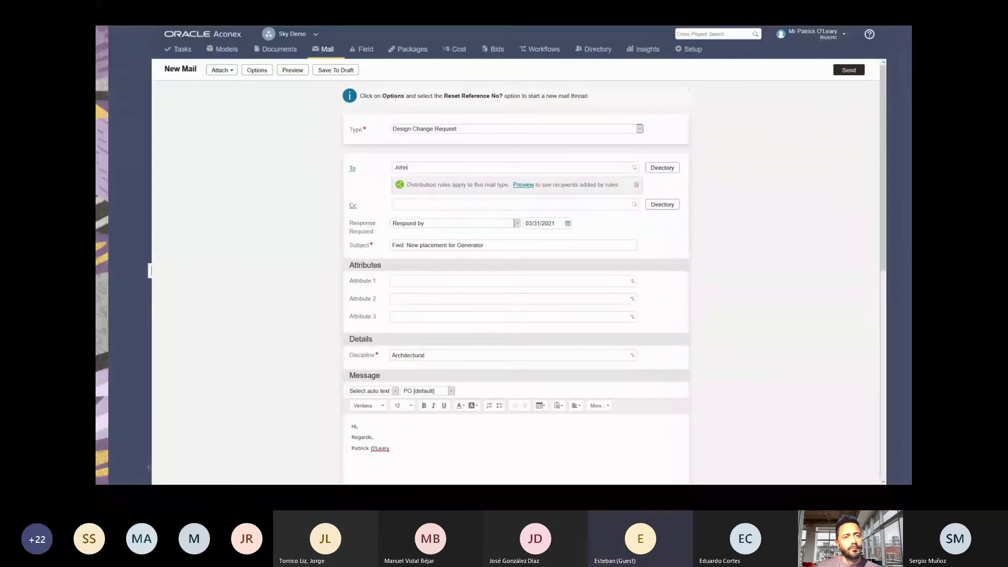
{"action": "key", "text": "Return"}
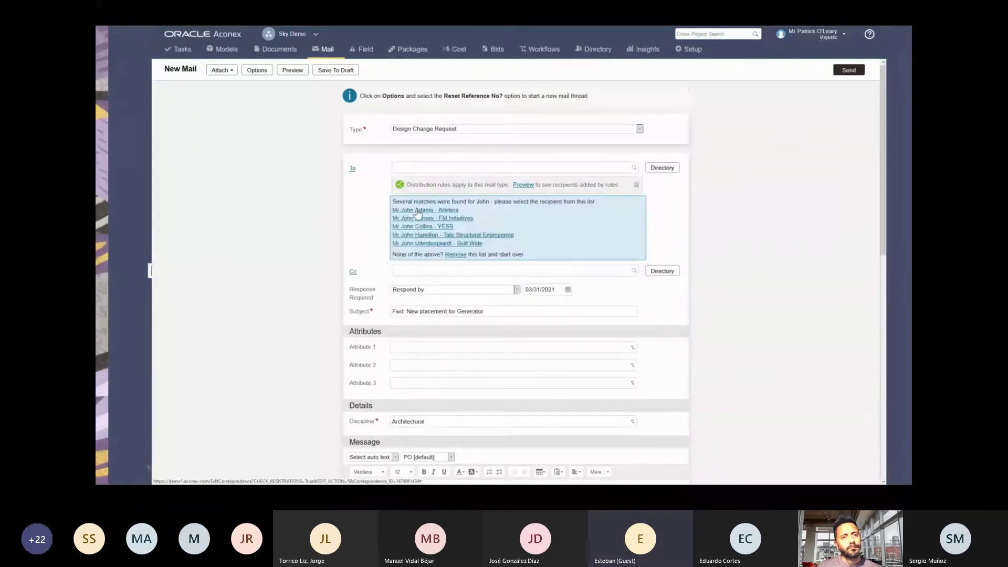
{"action": "left_click", "coordinate": [418, 210]}
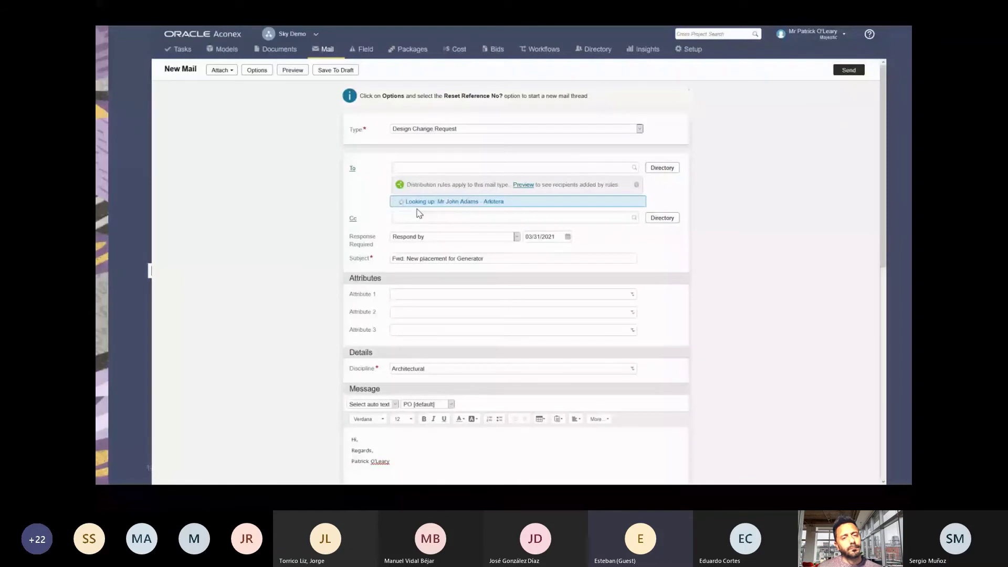
{"action": "type", "text": "hn,"}
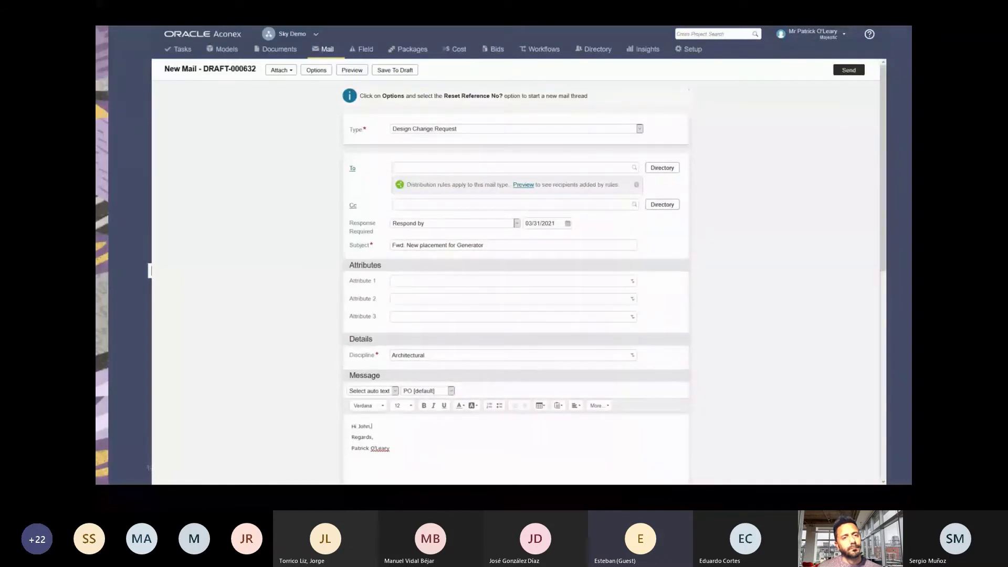
{"action": "key", "text": "Return"}
{"action": "type", "text": "Please advi"}
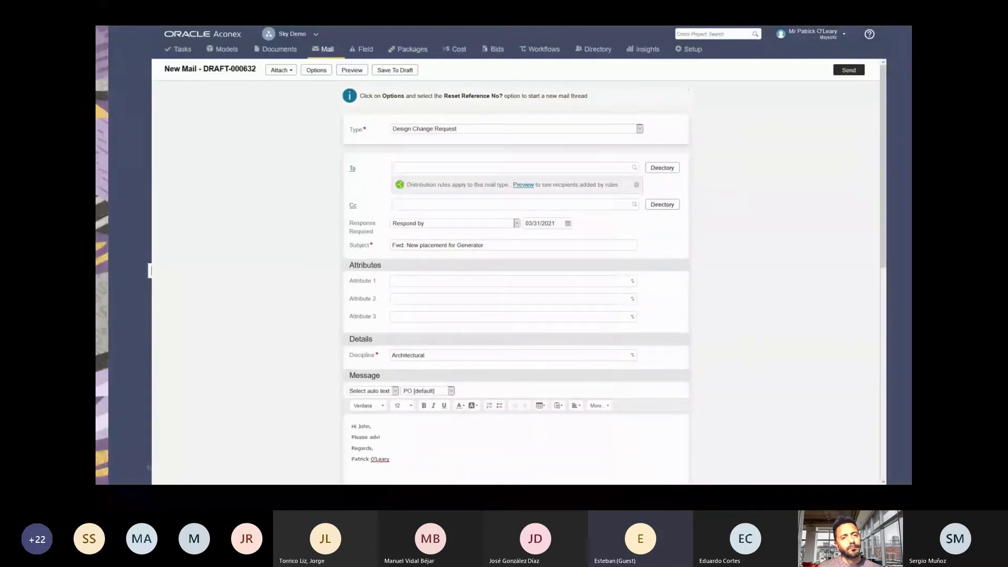
{"action": "type", "text": "ce on the pos"}
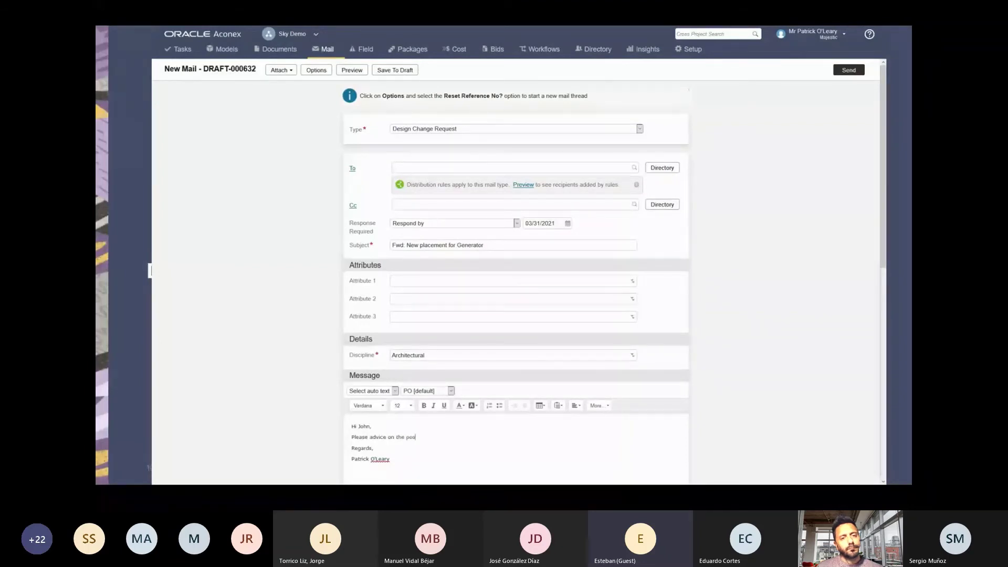
{"action": "type", "text": "ition of the gener"}
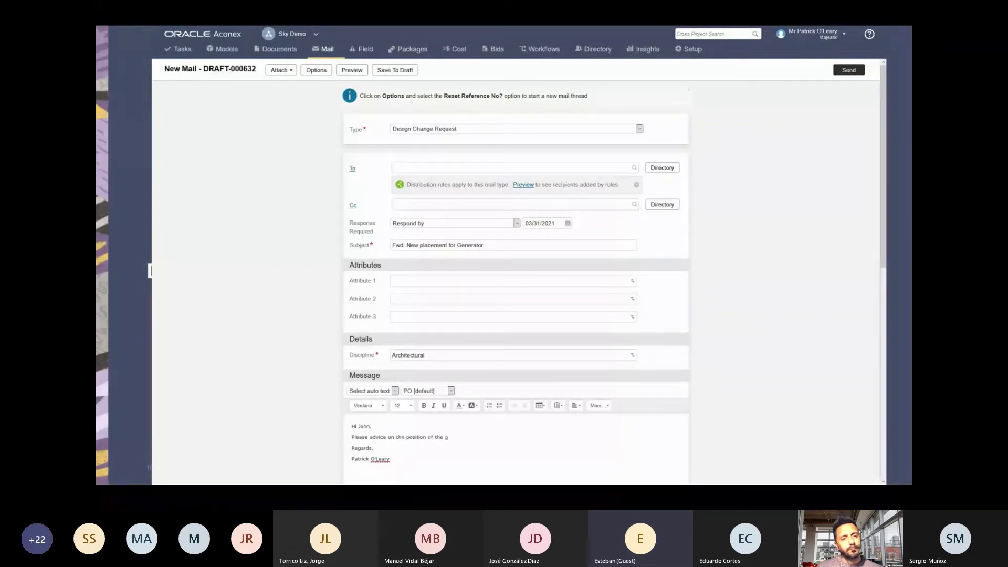
{"action": "type", "text": "ator"}
{"action": "left_click", "coordinate": [849, 70]}
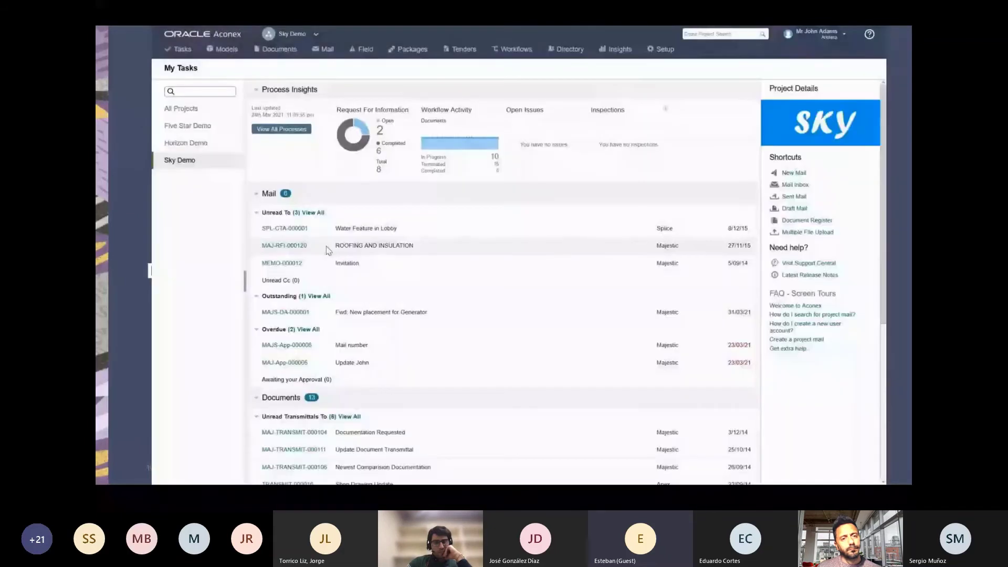
Open mail MAJS-DA-000001, switch to the original RFI in its thread, and jump to its linked design issue.
{"action": "left_click", "coordinate": [282, 314]}
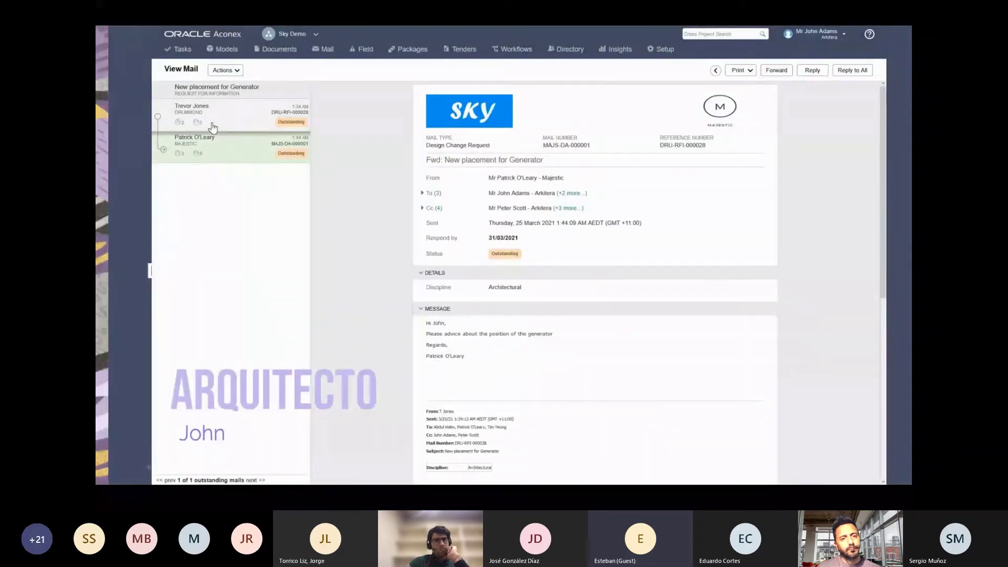
{"action": "left_click", "coordinate": [213, 128]}
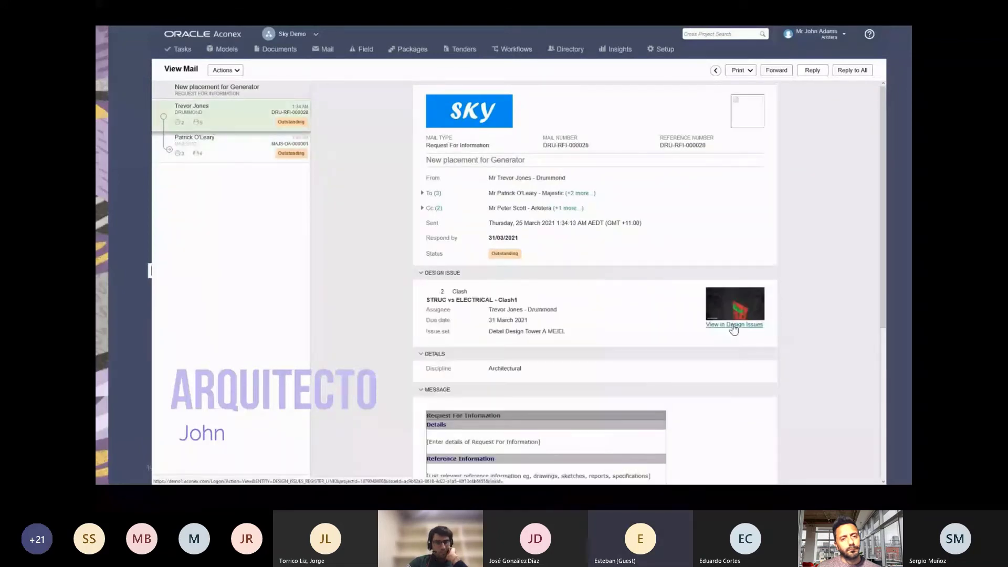
{"action": "left_click", "coordinate": [733, 325]}
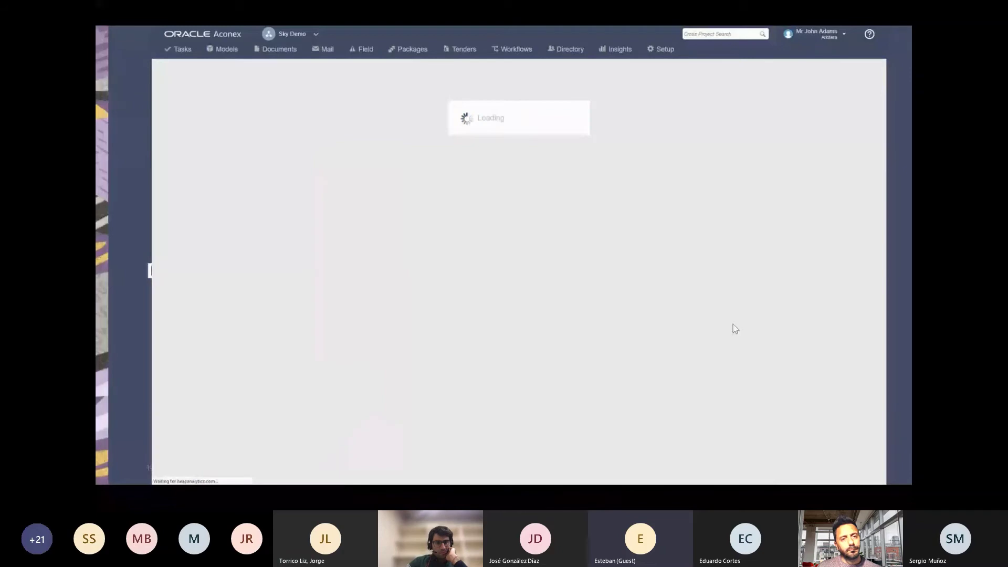
Upload the sketch AC-0001_AR_DWG.jpg as an attachment on design issue 2.
{"action": "scroll", "coordinate": [438, 278], "scroll_direction": "down", "scroll_amount": 6}
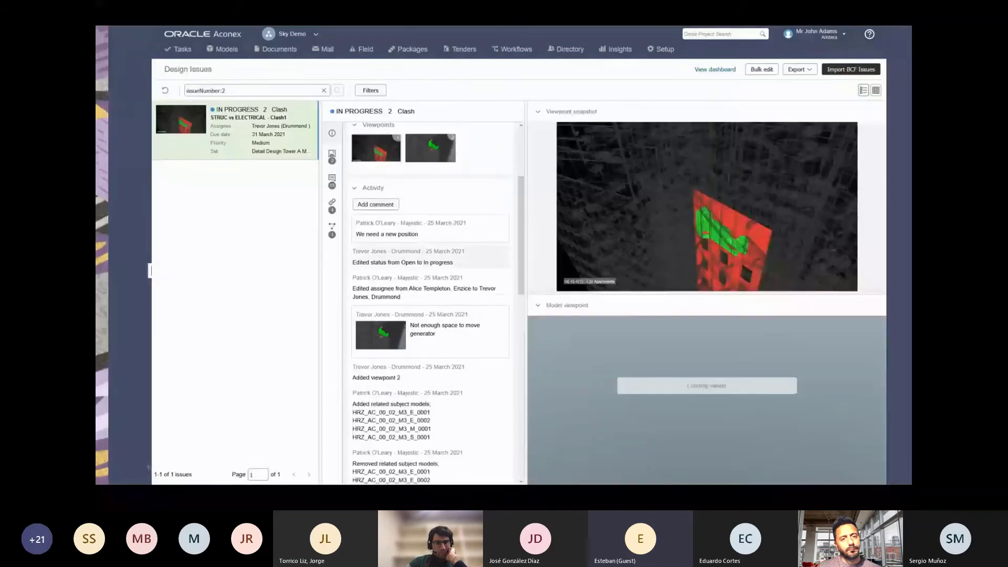
{"action": "scroll", "coordinate": [434, 279], "scroll_direction": "down", "scroll_amount": 5}
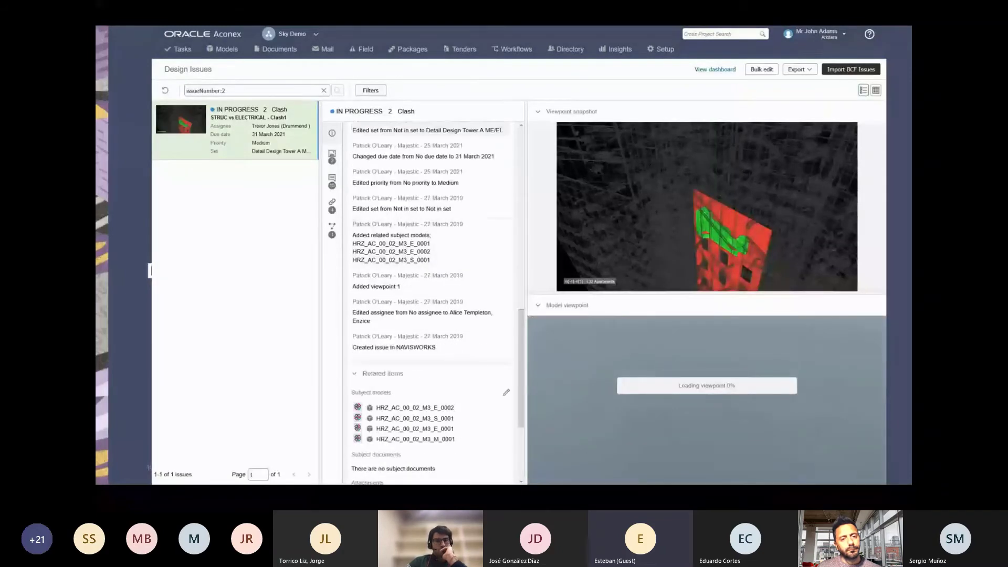
{"action": "scroll", "coordinate": [392, 357], "scroll_direction": "down", "scroll_amount": 1}
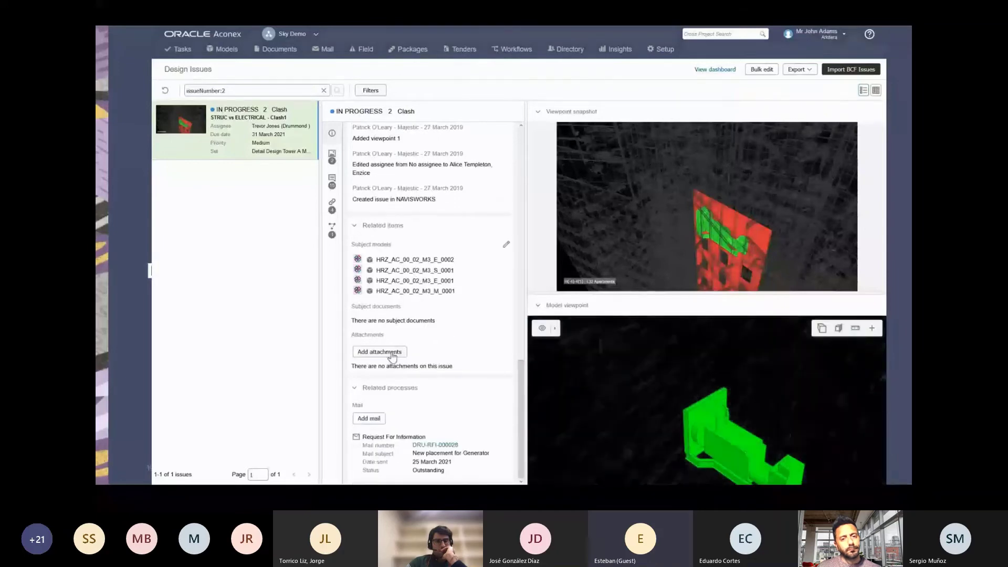
{"action": "left_click", "coordinate": [391, 355]}
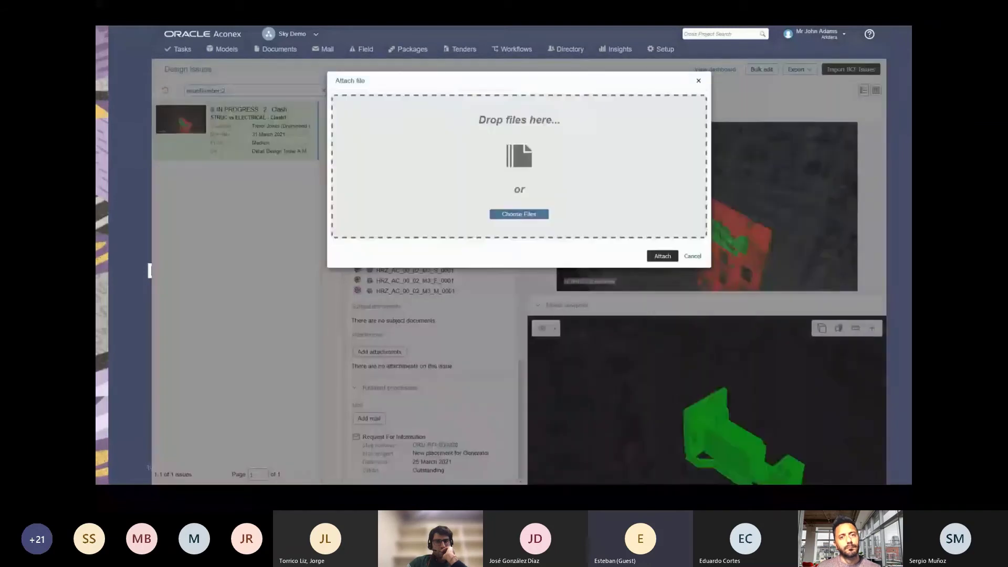
{"action": "left_click_drag", "start_coordinate": [554, 405], "coordinate": [486, 189]}
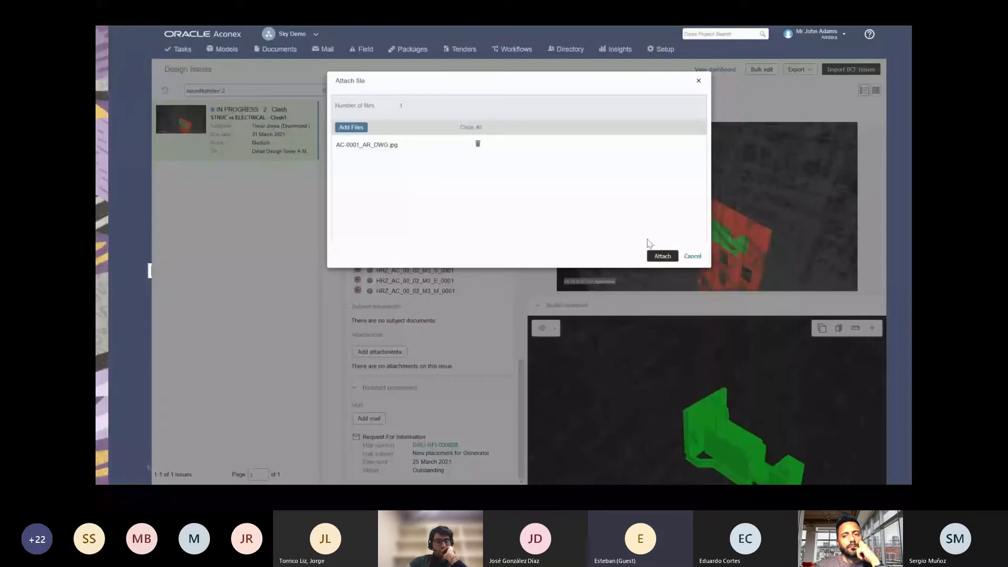
{"action": "left_click", "coordinate": [662, 257]}
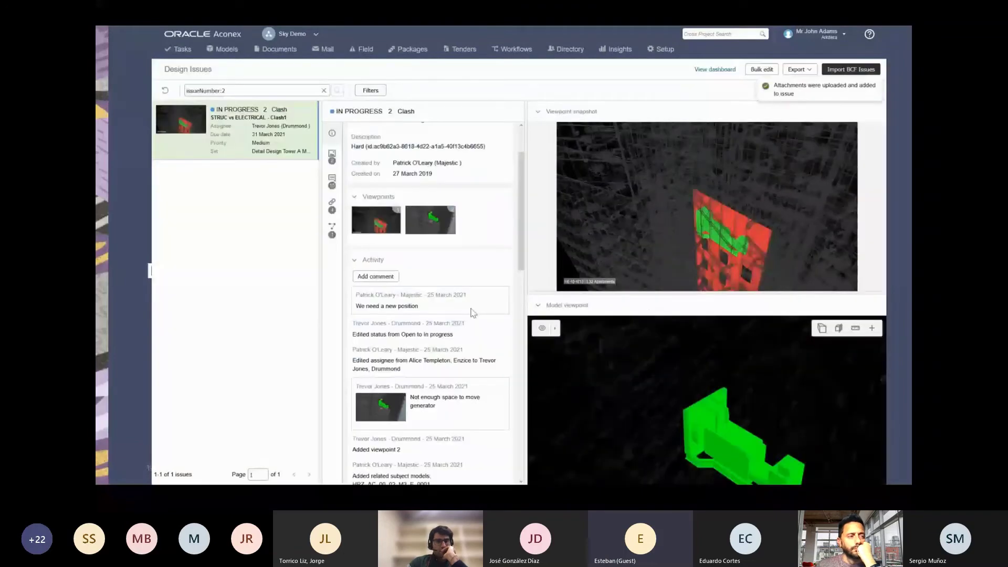
Save the comment 'Please find attached sketched solution' on issue 2, then scroll down to Related processes.
{"action": "scroll", "coordinate": [366, 281], "scroll_direction": "up", "scroll_amount": 8}
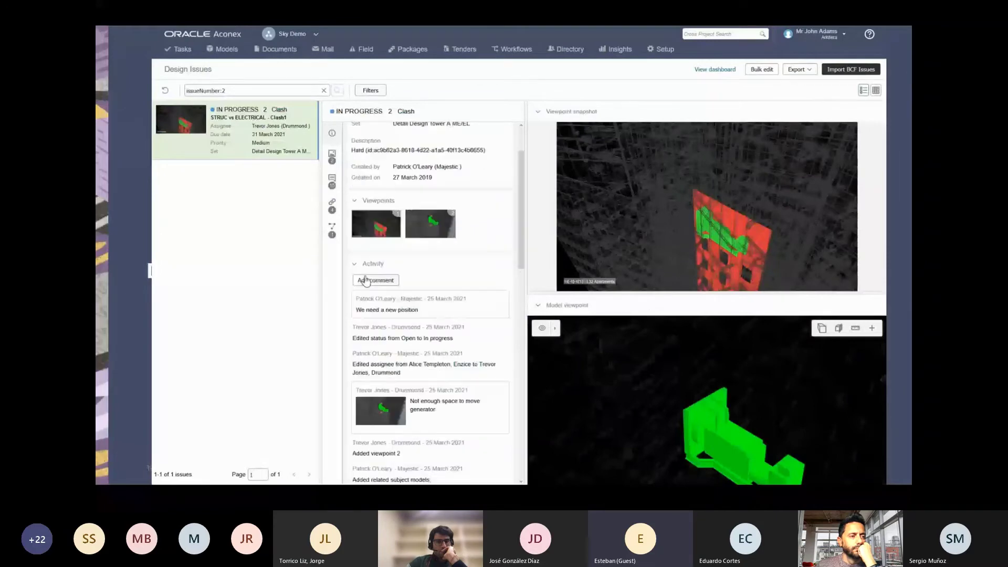
{"action": "left_click", "coordinate": [366, 281]}
{"action": "type", "text": "P"}
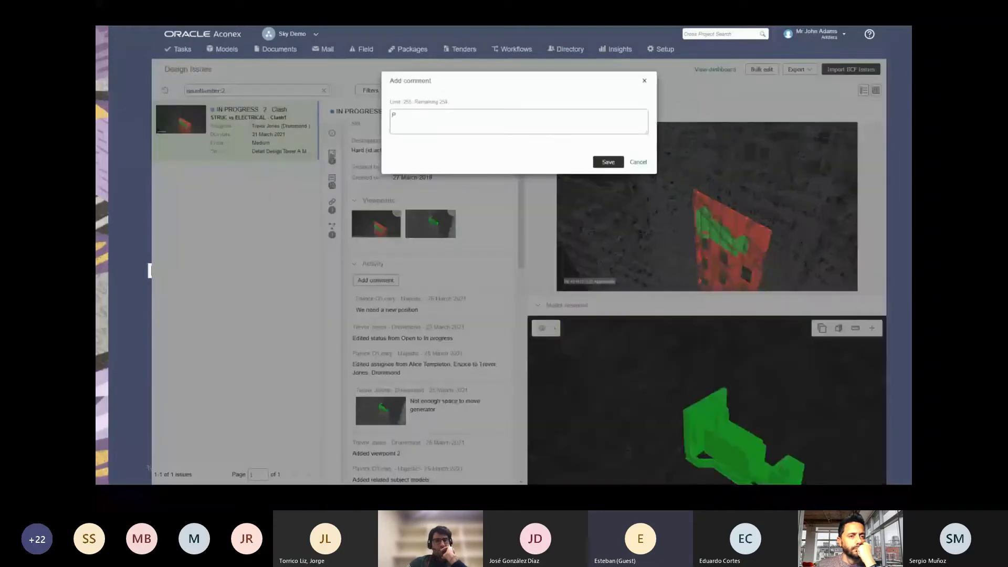
{"action": "type", "text": "le"}
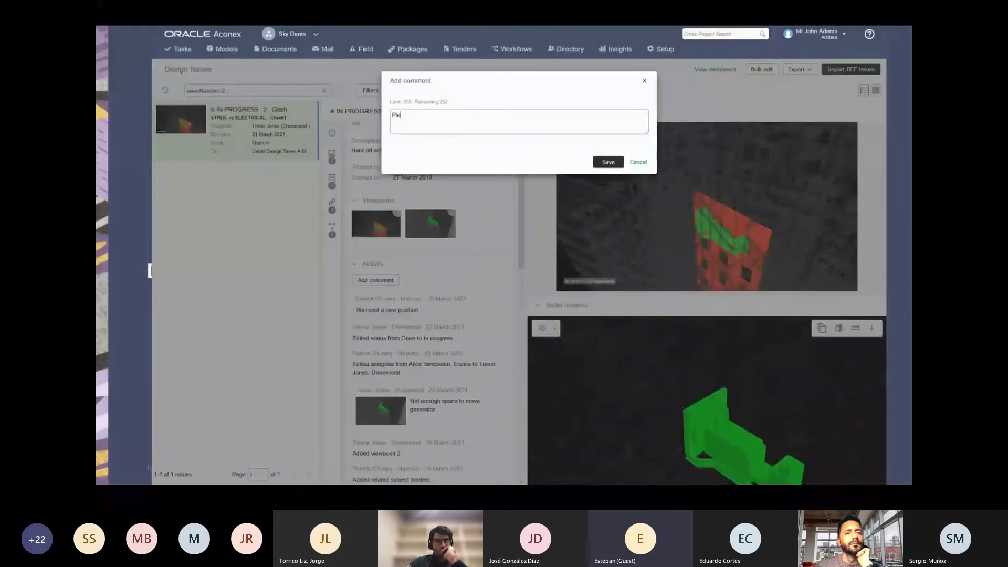
{"action": "type", "text": "ase find attached "}
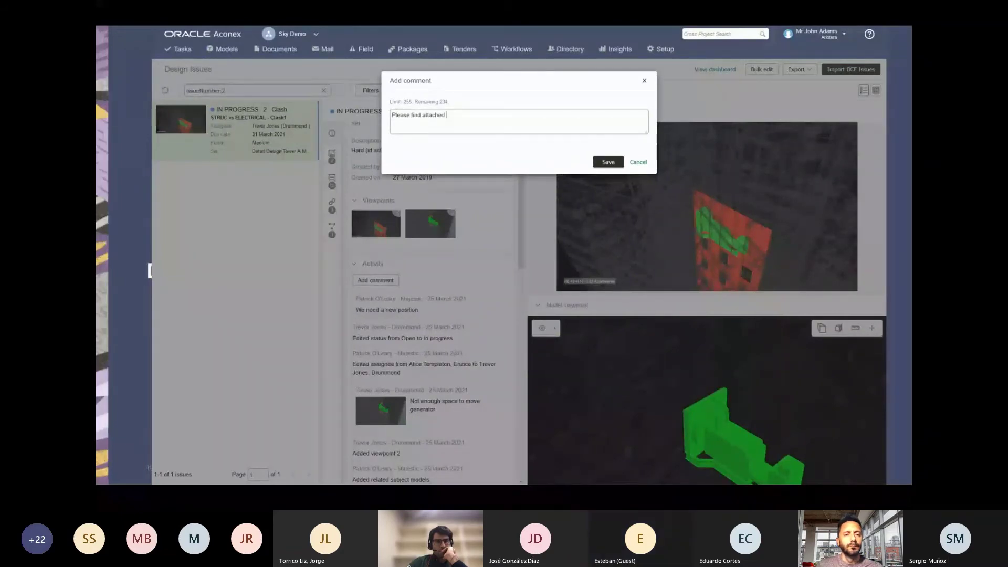
{"action": "type", "text": "sketched sl"}
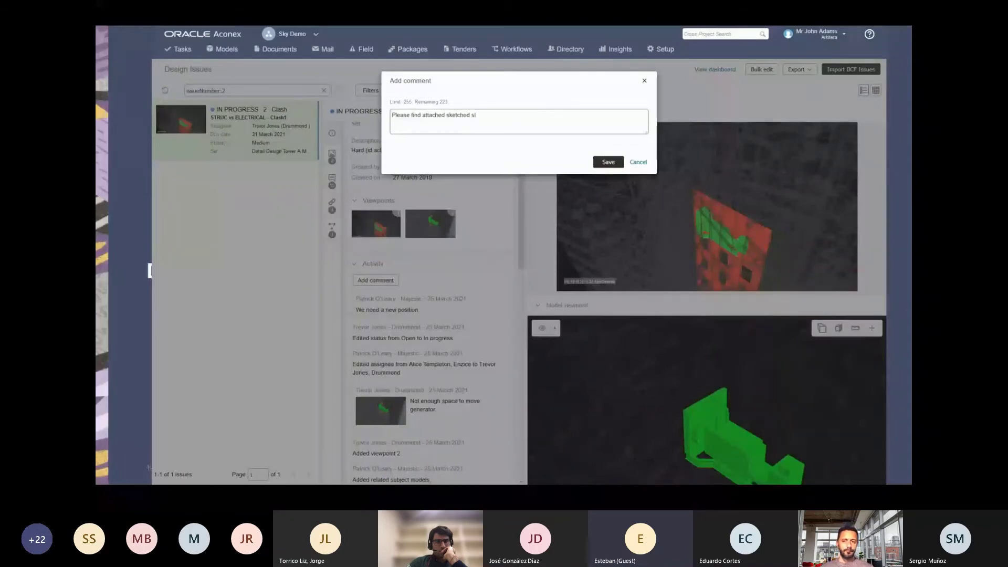
{"action": "key", "text": "BackSpace"}
{"action": "type", "text": "olution"}
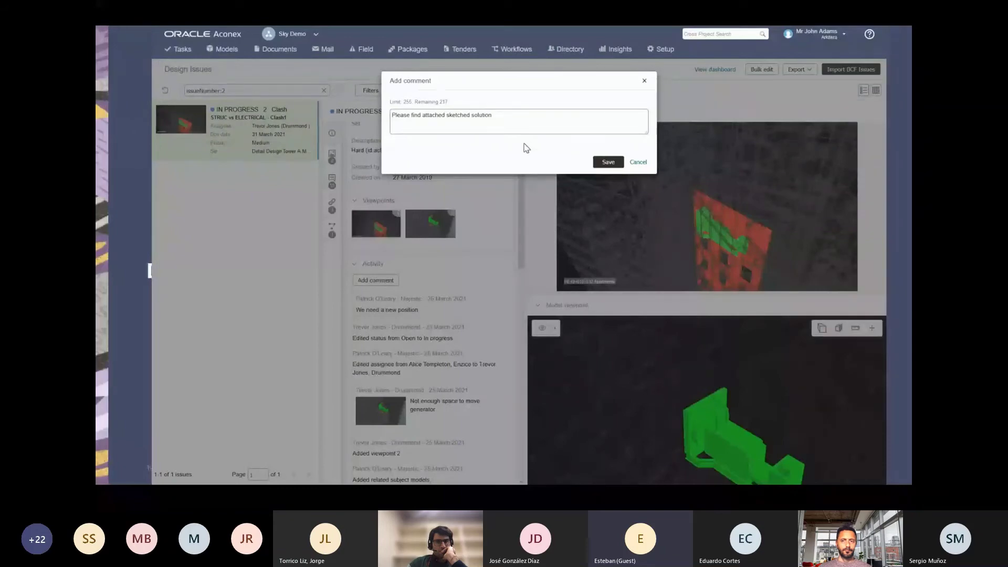
{"action": "left_click", "coordinate": [603, 164]}
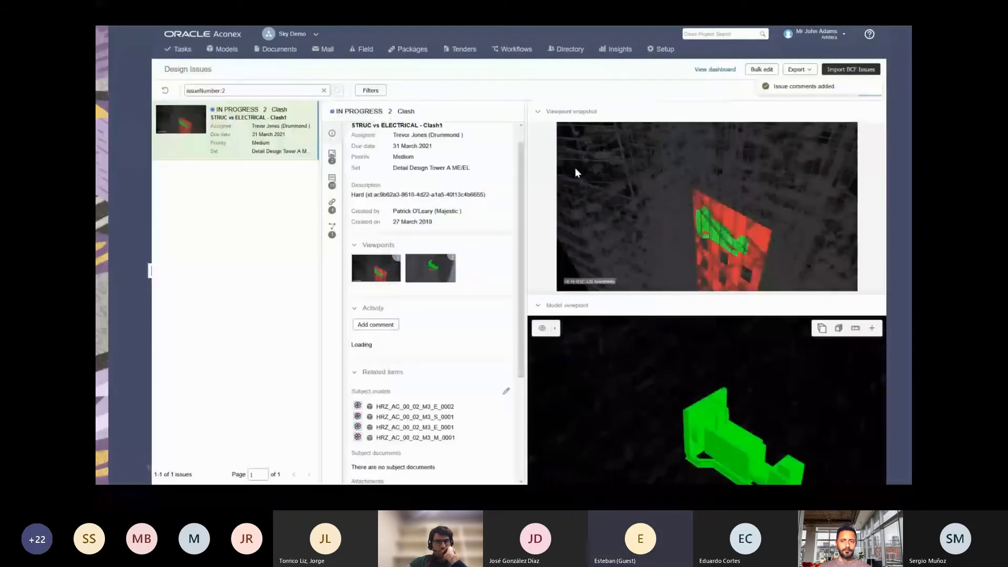
{"action": "scroll", "coordinate": [385, 367], "scroll_direction": "down", "scroll_amount": 10}
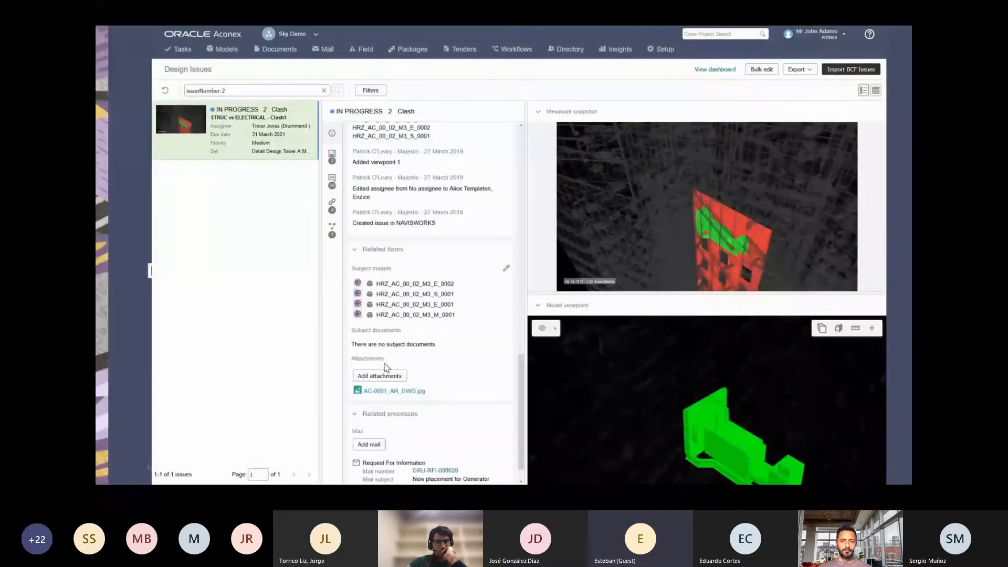
{"action": "scroll", "coordinate": [386, 366], "scroll_direction": "down", "scroll_amount": 1}
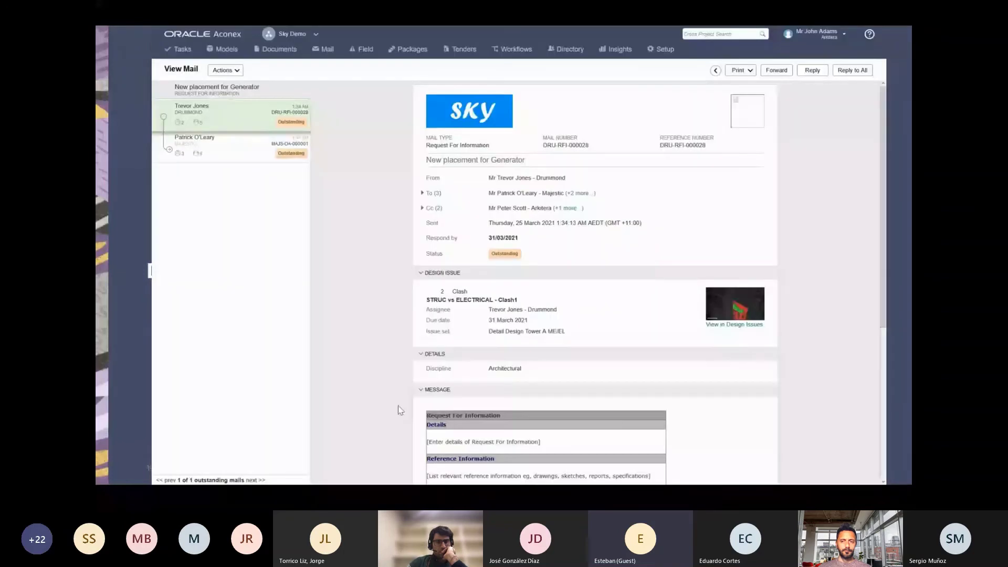
Reply to the design change request with Details 'As specified on issue please use sketch solution'.
{"action": "left_click", "coordinate": [216, 151]}
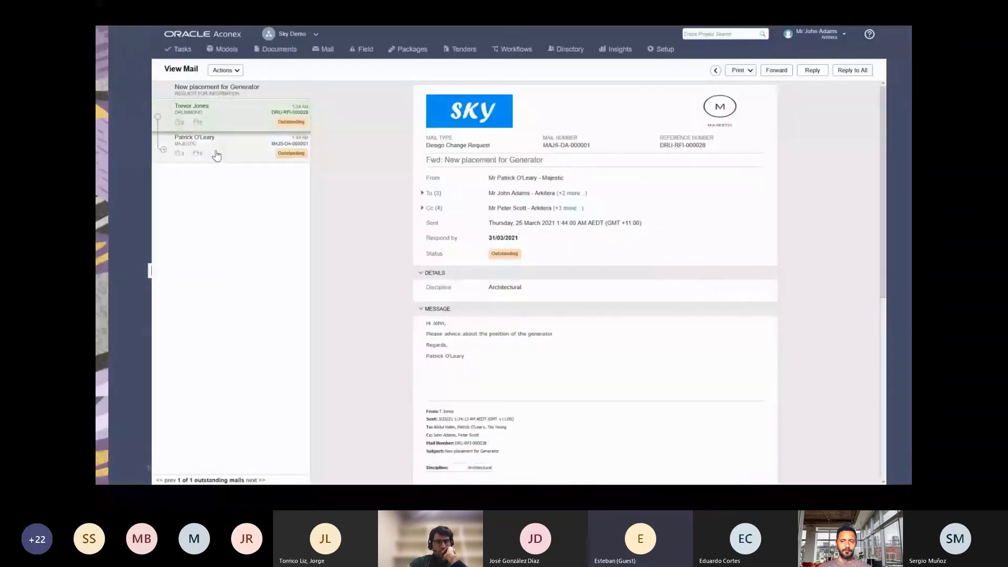
{"action": "left_click", "coordinate": [812, 70]}
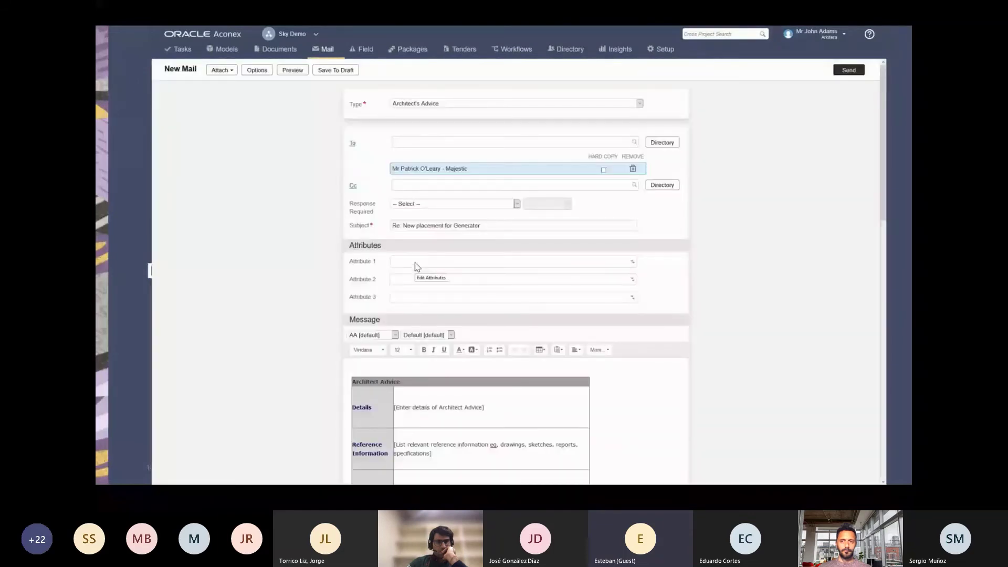
{"action": "left_click", "coordinate": [483, 407]}
{"action": "left_click_drag", "start_coordinate": [484, 407], "coordinate": [599, 365]}
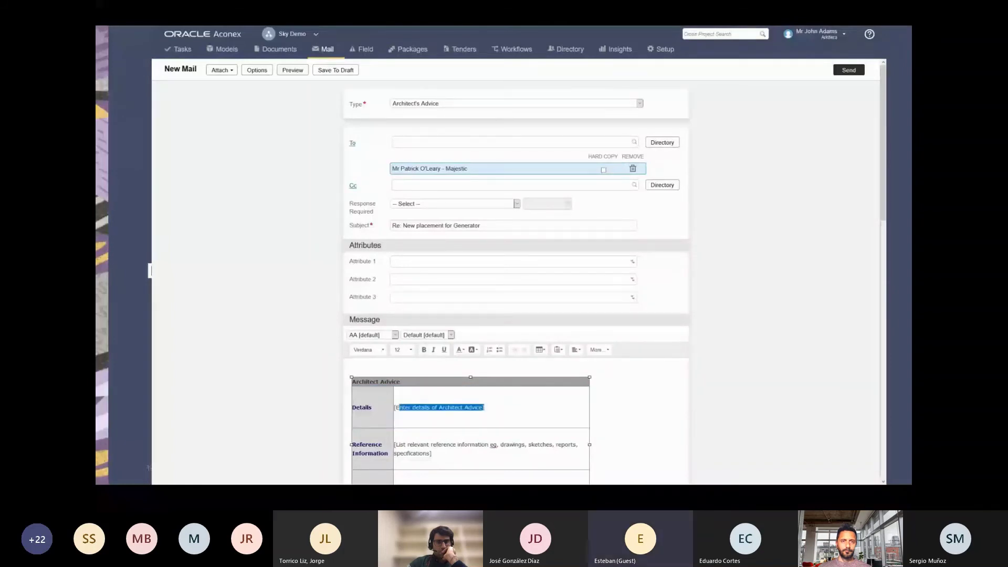
{"action": "type", "text": "As spe"}
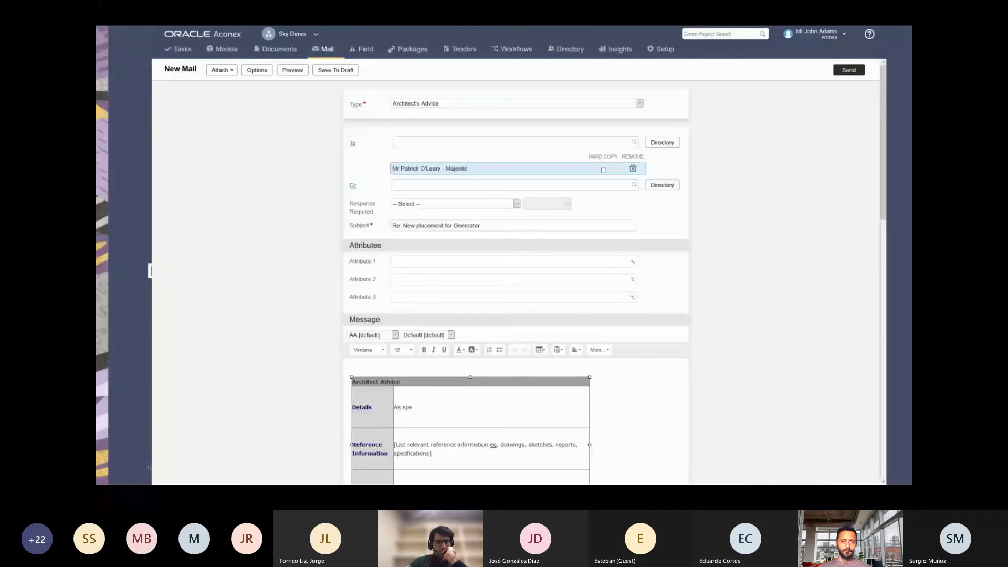
{"action": "type", "text": "cifi"}
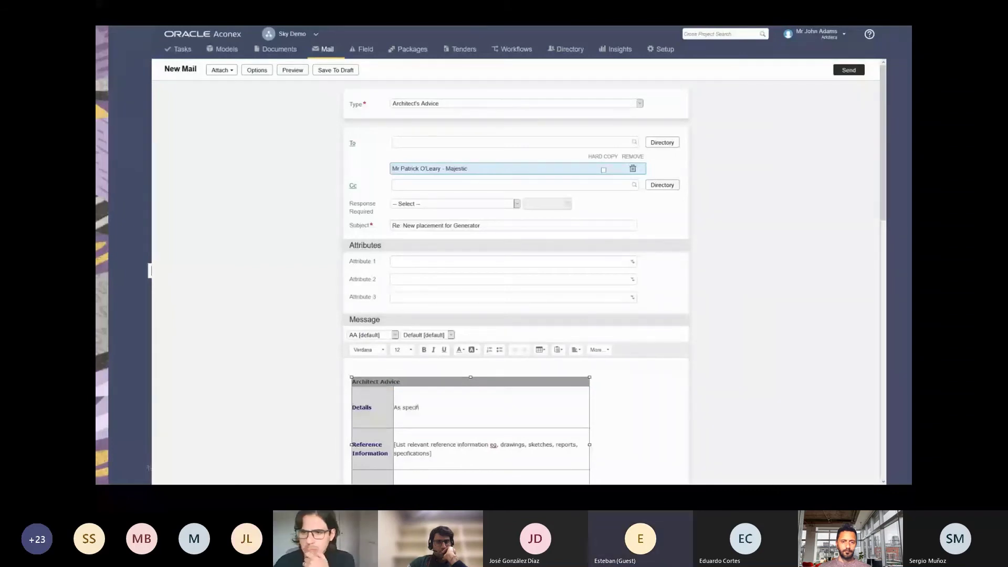
{"action": "type", "text": "ed on "}
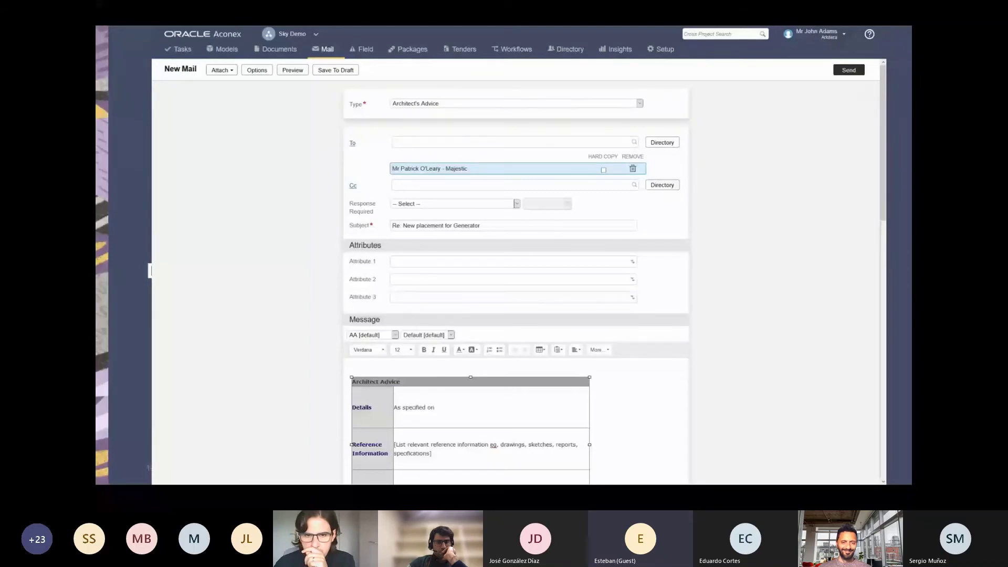
{"action": "type", "text": "issue"}
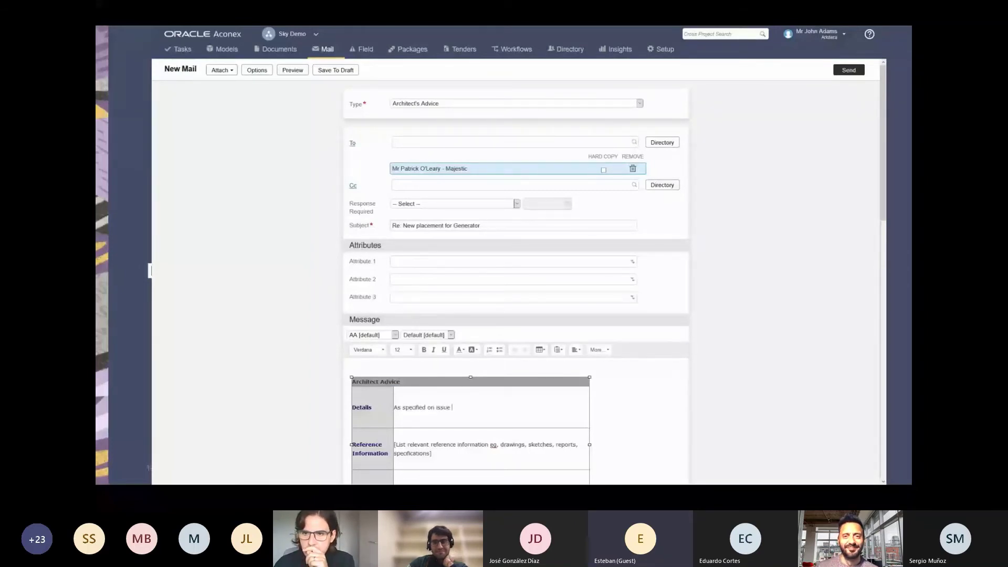
{"action": "type", "text": " please use "}
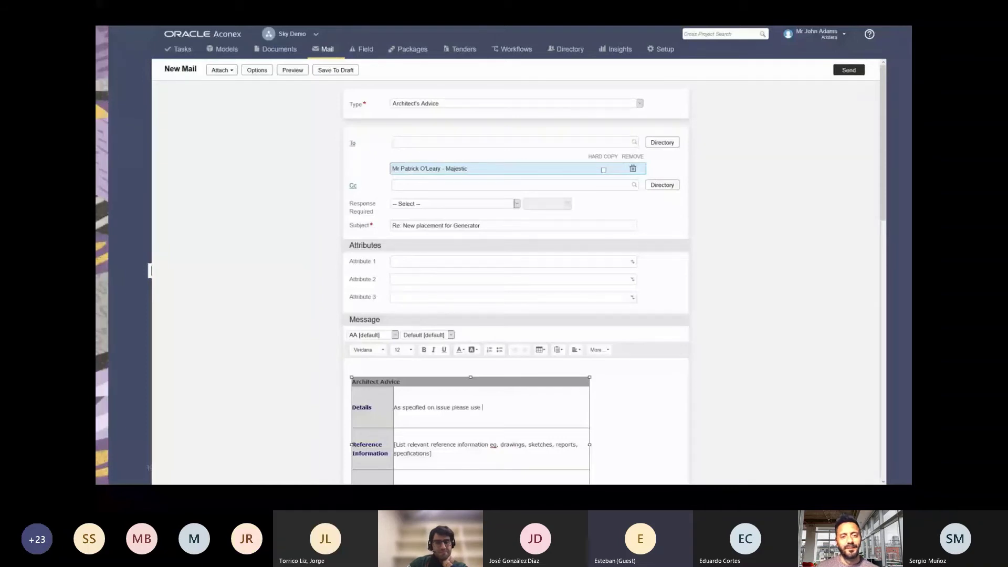
{"action": "type", "text": "sketch solution"}
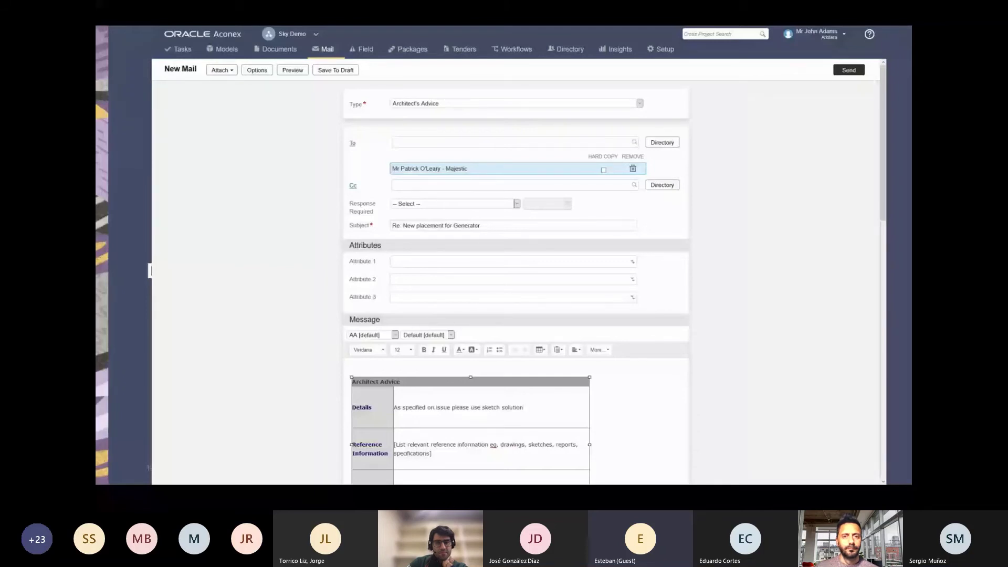
Enter 'Sketch' and AC-0001_AR_DWG as Reference Information and send the Architect's Advice.
{"action": "left_click", "coordinate": [414, 449]}
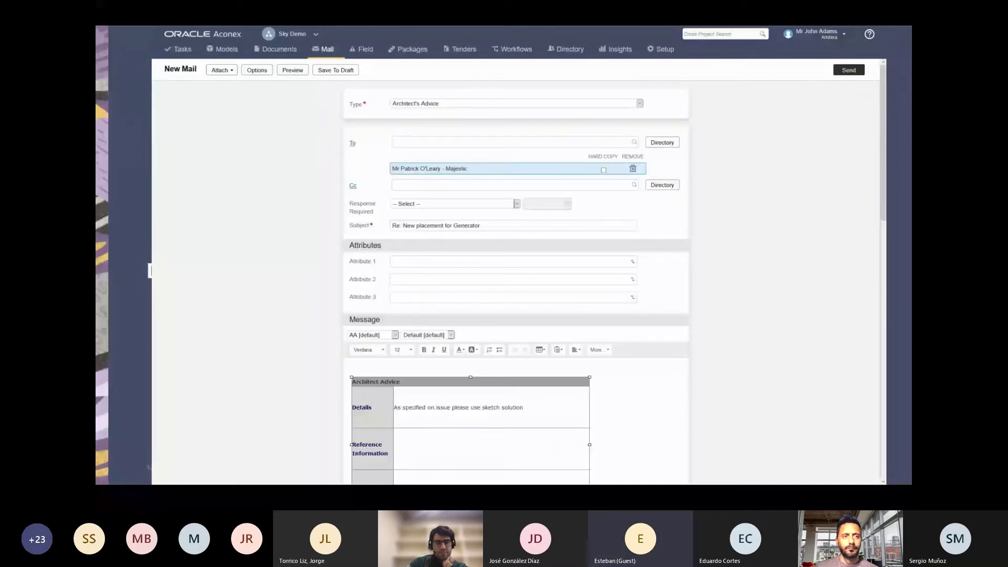
{"action": "type", "text": "AC-0001_AR_DWG"}
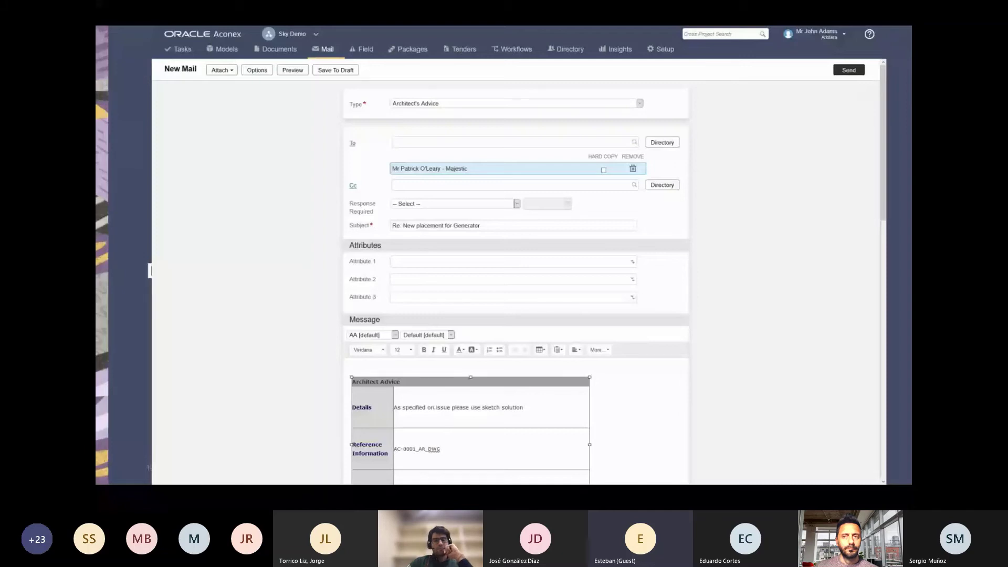
{"action": "mouse_move", "coordinate": [410, 449]}
{"action": "left_mouse_down"}
{"action": "mouse_move", "coordinate": [438, 449]}
{"action": "mouse_move", "coordinate": [401, 449]}
{"action": "left_mouse_up"}
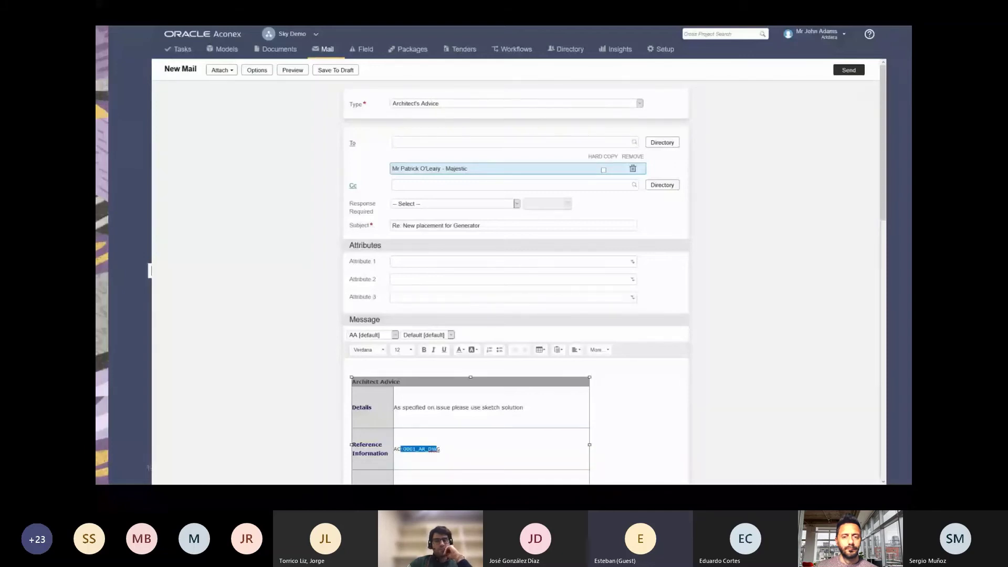
{"action": "key", "text": "BackSpace"}
{"action": "key", "text": "BackSpace"}
{"action": "key", "text": "BackSpace"}
{"action": "type", "text": "Sketch"}
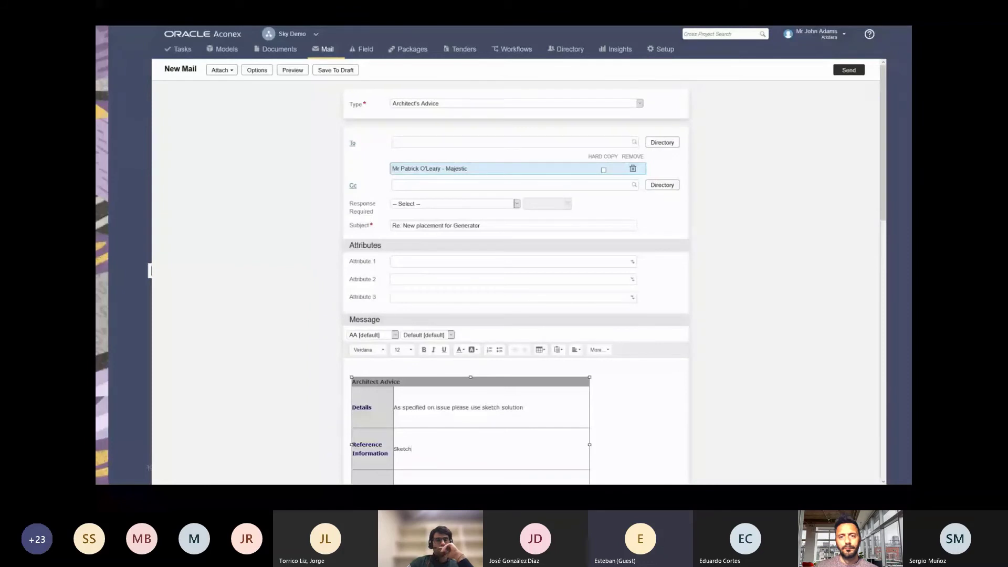
{"action": "key", "text": "Return"}
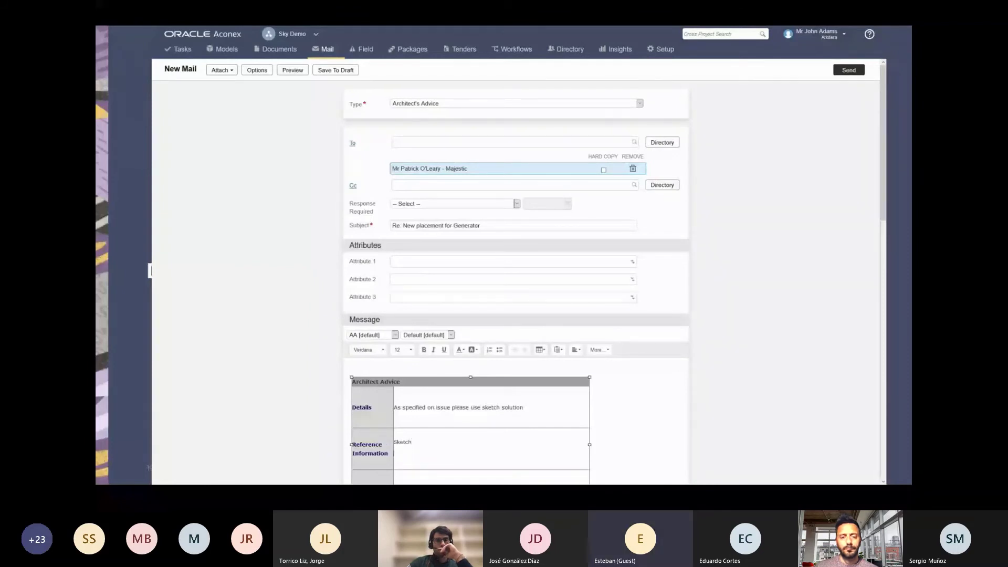
{"action": "type", "text": "AC-0001_AR_DWG"}
{"action": "left_click", "coordinate": [848, 70]}
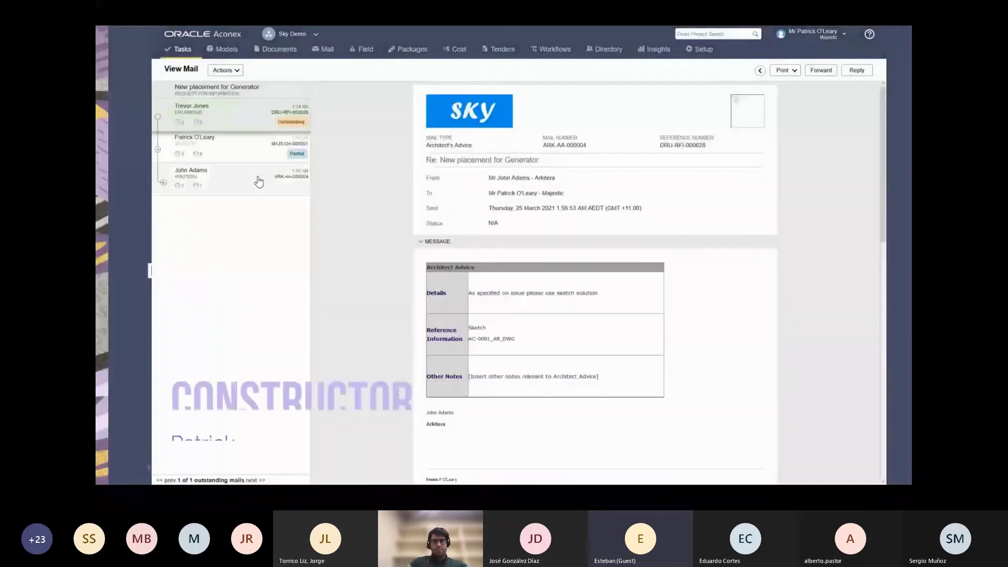
Reply to the original RFI with 'Implement solution specified on sketch AC-0001_AR_DWG' and send it.
{"action": "left_click", "coordinate": [260, 164]}
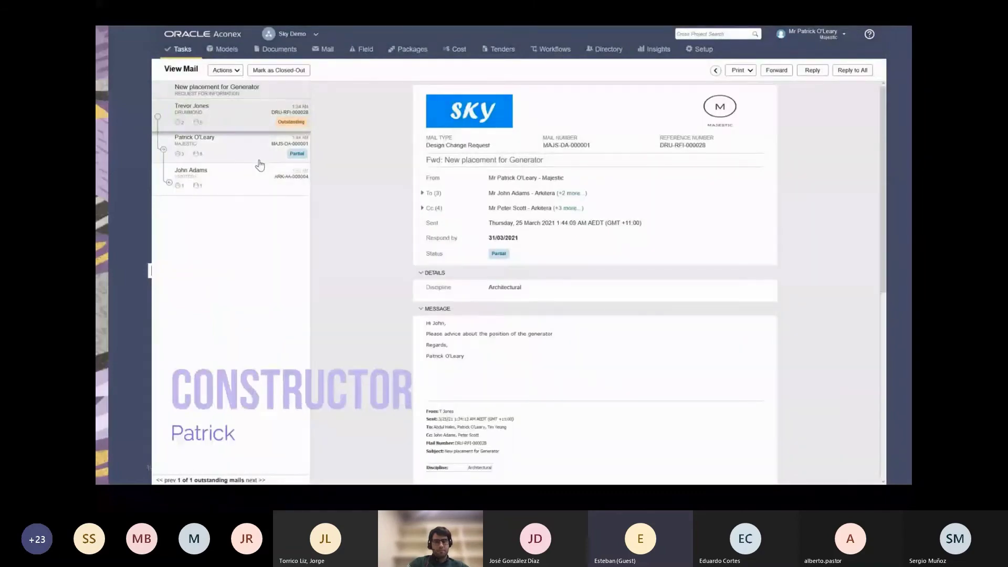
{"action": "left_click", "coordinate": [261, 132]}
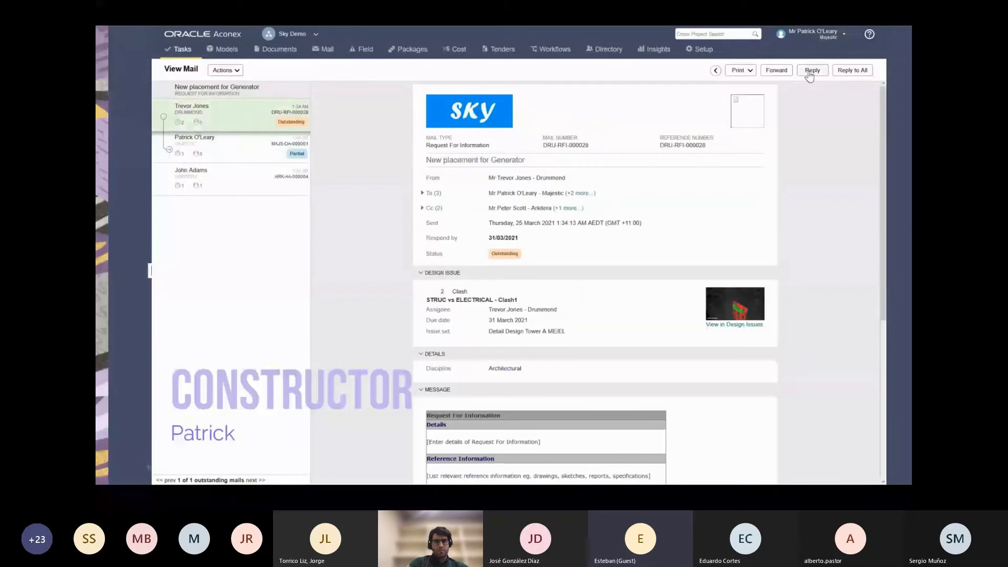
{"action": "left_click", "coordinate": [811, 72]}
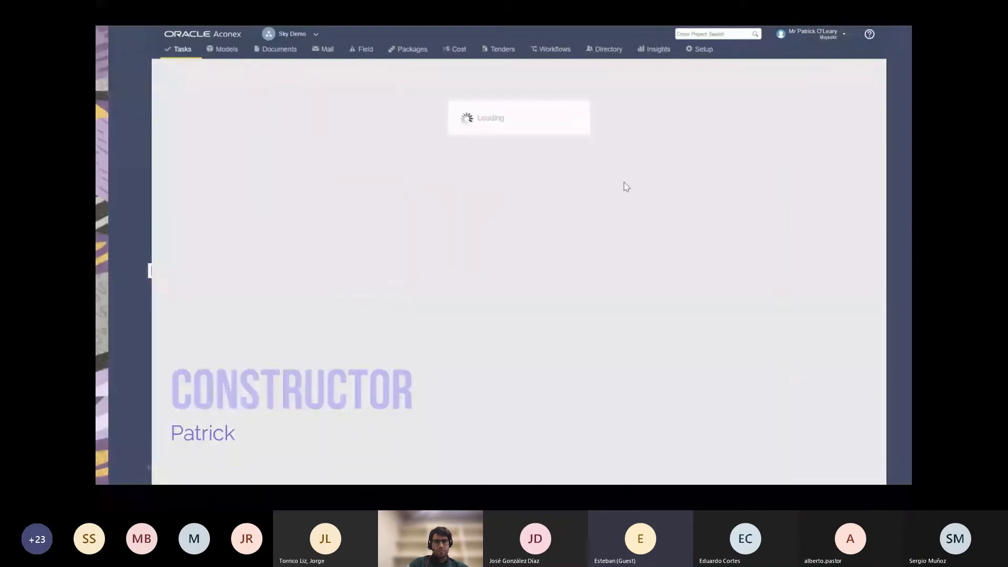
{"action": "type", "text": "Impleme"}
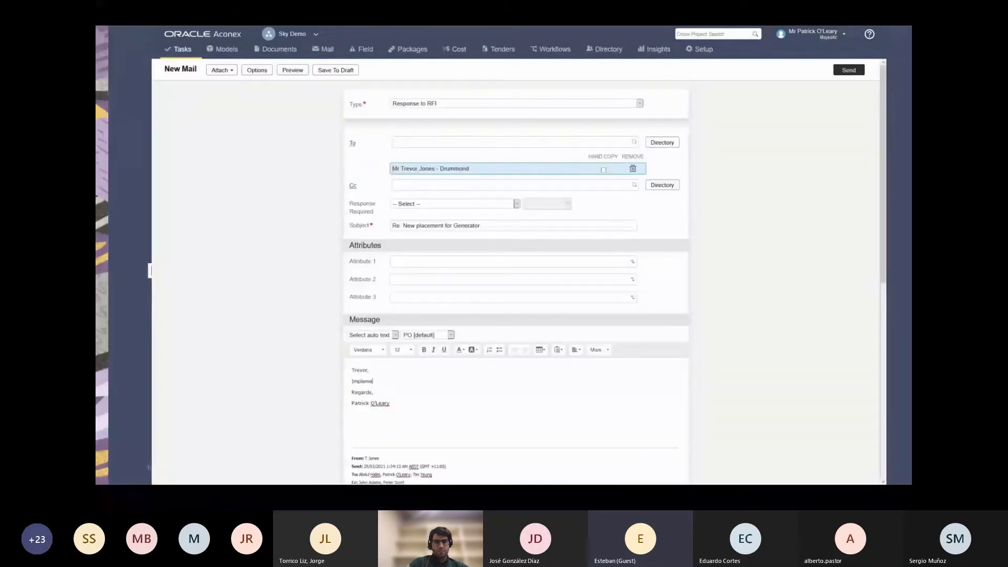
{"action": "type", "text": "nt solution specified on"}
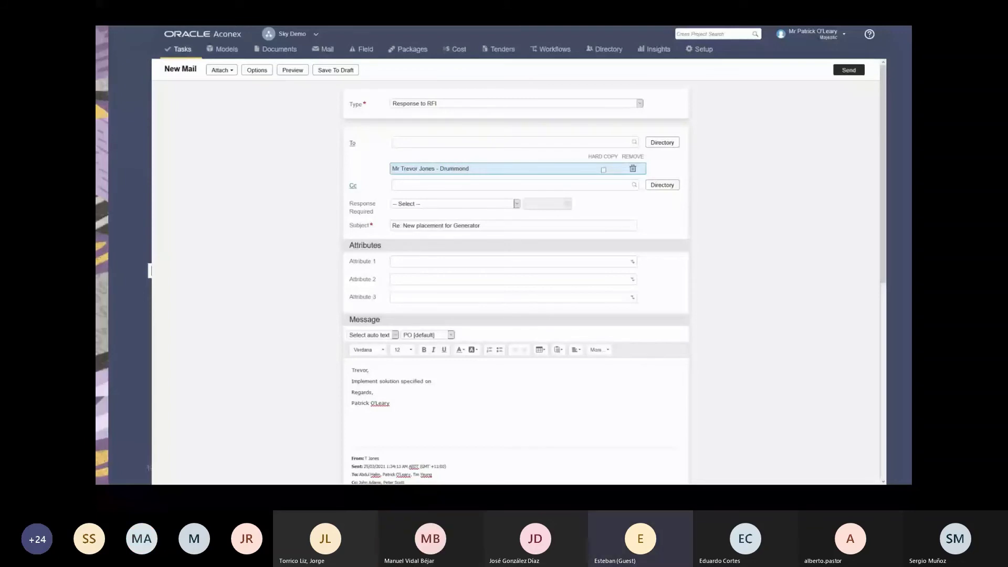
{"action": "type", "text": " sketch"}
{"action": "type", "text": "AC-0001_AR_DWG"}
{"action": "key", "text": "Return"}
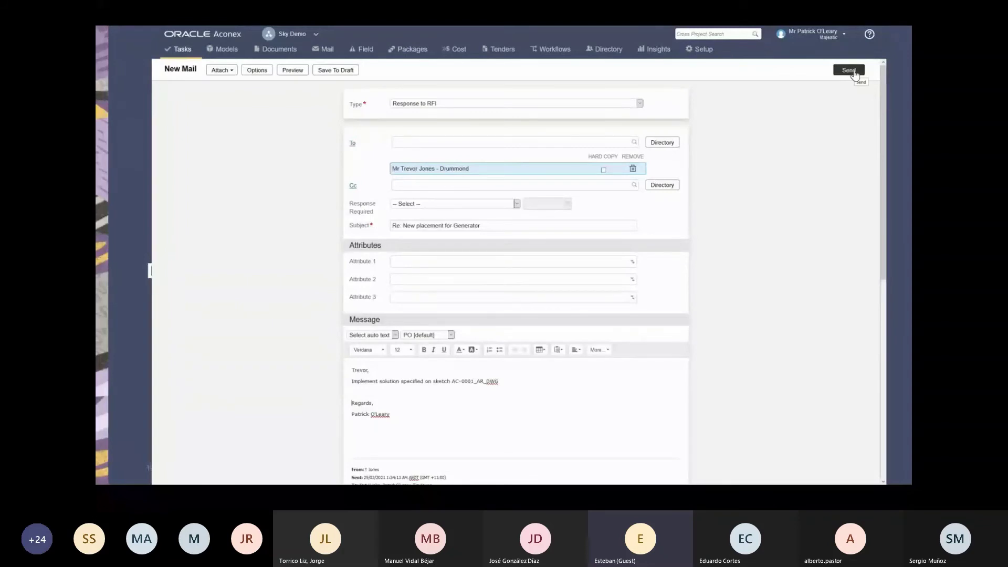
{"action": "left_click", "coordinate": [853, 72]}
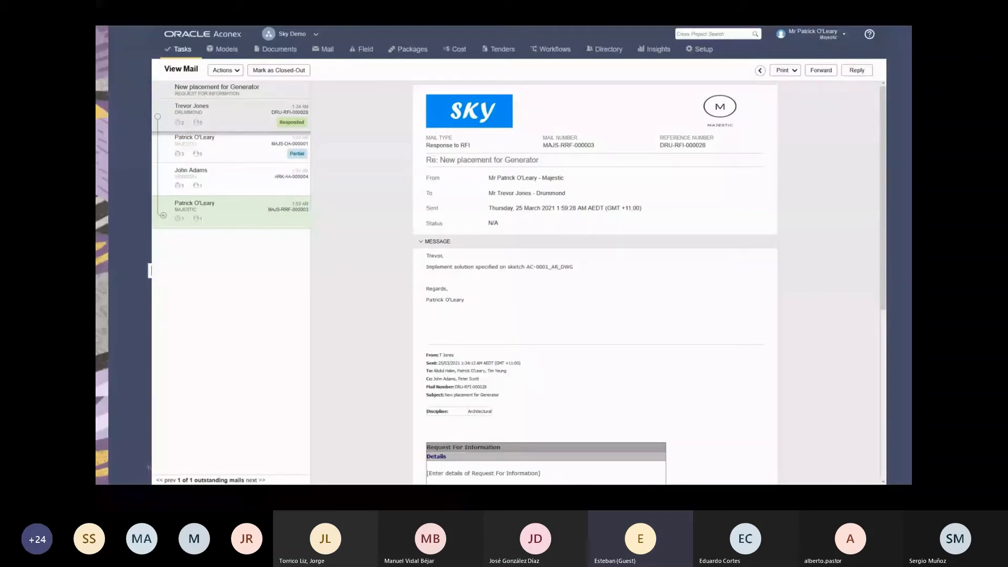
In the subcontractor's session, open the generator RFI and its linked clash design issue.
{"action": "key", "text": "alt+Tab"}
{"action": "left_click", "coordinate": [291, 229]}
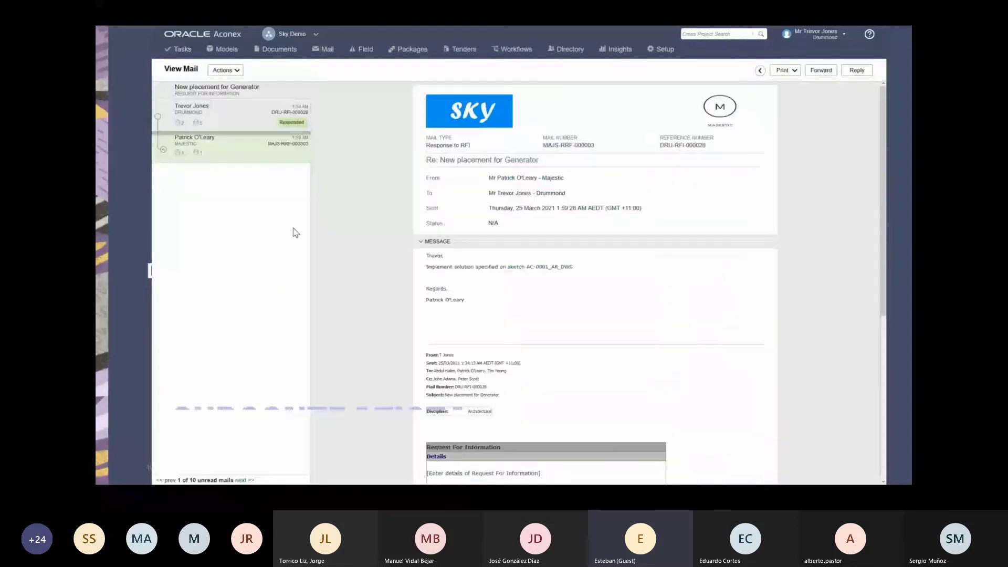
{"action": "left_click", "coordinate": [244, 120]}
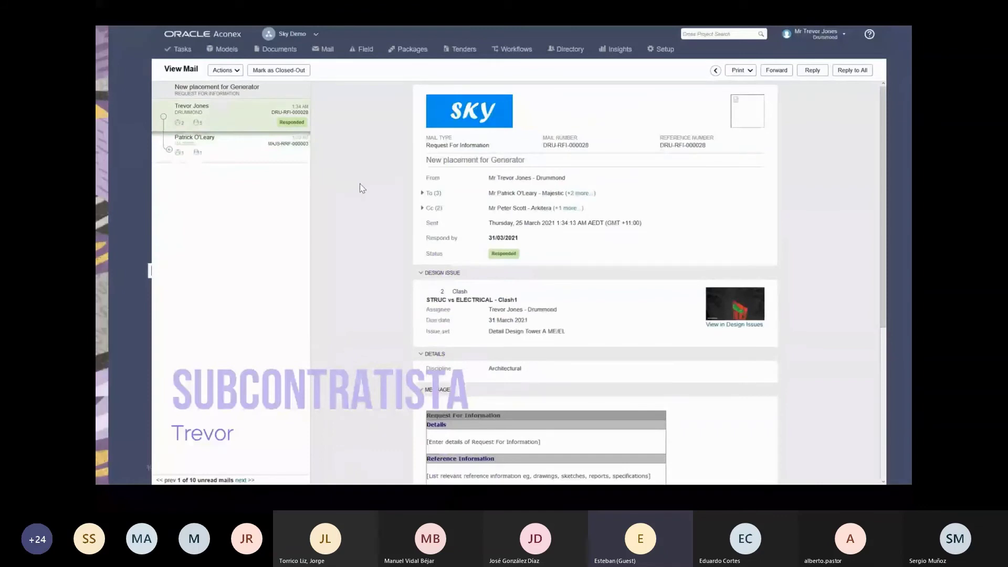
{"action": "left_click", "coordinate": [735, 324]}
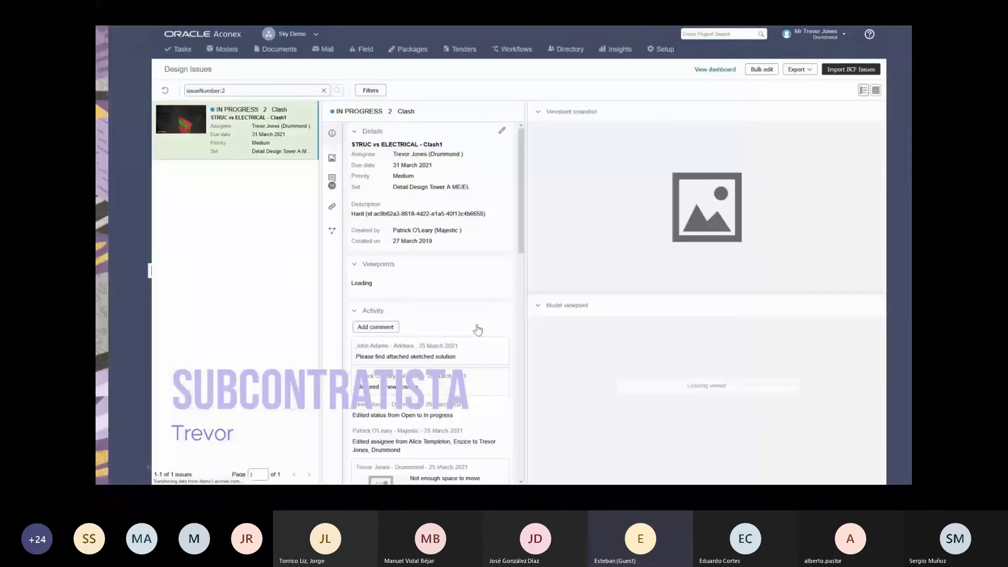
Set the STRUC vs ELECTRICAL - Clash1 issue status to Solved and save it.
{"action": "scroll", "coordinate": [477, 329], "scroll_direction": "down", "scroll_amount": 3}
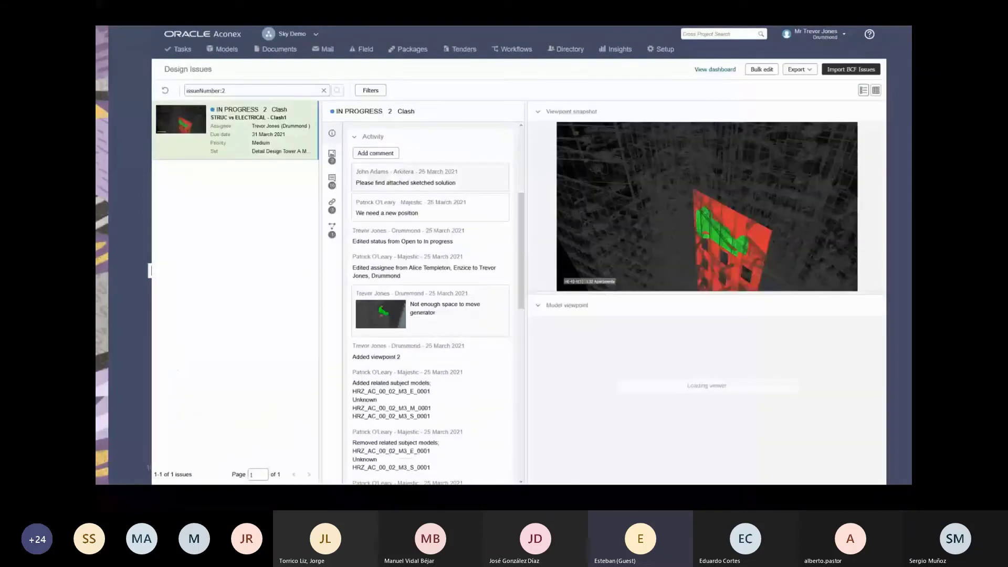
{"action": "scroll", "coordinate": [464, 322], "scroll_direction": "down", "scroll_amount": 8}
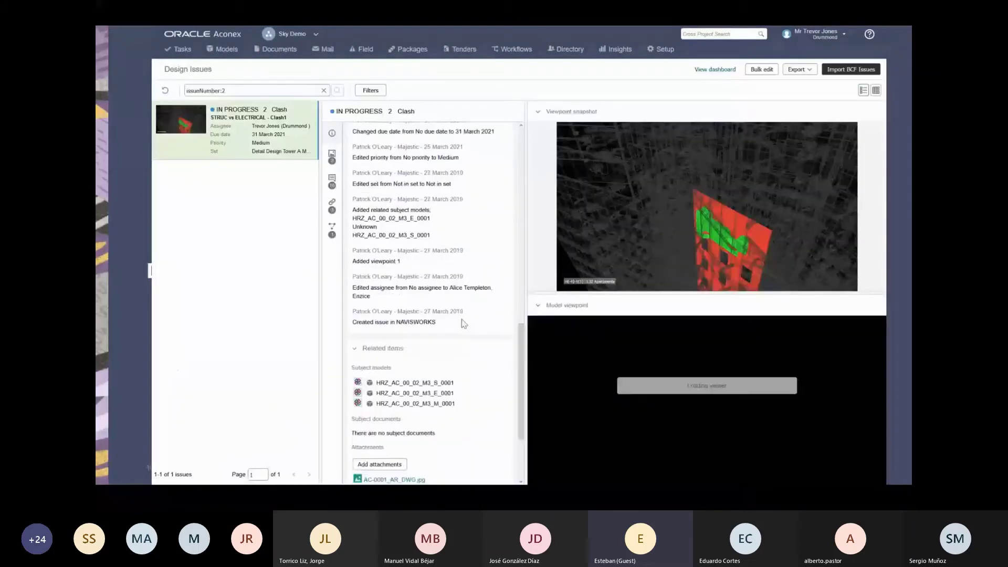
{"action": "scroll", "coordinate": [463, 323], "scroll_direction": "down", "scroll_amount": 2}
{"action": "scroll", "coordinate": [464, 323], "scroll_direction": "up", "scroll_amount": 12}
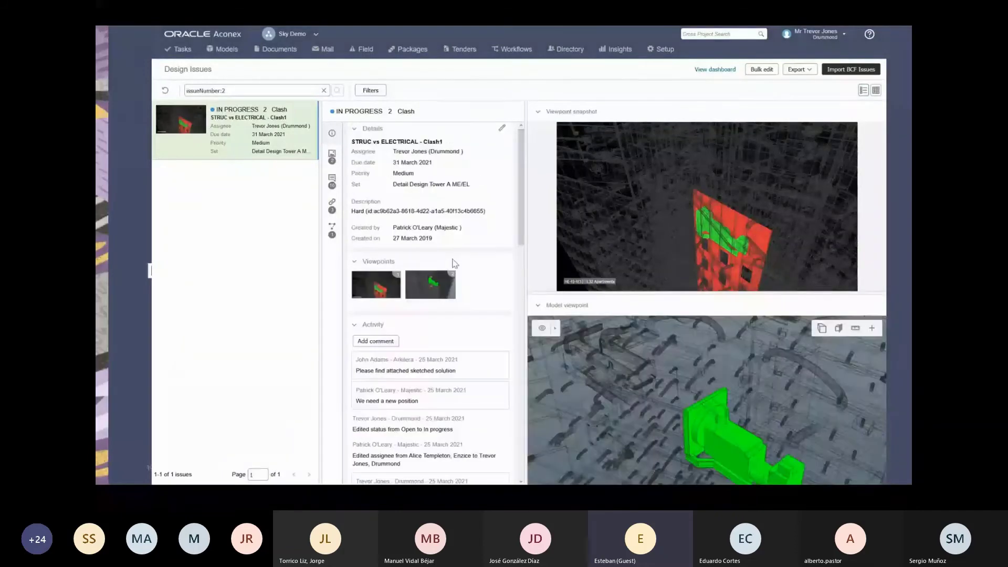
{"action": "left_click", "coordinate": [501, 133]}
{"action": "left_click", "coordinate": [472, 114]}
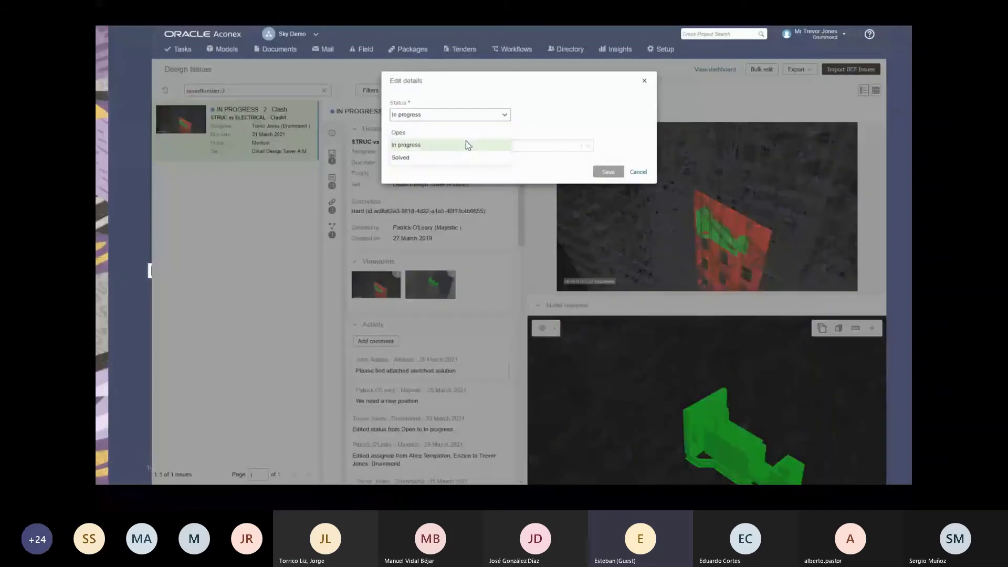
{"action": "left_click", "coordinate": [435, 159]}
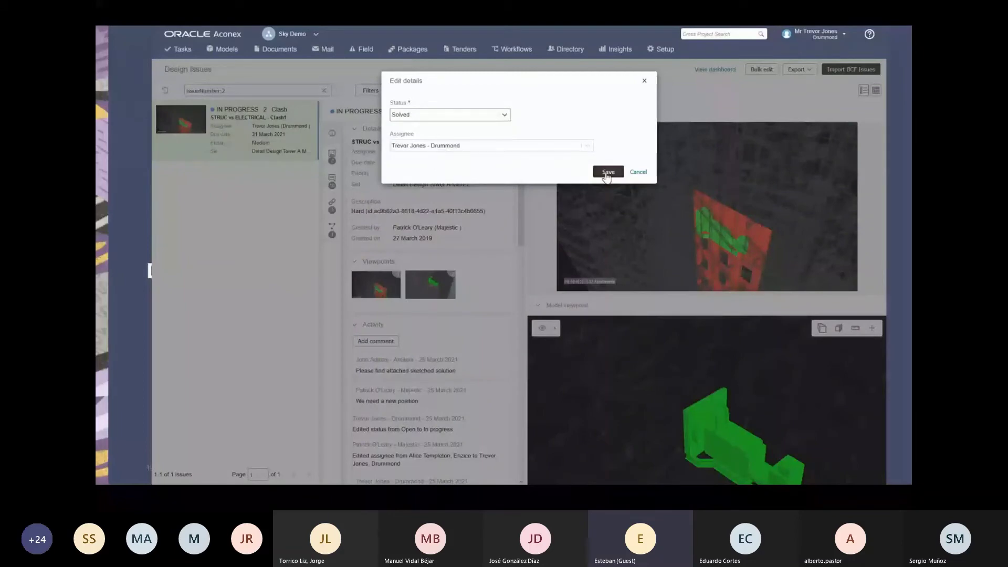
{"action": "left_click", "coordinate": [607, 172]}
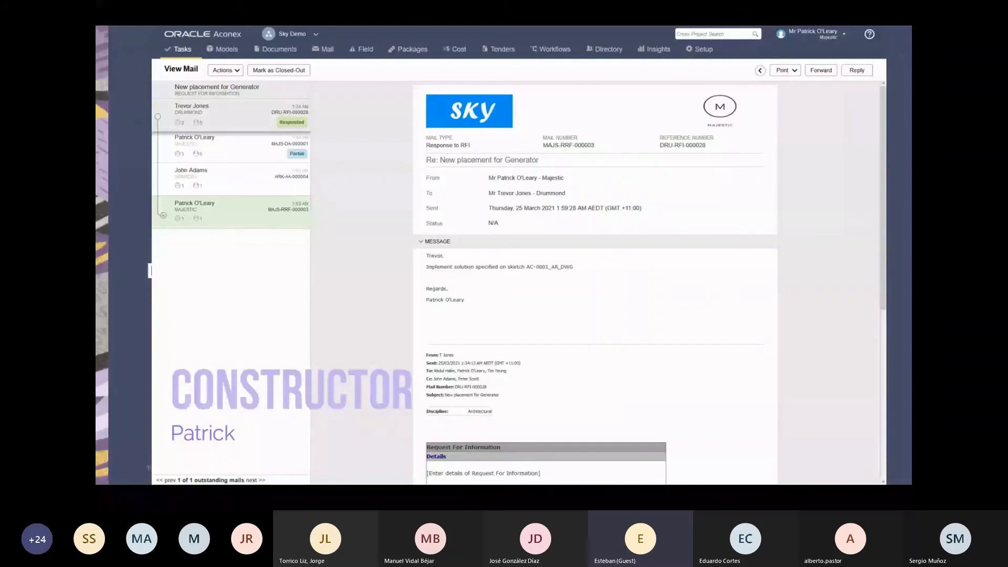
Close out the forwarded generator design change mail.
{"action": "left_click", "coordinate": [267, 151]}
{"action": "left_click", "coordinate": [279, 70]}
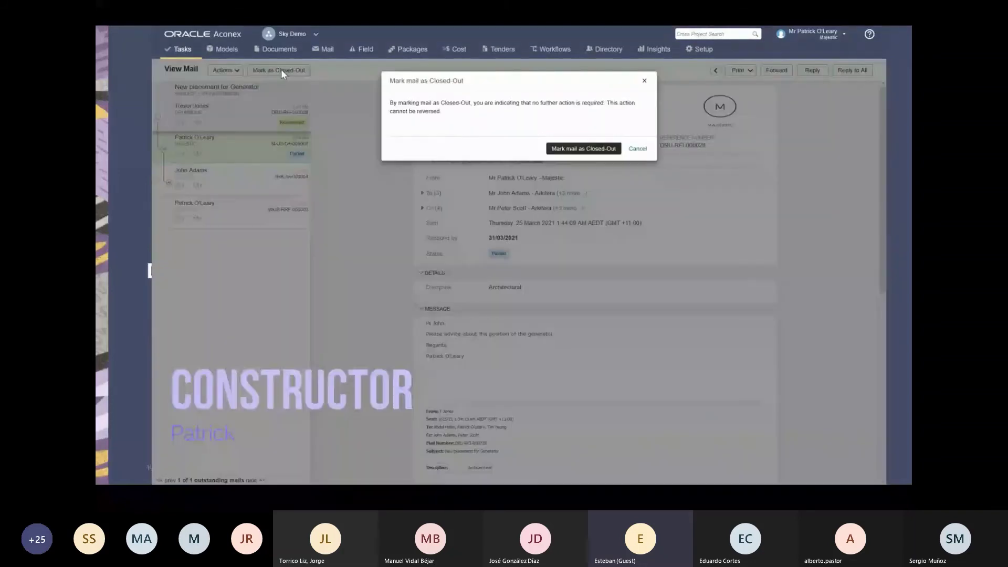
{"action": "left_click", "coordinate": [583, 148]}
{"action": "scroll", "coordinate": [549, 304], "scroll_direction": "down", "scroll_amount": 5}
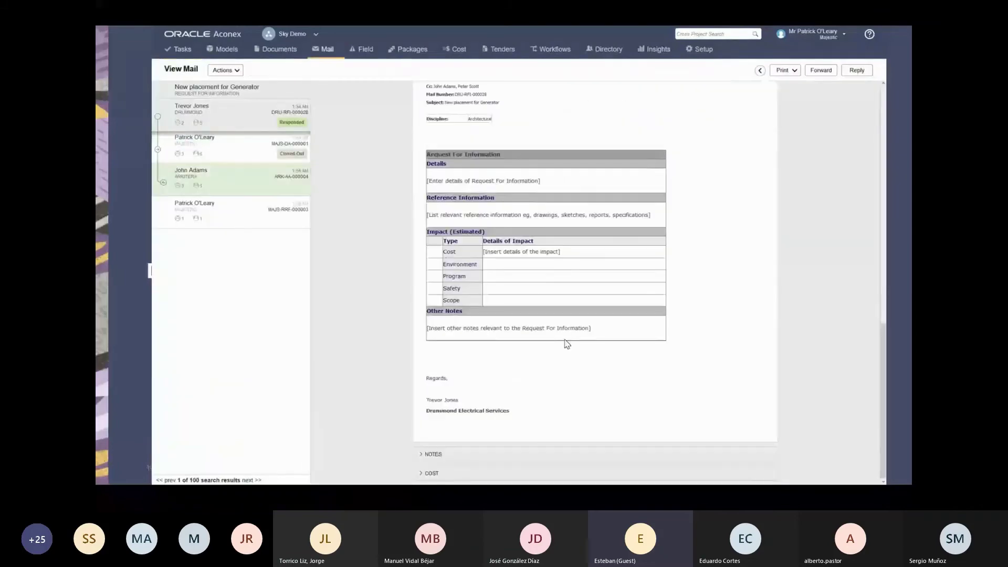
Filter the inbox by subject 'new placement' and link all three generator mails to package DD-MAJ-00001 Tower A.
{"action": "left_click", "coordinate": [319, 58]}
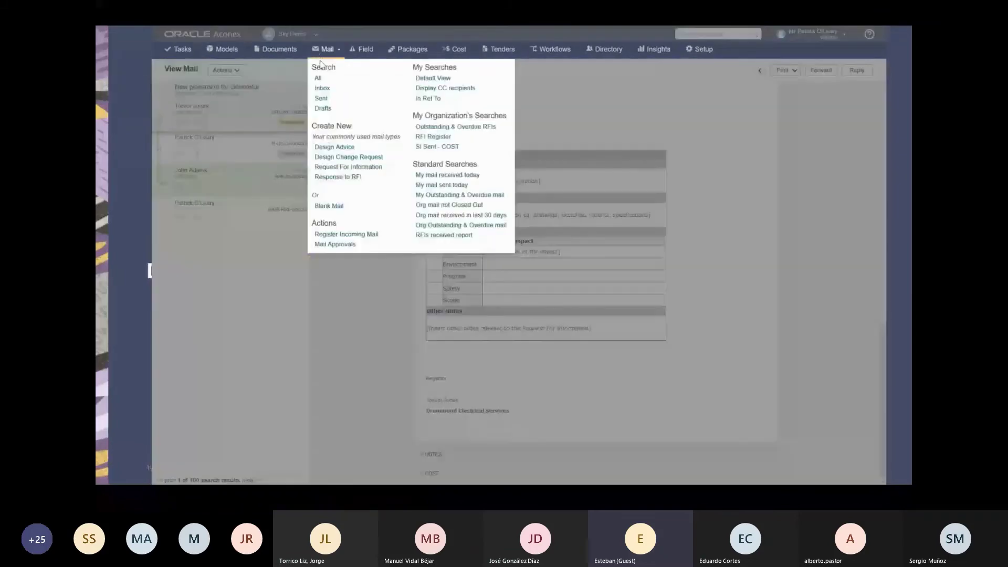
{"action": "left_click", "coordinate": [321, 66]}
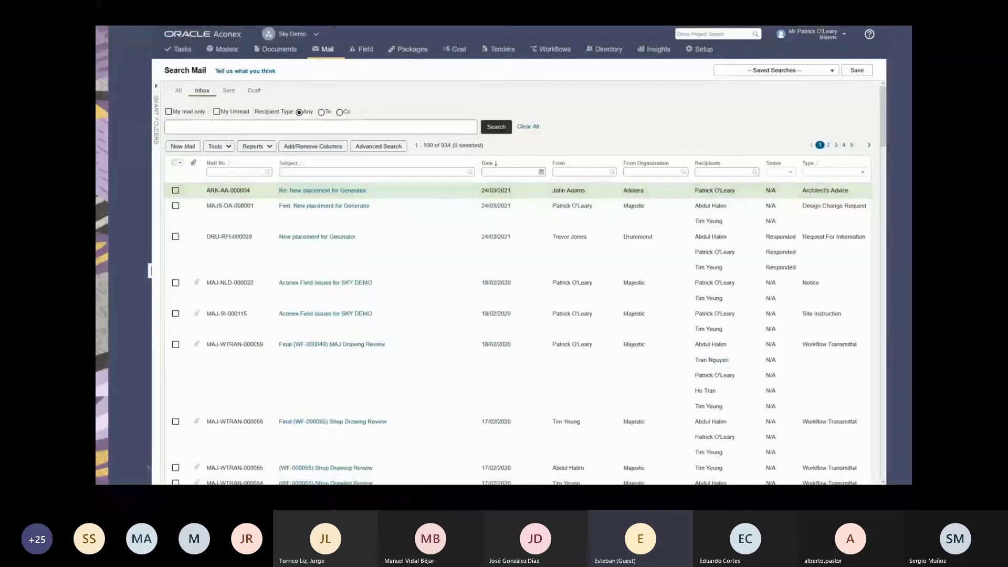
{"action": "type", "text": "new placement"}
{"action": "key", "text": "Return"}
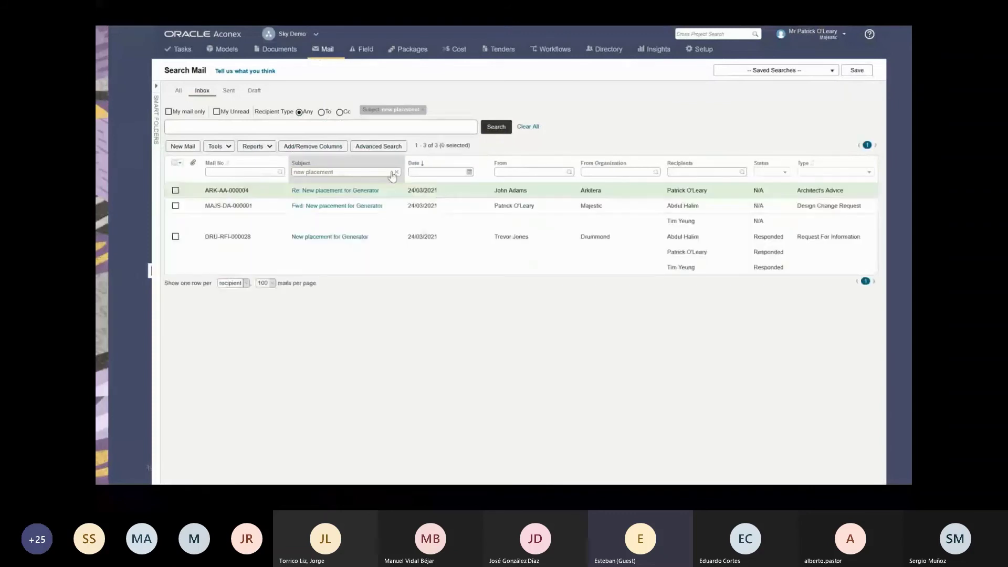
{"action": "left_click", "coordinate": [175, 163]}
{"action": "left_click", "coordinate": [216, 147]}
{"action": "left_click", "coordinate": [218, 173]}
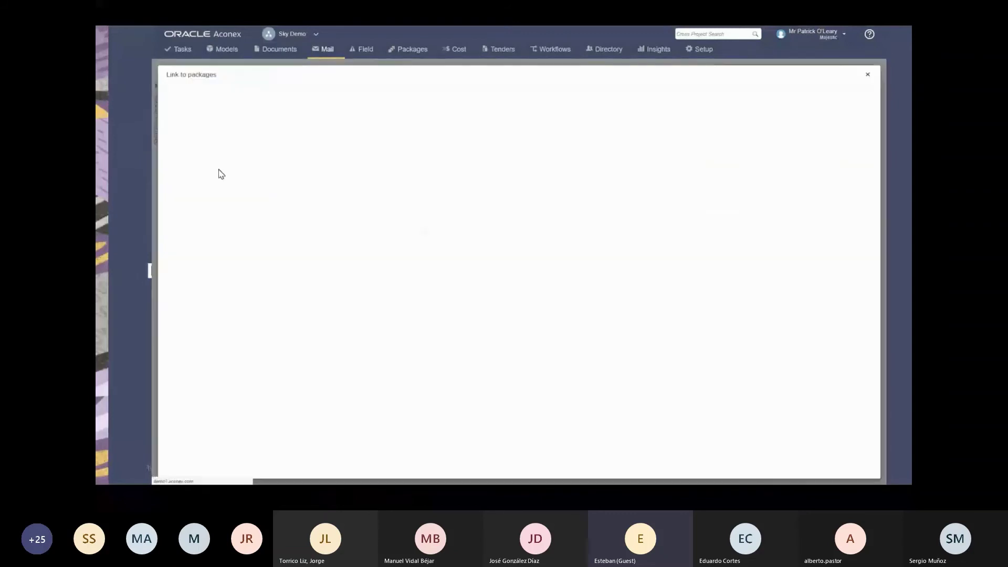
{"action": "left_click", "coordinate": [172, 182]}
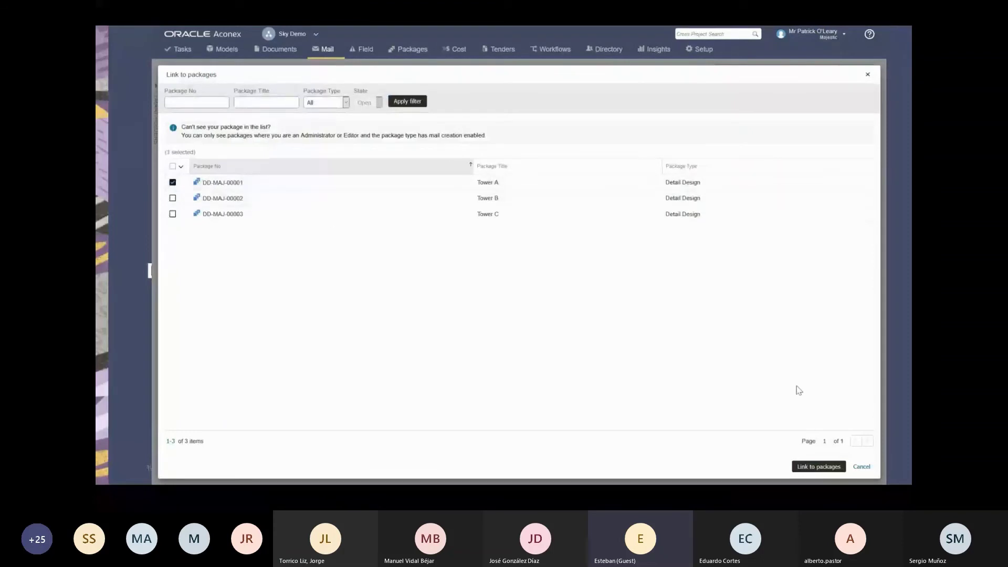
{"action": "left_click", "coordinate": [812, 467]}
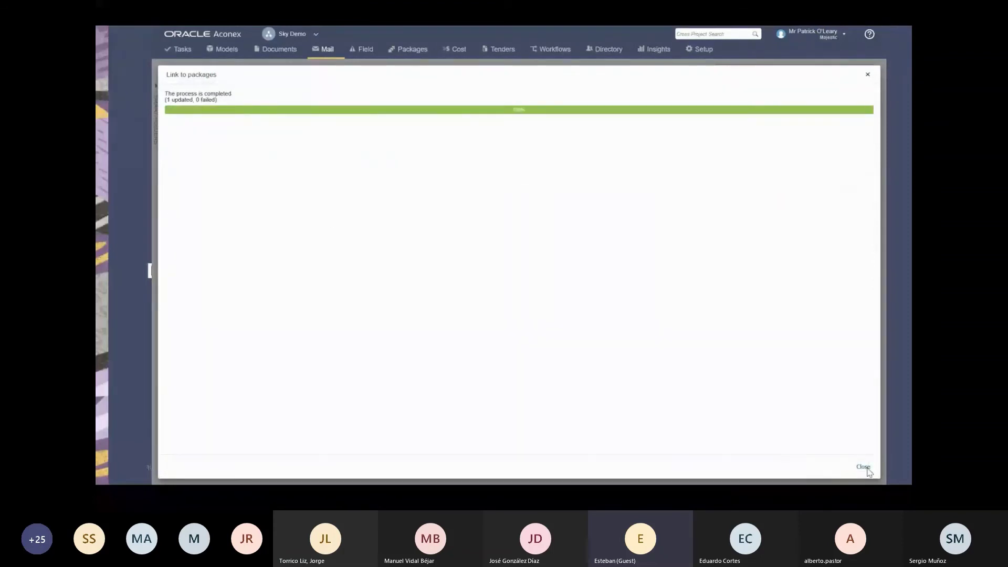
{"action": "left_click", "coordinate": [862, 467]}
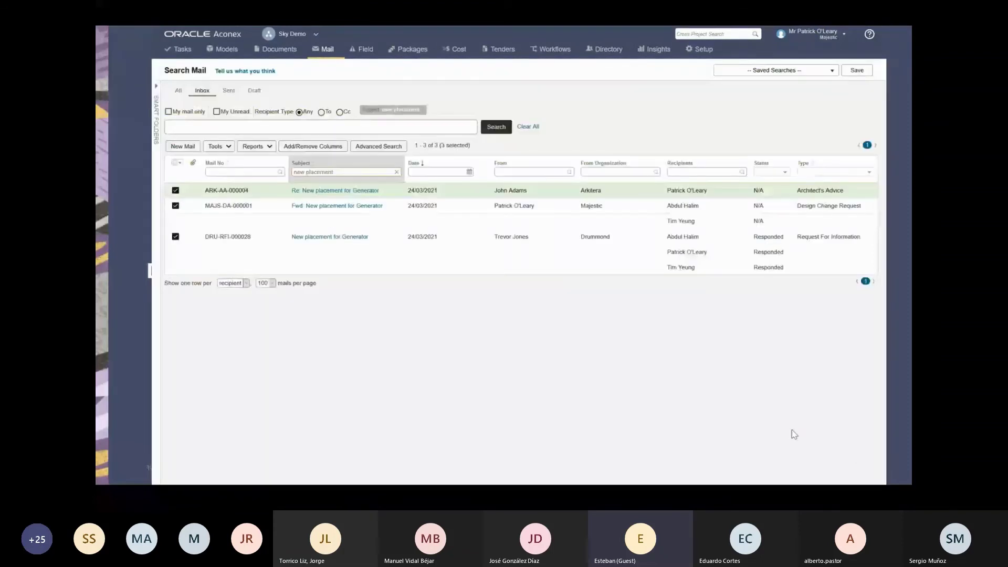
{"action": "left_click", "coordinate": [410, 49]}
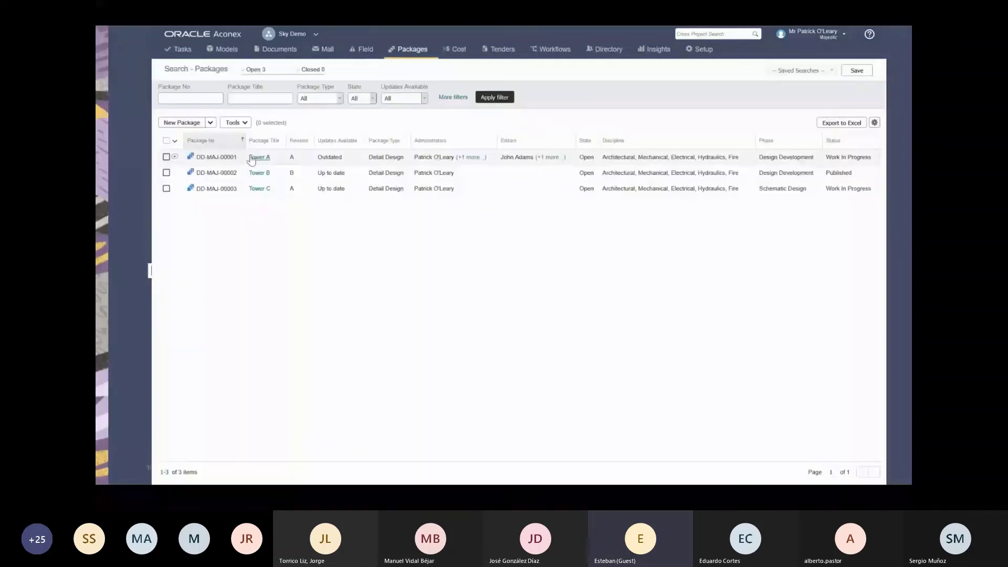
Open package Tower A and review its linked mails, sent mail and documents.
{"action": "left_click", "coordinate": [251, 159]}
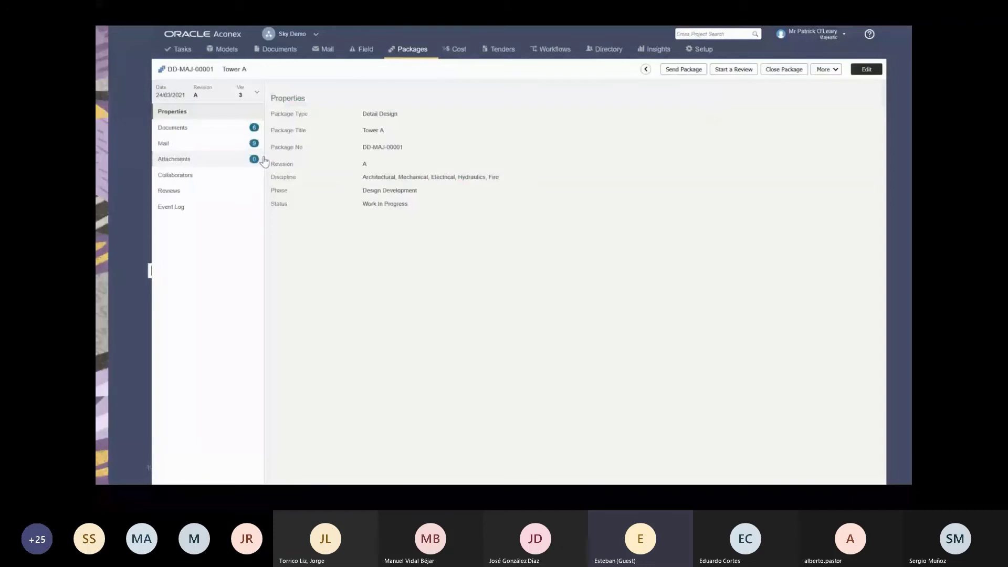
{"action": "left_click", "coordinate": [246, 143]}
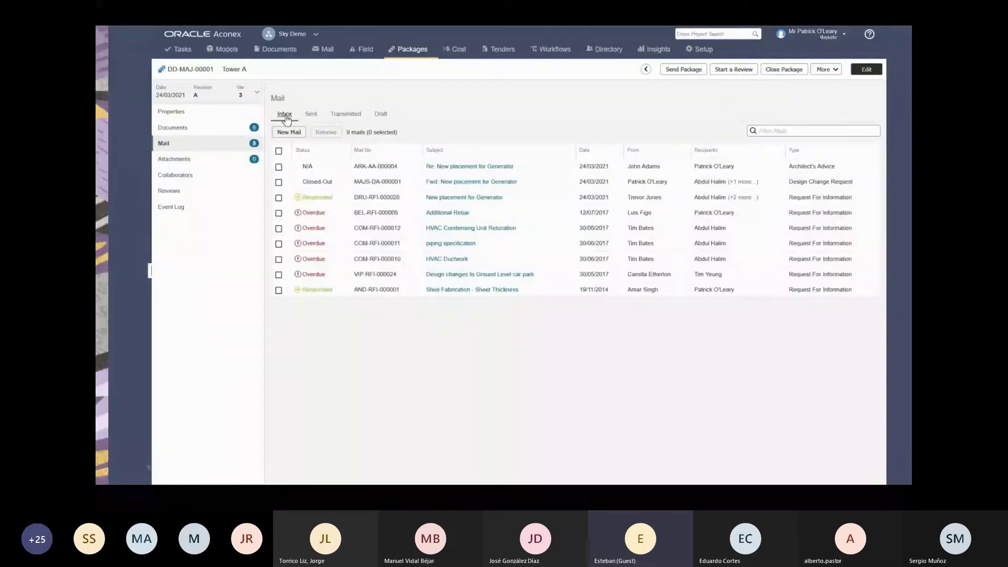
{"action": "left_click", "coordinate": [314, 118]}
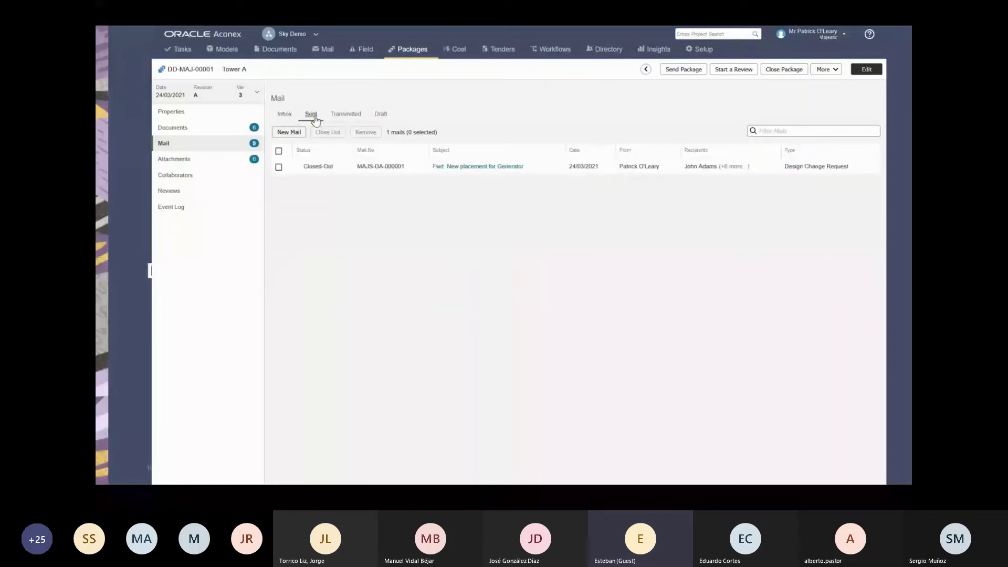
{"action": "left_click", "coordinate": [210, 136]}
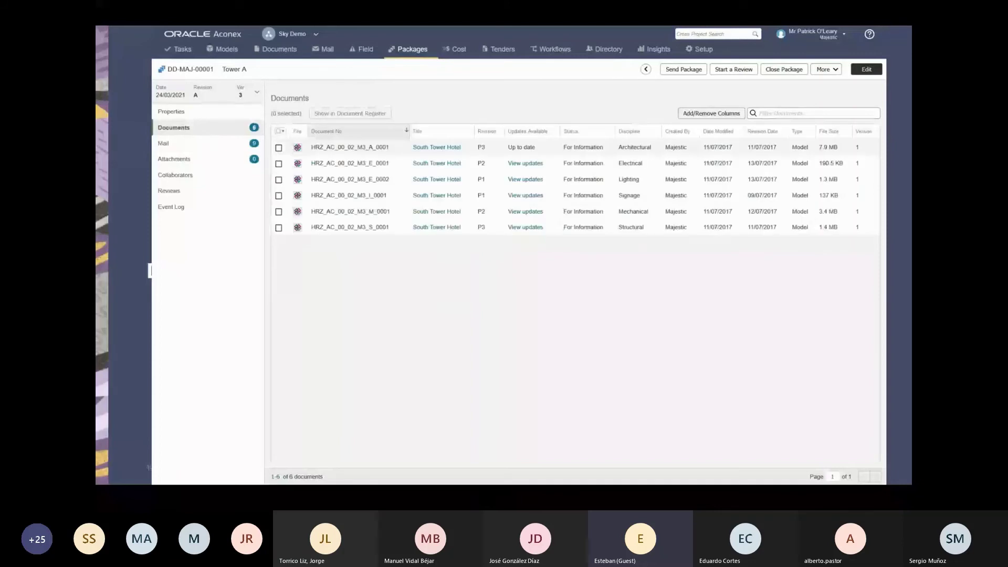
Update the five outdated model documents to their current version and save the package.
{"action": "left_click", "coordinate": [596, 187]}
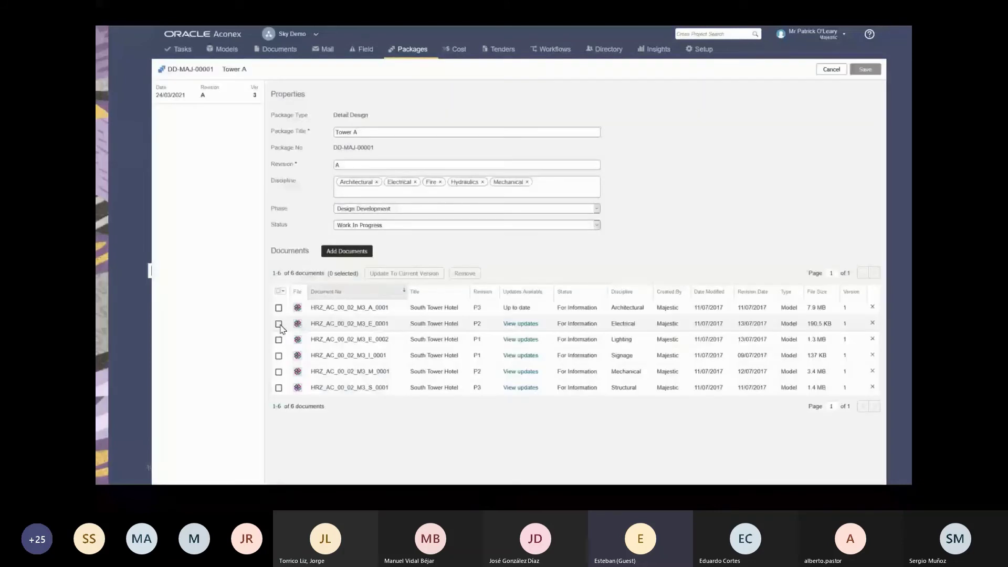
{"action": "left_click", "coordinate": [279, 324]}
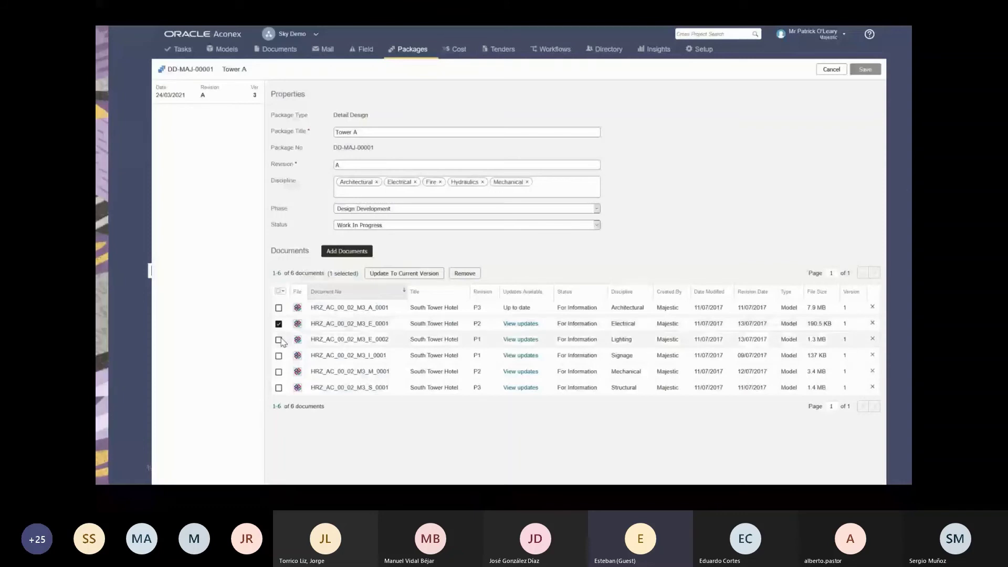
{"action": "left_click", "coordinate": [279, 339]}
{"action": "left_click", "coordinate": [279, 387], "text": "shift"}
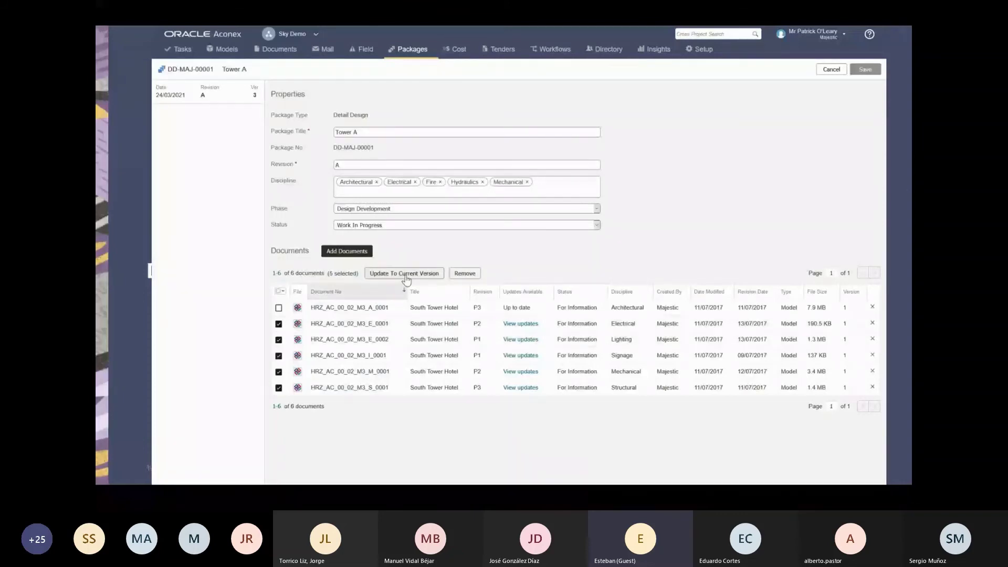
{"action": "left_click", "coordinate": [405, 274]}
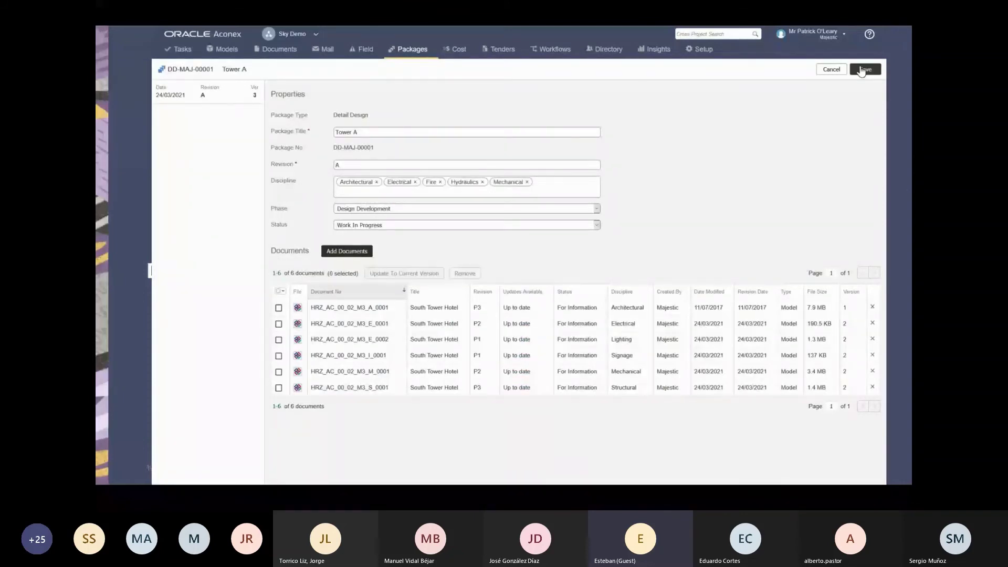
{"action": "left_click", "coordinate": [861, 71]}
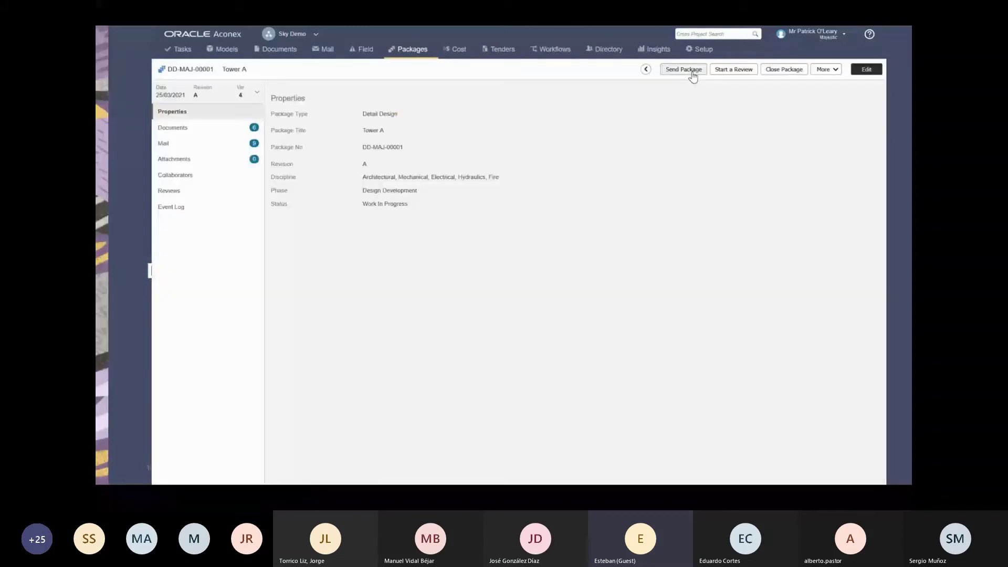
Send package Tower A as a transmittal with subject 'updated package'.
{"action": "left_click", "coordinate": [692, 74]}
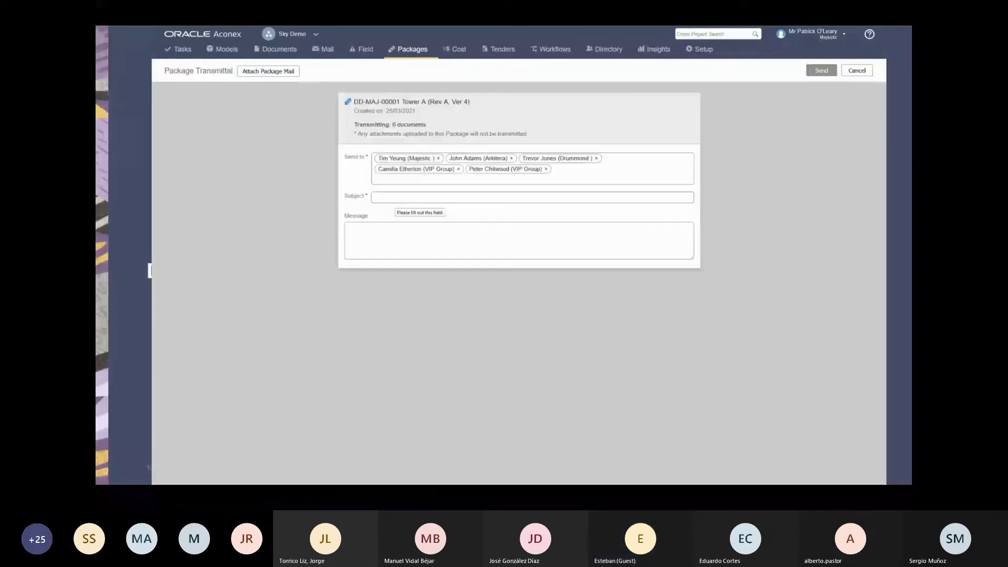
{"action": "type", "text": "updated packa"}
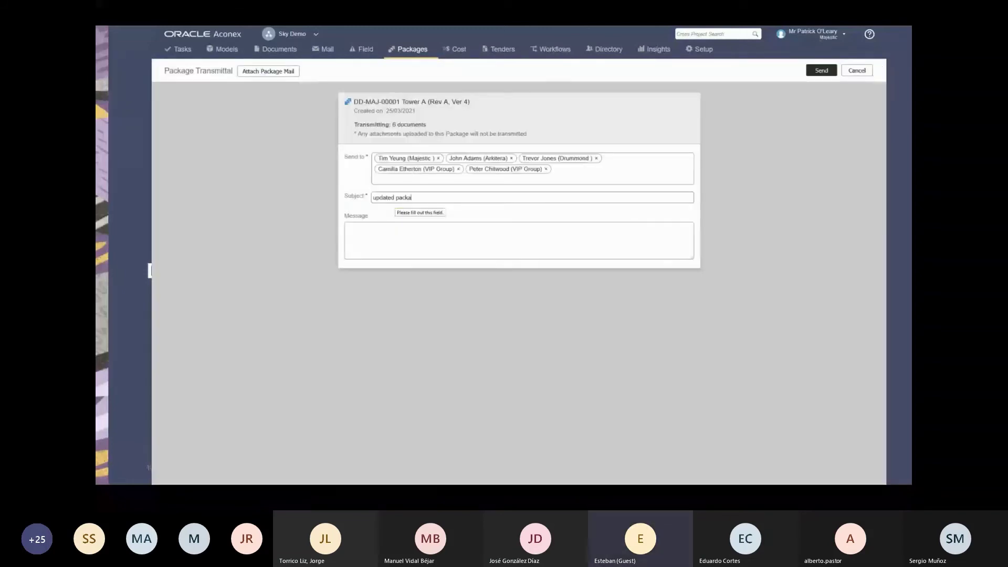
{"action": "type", "text": "ge"}
{"action": "left_click", "coordinate": [821, 71]}
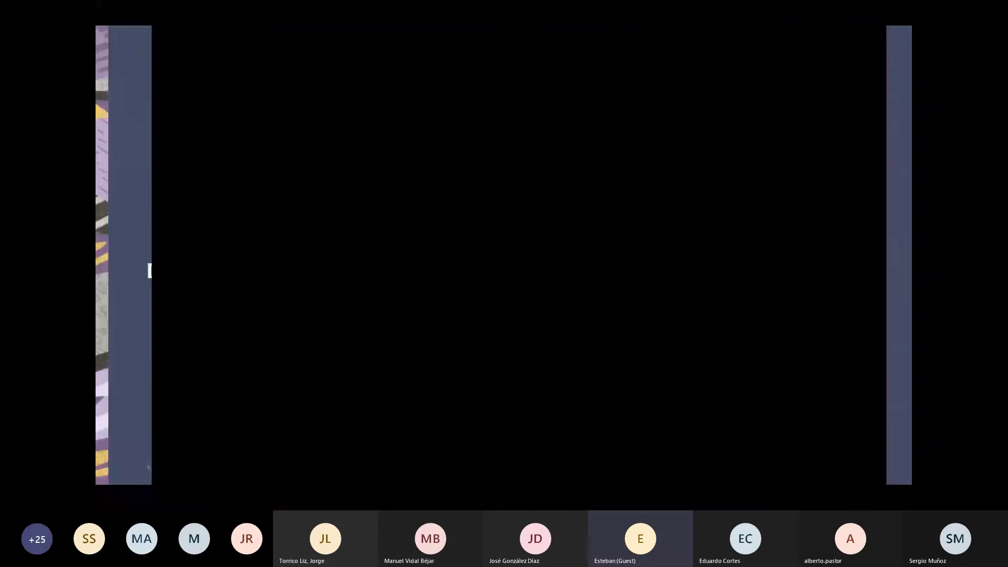